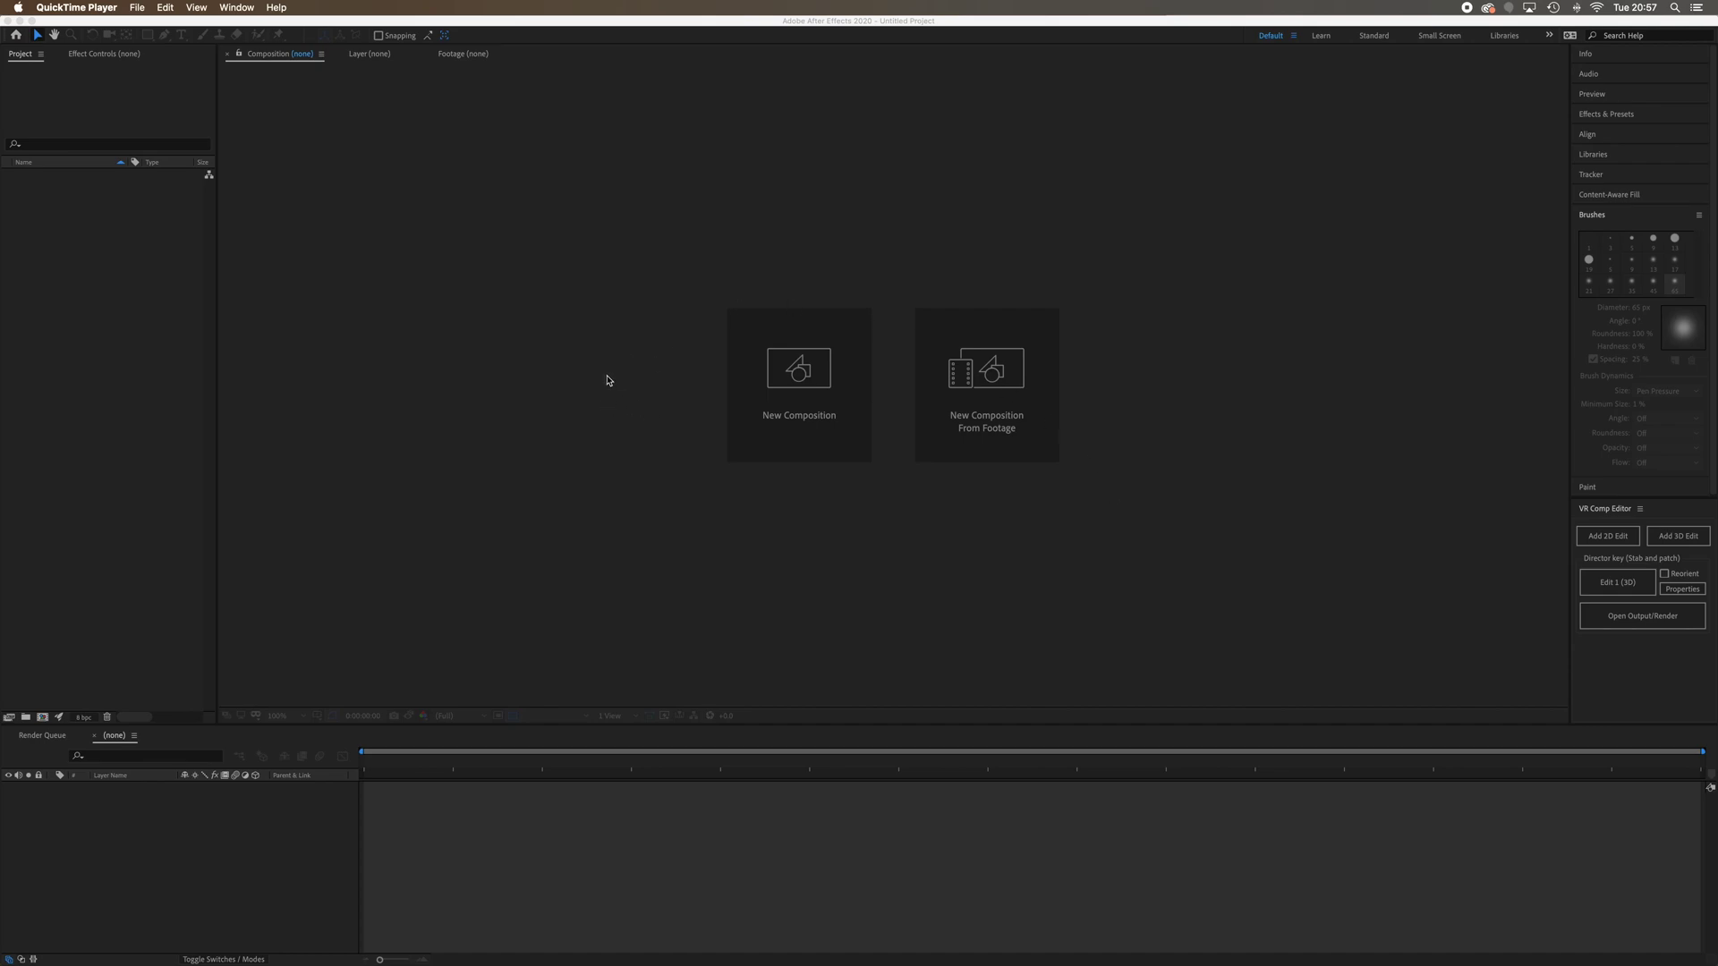
# Check the Desktop file info for Director key (Stab and patch).mov: 2.02 GB, 3840×1920.
pyautogui.click(472, 921)
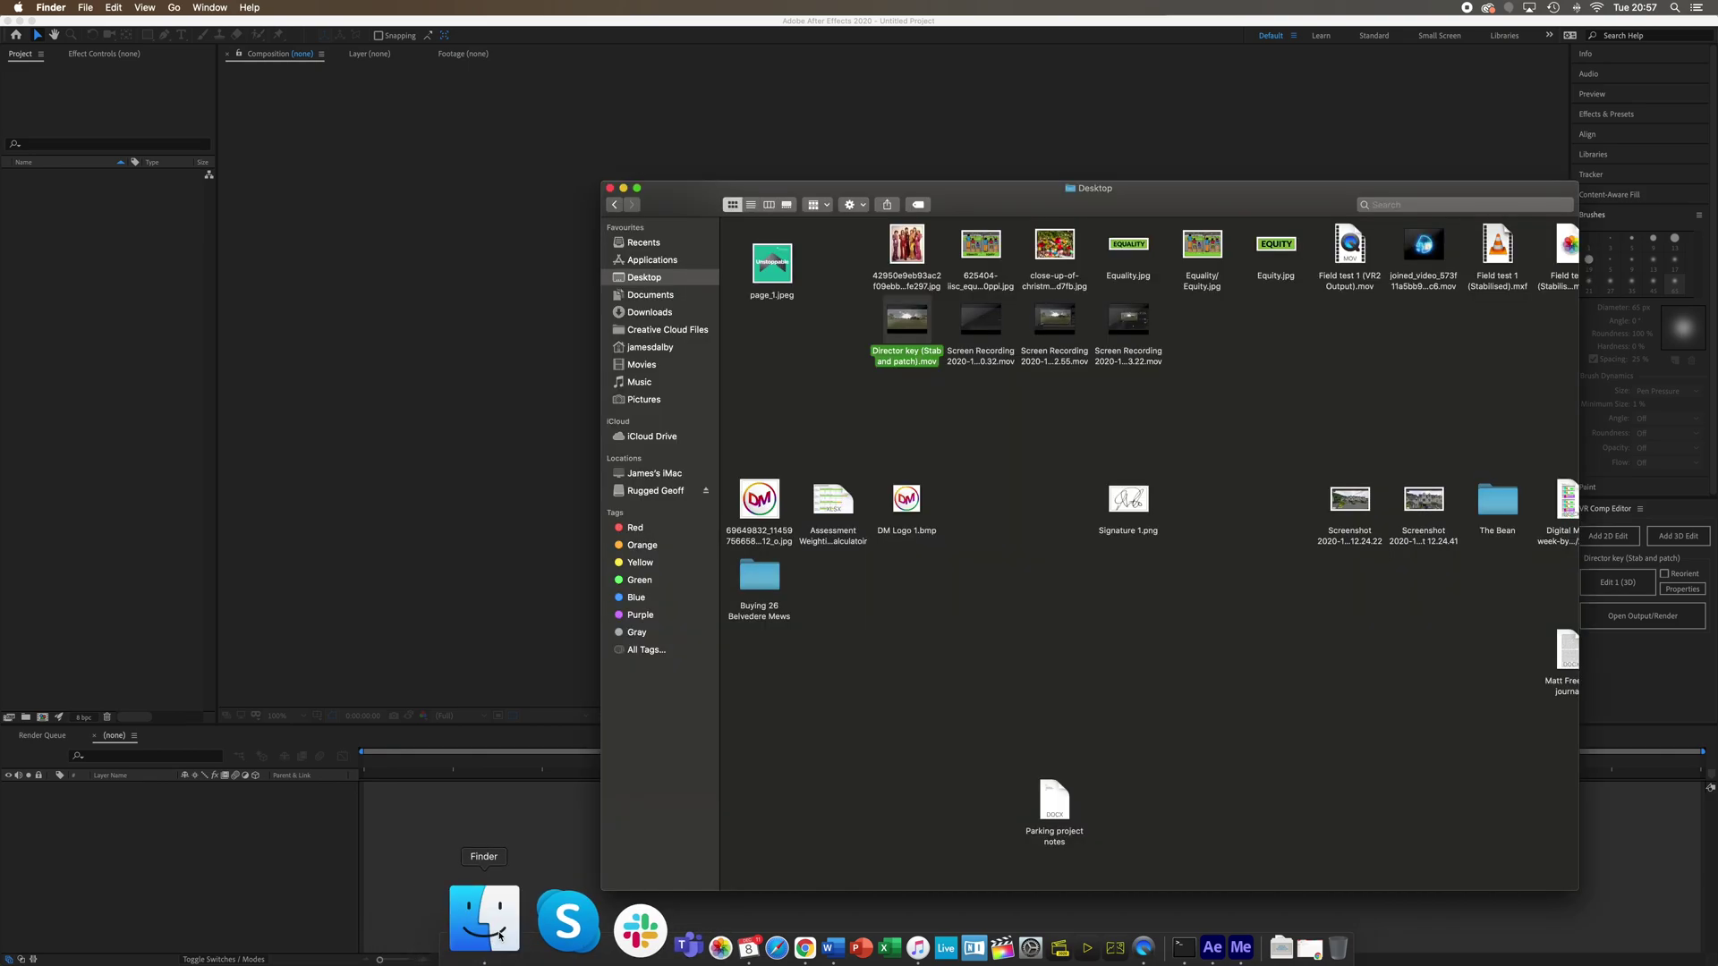
pyautogui.click(889, 394)
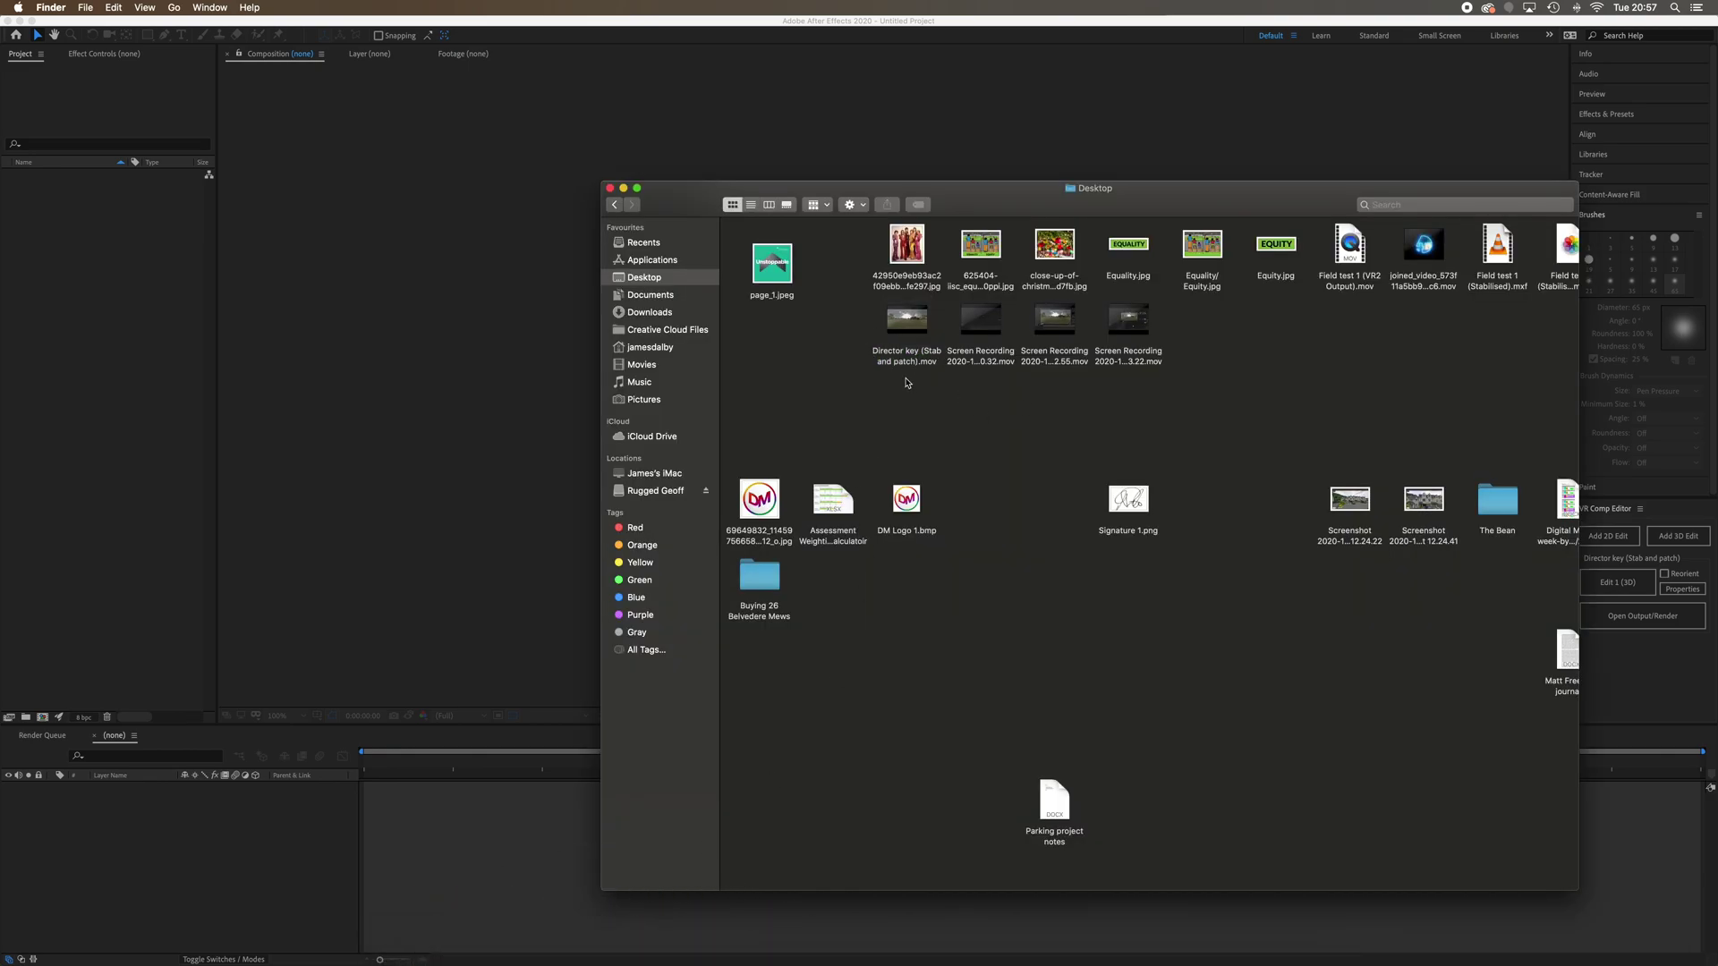
pyautogui.click(920, 334)
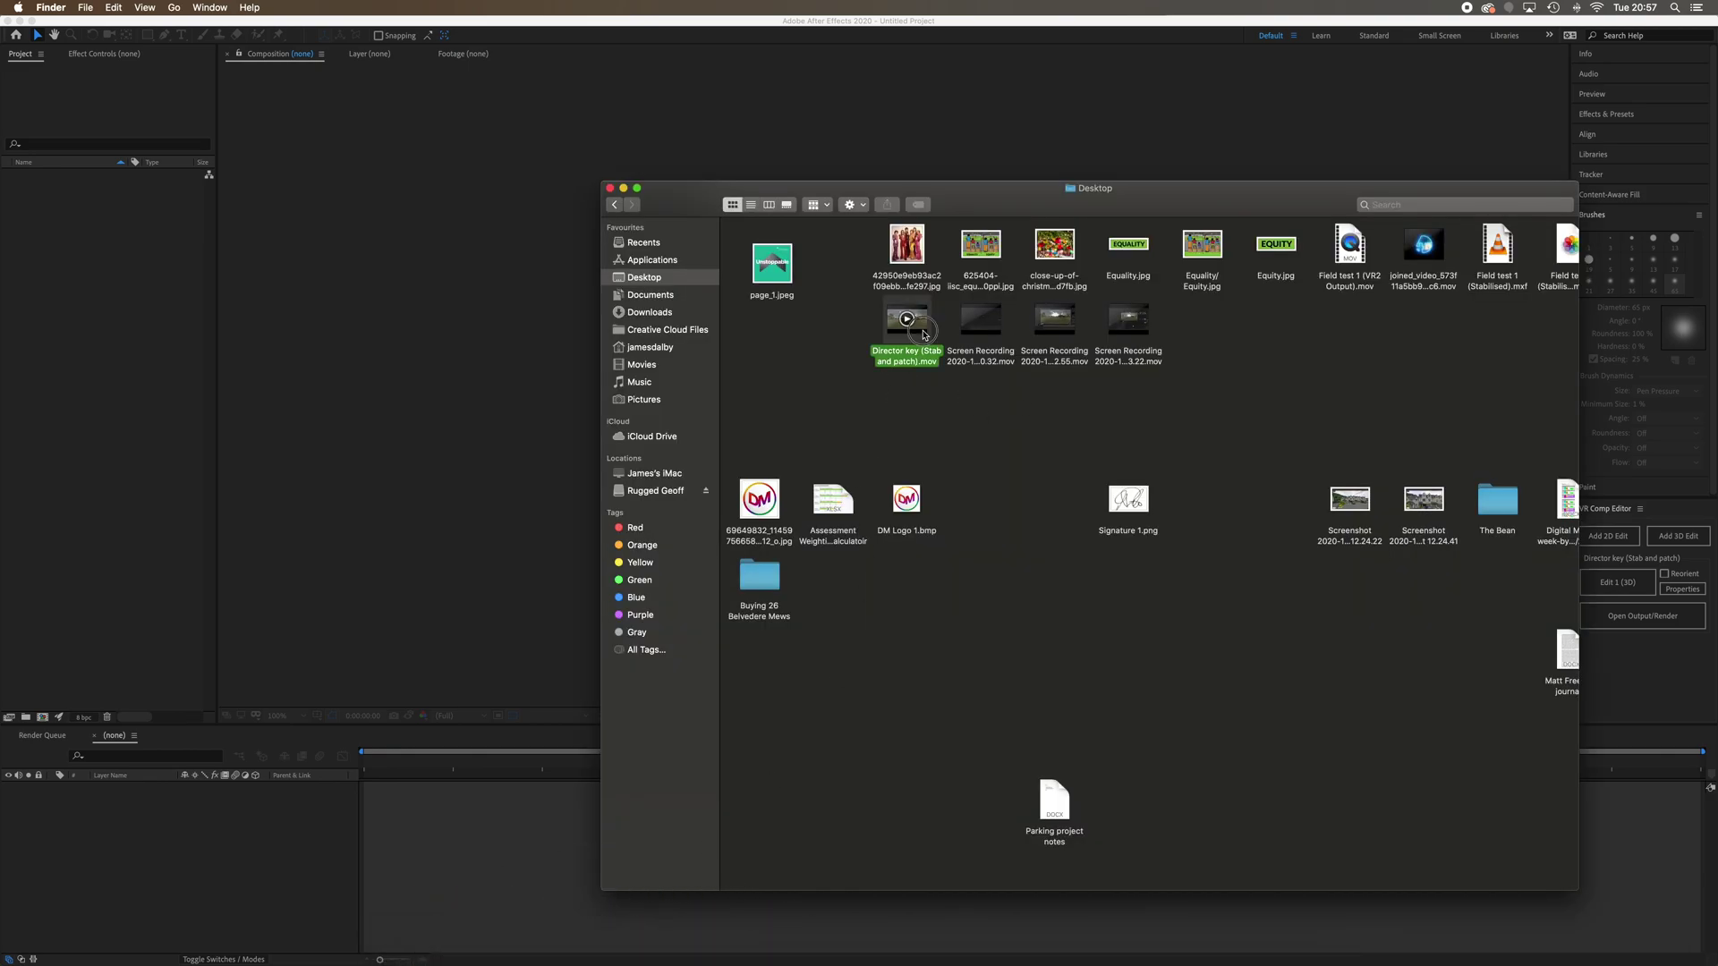
pyautogui.press('super+i')
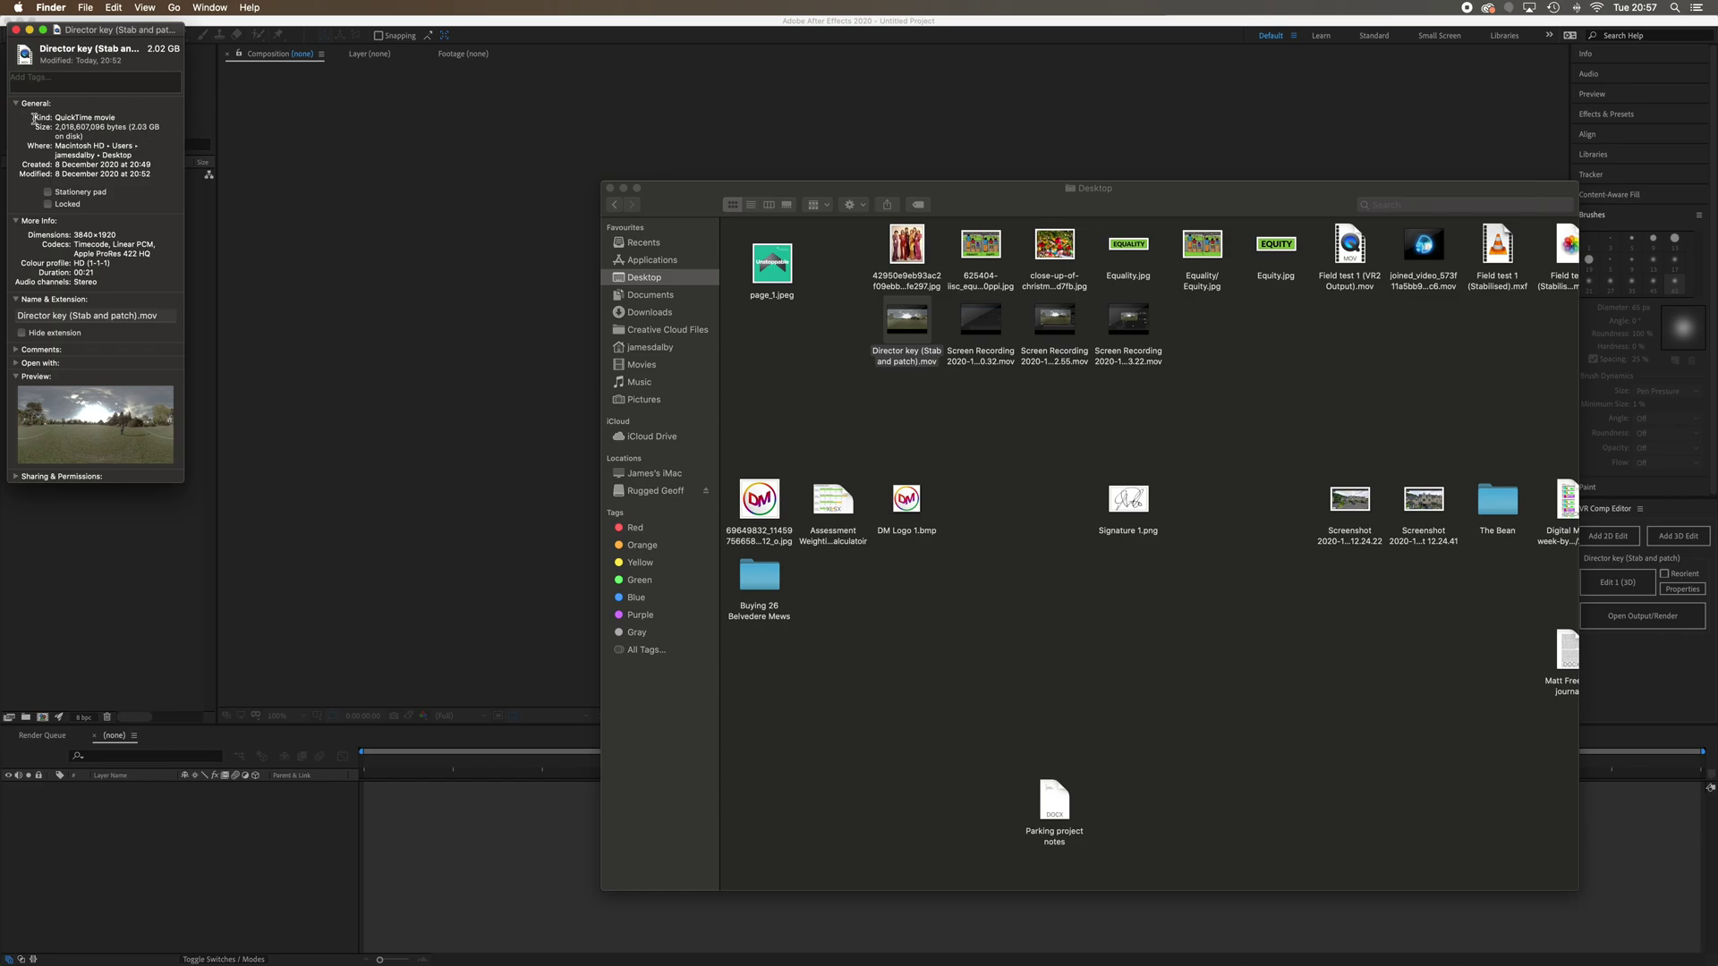
pyautogui.click(14, 33)
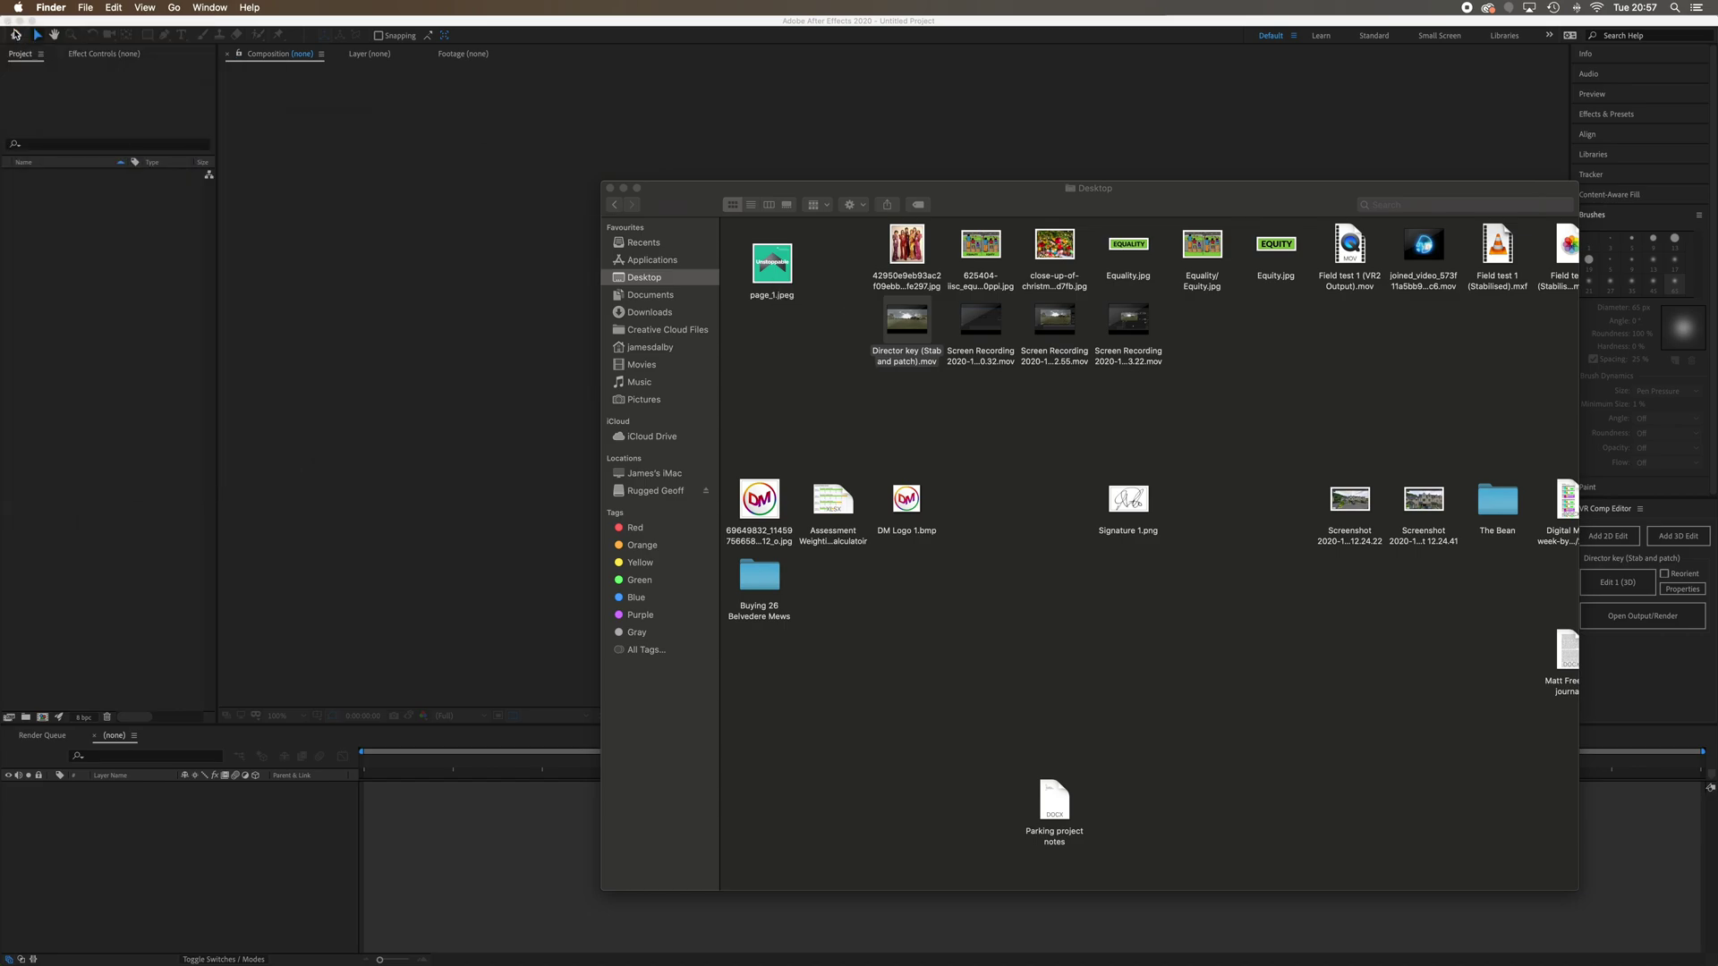
pyautogui.click(827, 435)
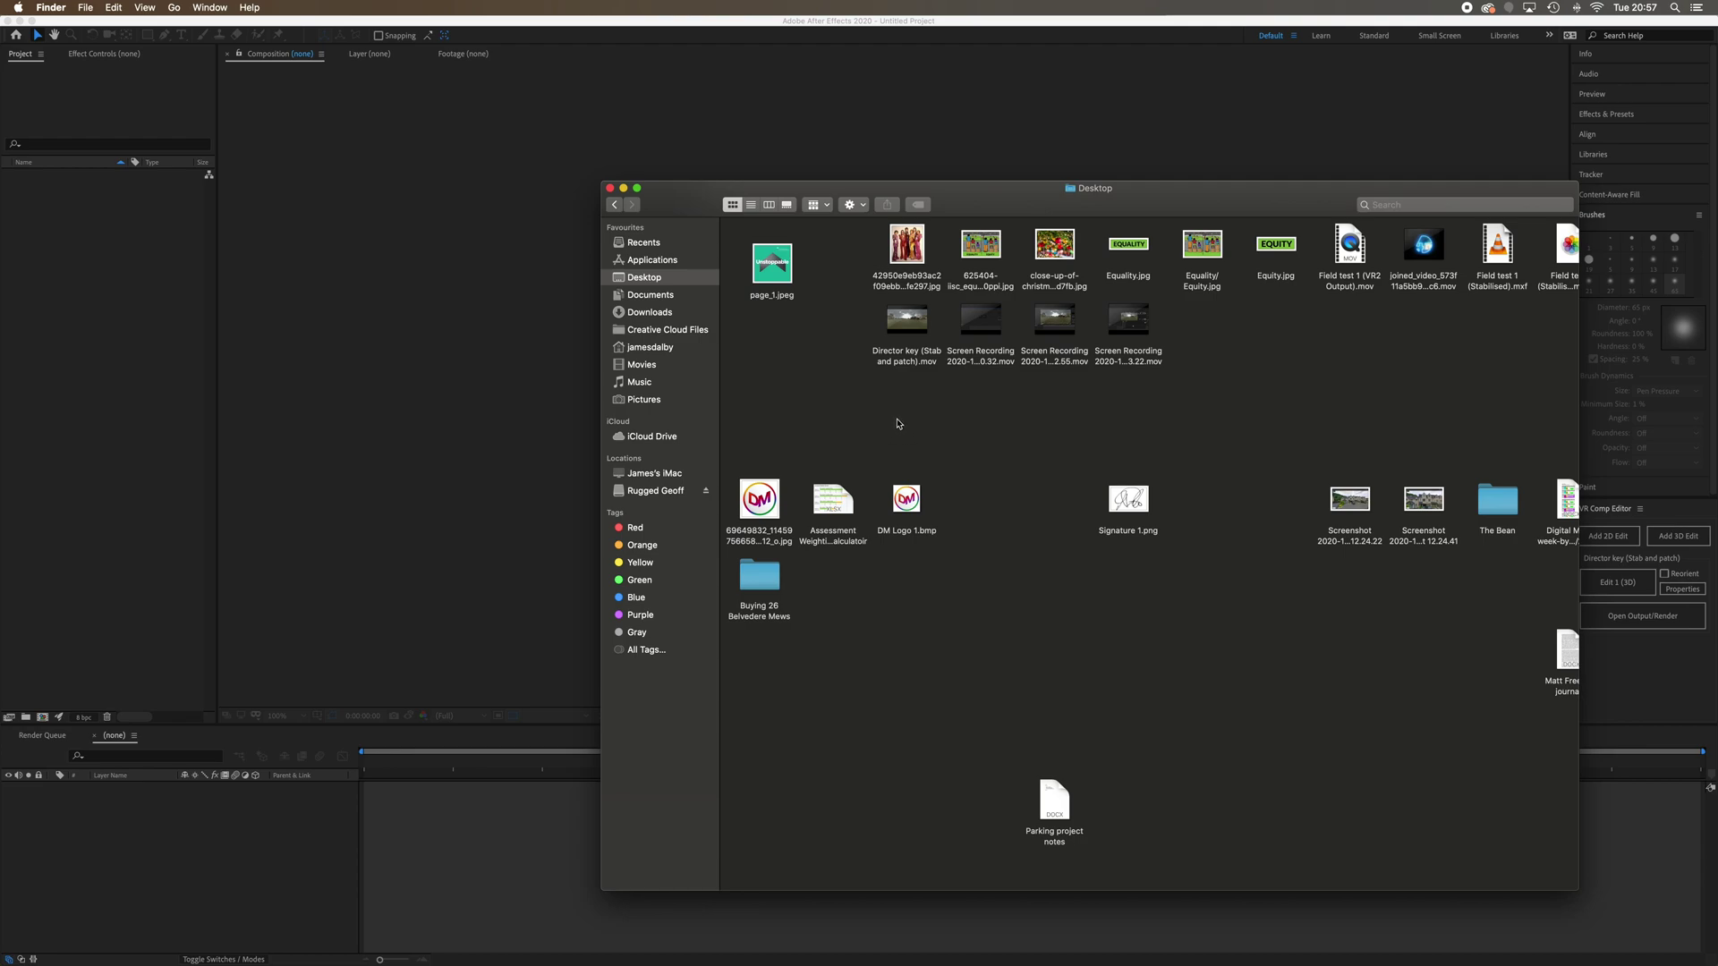
# Import Director key (Stab and patch).mov and build a 3840×1920 composition from it.
pyautogui.click(900, 334)
pyautogui.moveTo(900, 334); pyautogui.dragTo(94, 356)
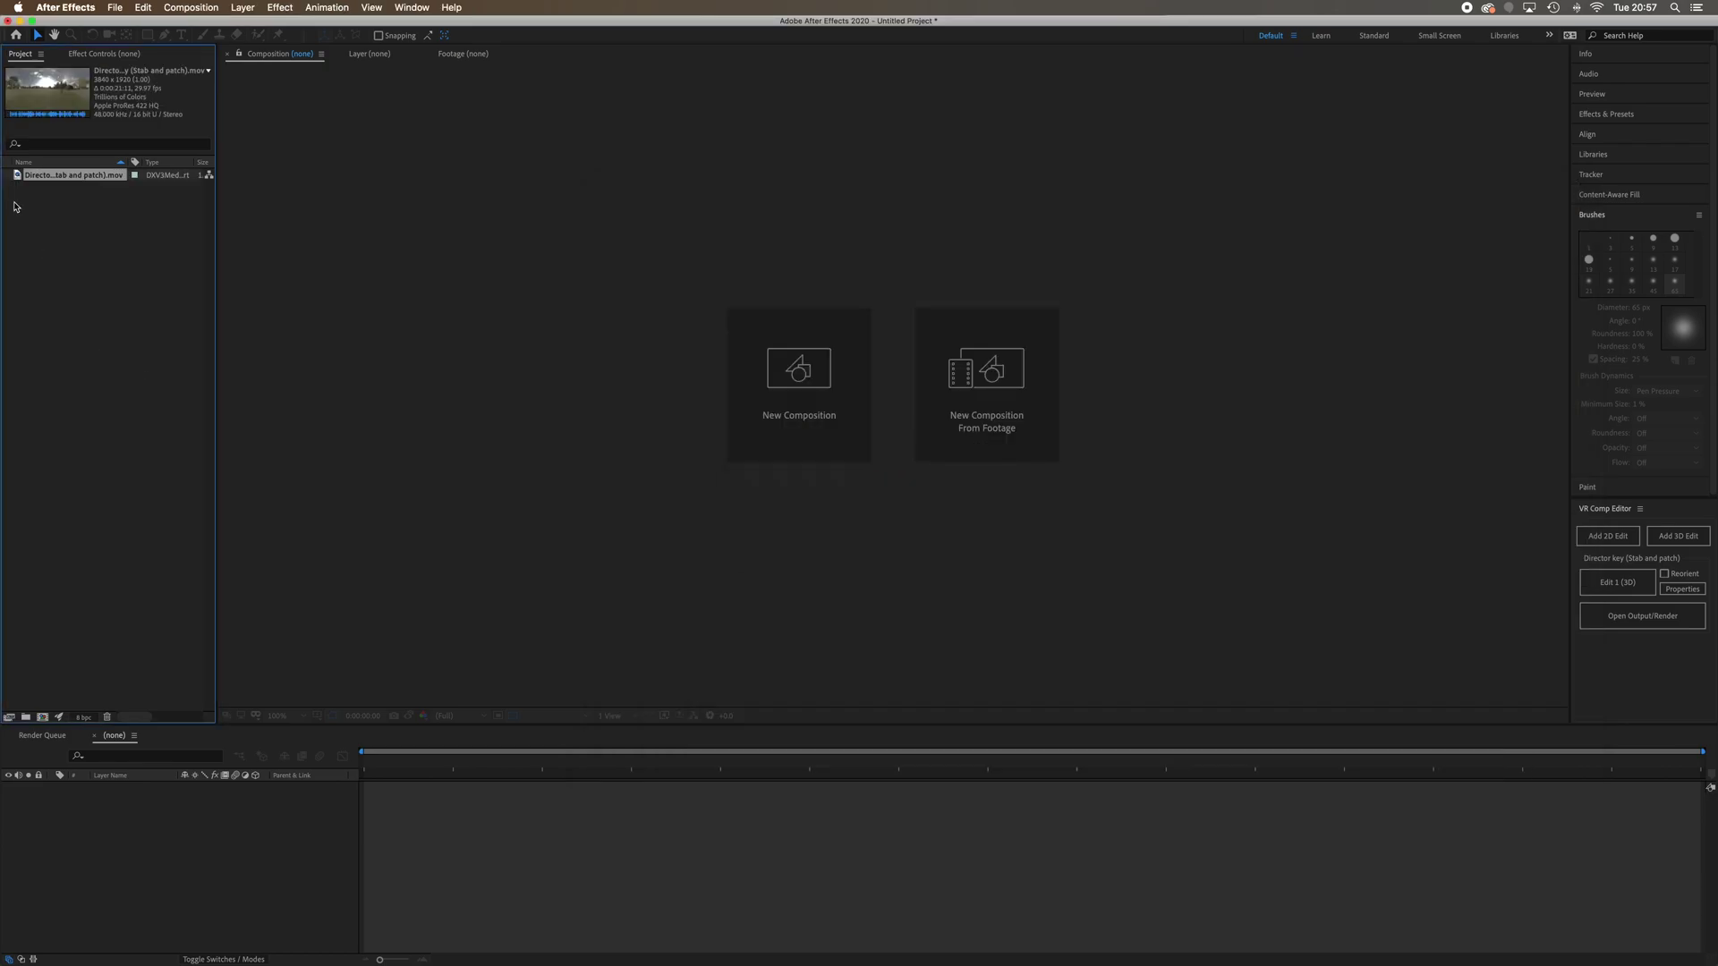
pyautogui.moveTo(18, 175); pyautogui.dragTo(42, 717)
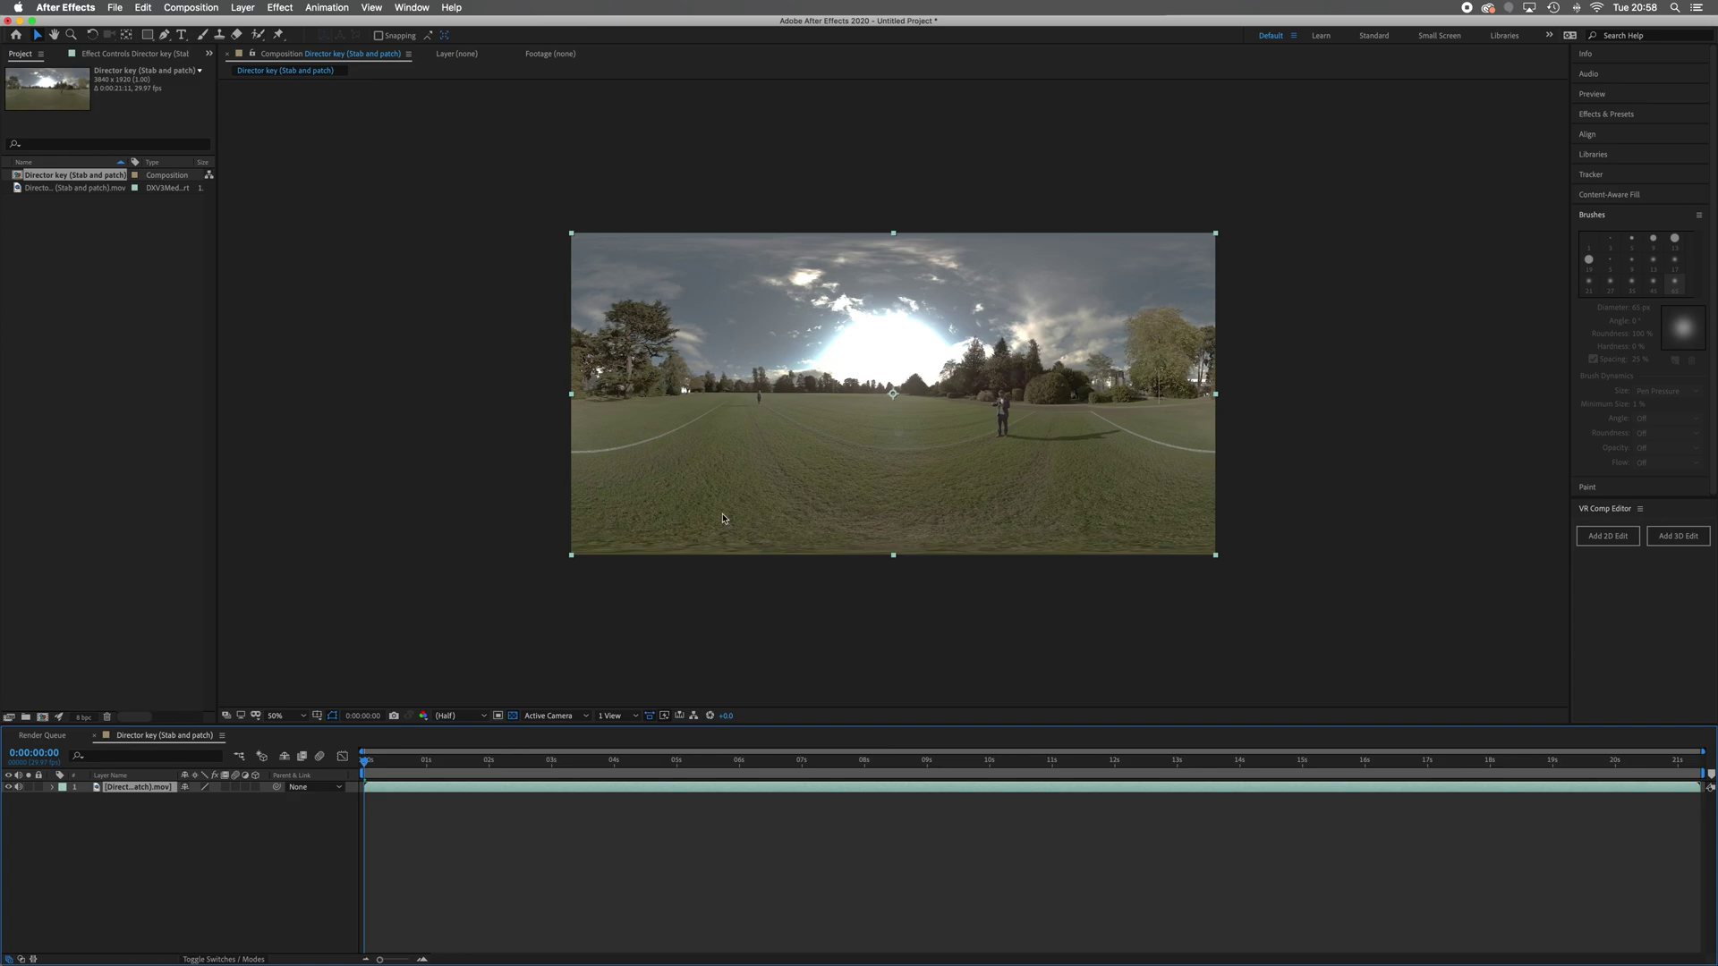
pyautogui.click(1678, 537)
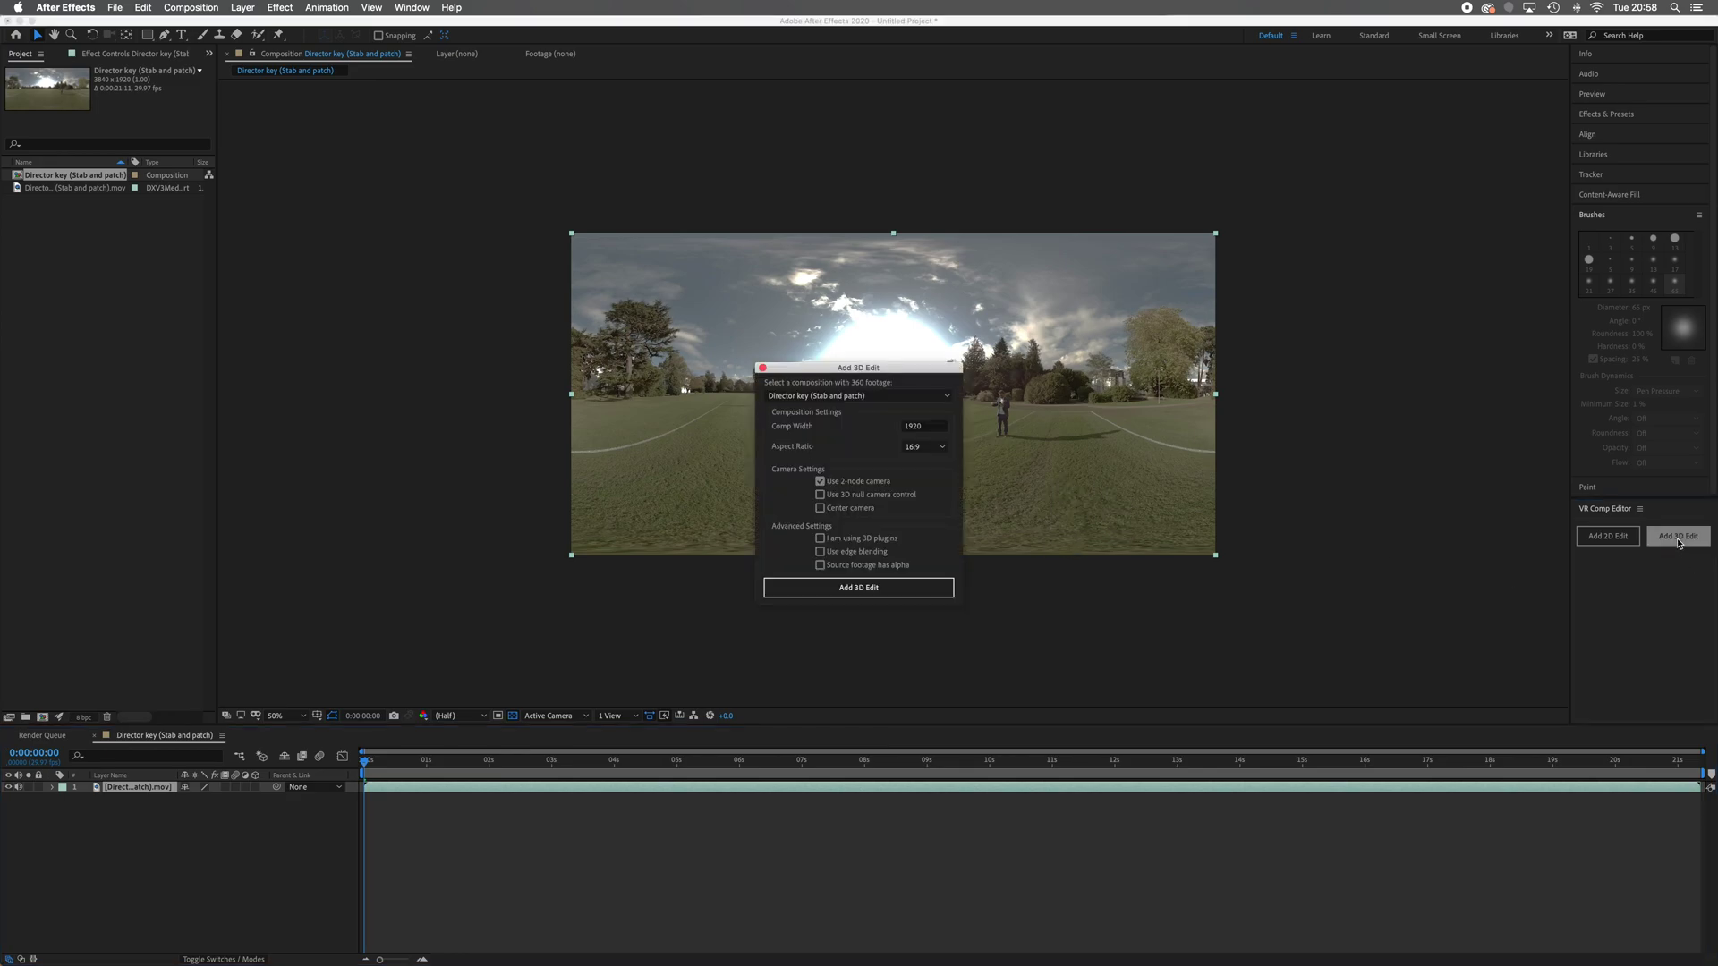
pyautogui.click(858, 588)
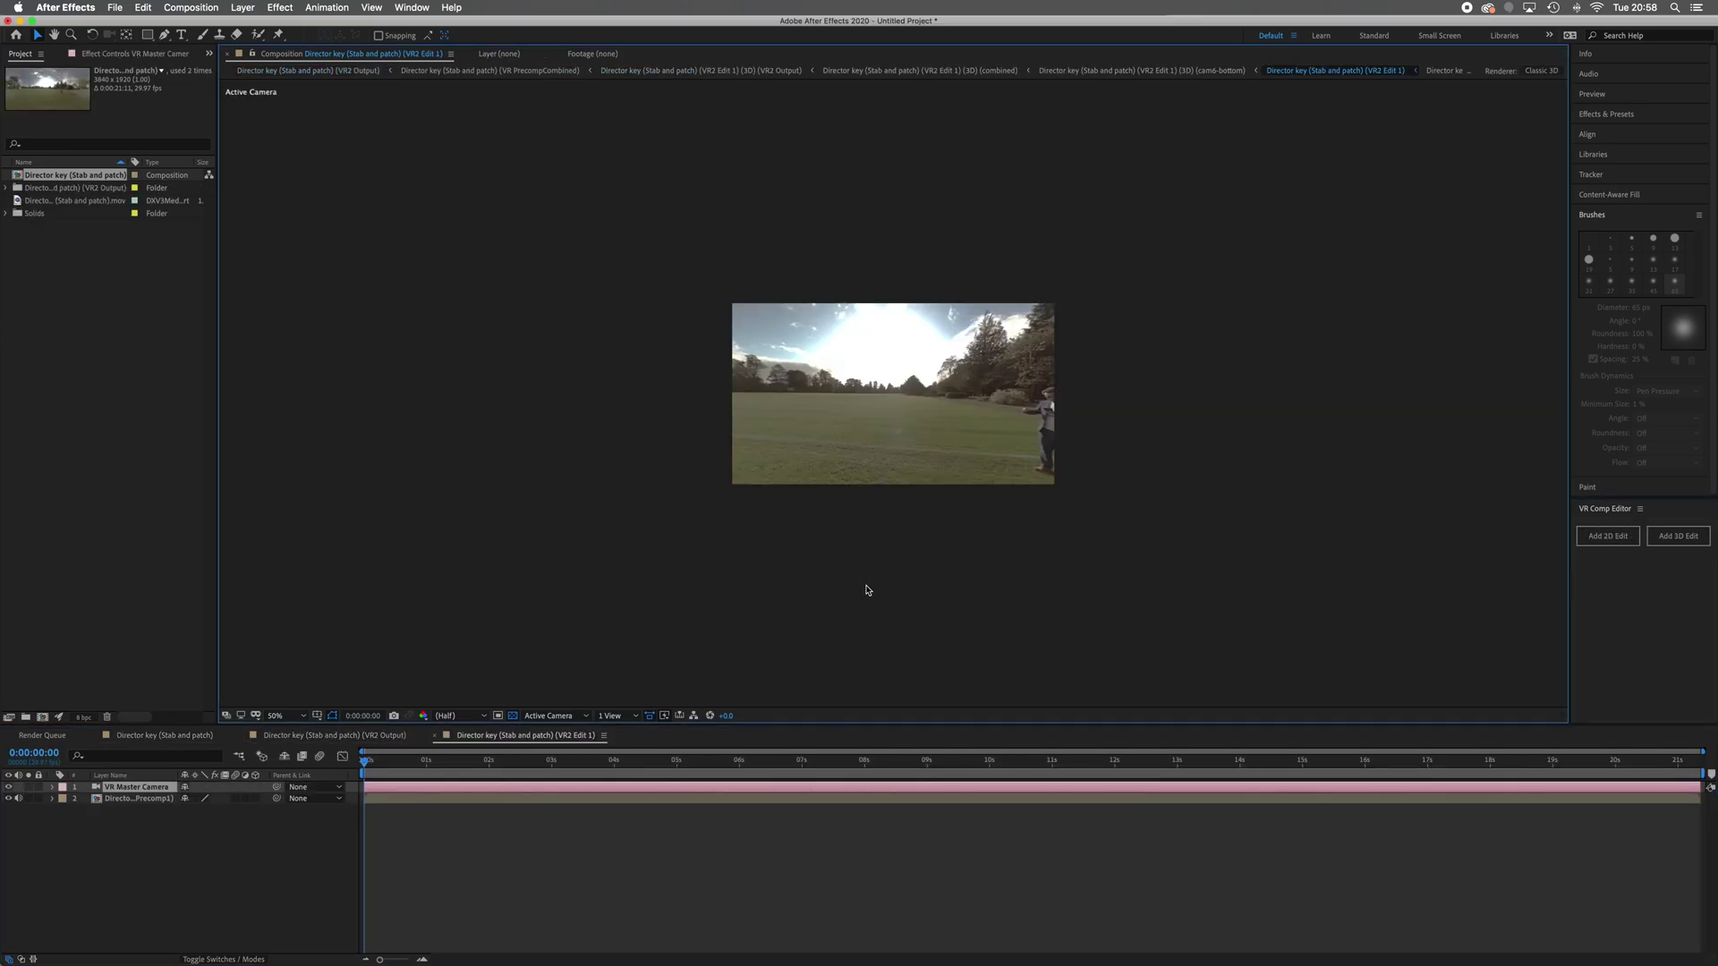
pyautogui.press('/')
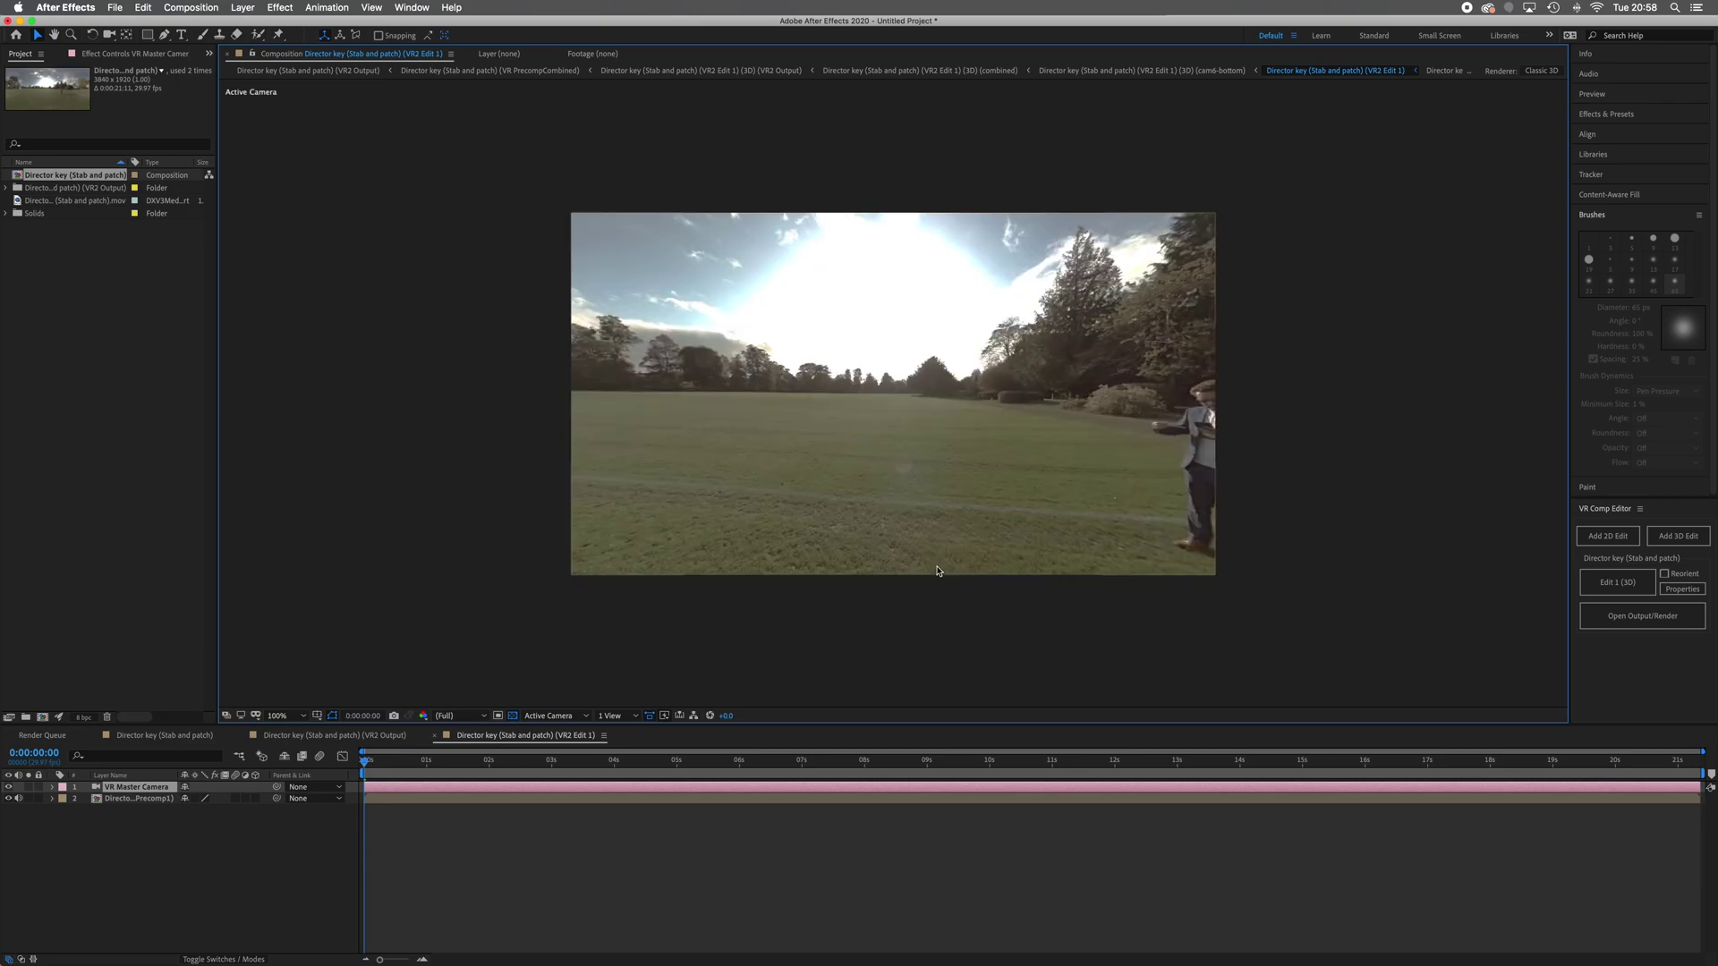
pyautogui.press('c')
pyautogui.moveTo(962, 507)
pyautogui.mouseDown()
pyautogui.moveTo(920, 384)
pyautogui.moveTo(889, 357)
pyautogui.moveTo(848, 475)
pyautogui.moveTo(819, 491)
pyautogui.moveTo(756, 438)
pyautogui.moveTo(836, 393)
pyautogui.moveTo(892, 484)
pyautogui.moveTo(956, 467)
pyautogui.moveTo(963, 483)
pyautogui.moveTo(937, 499)
pyautogui.mouseUp()
pyautogui.press('v')
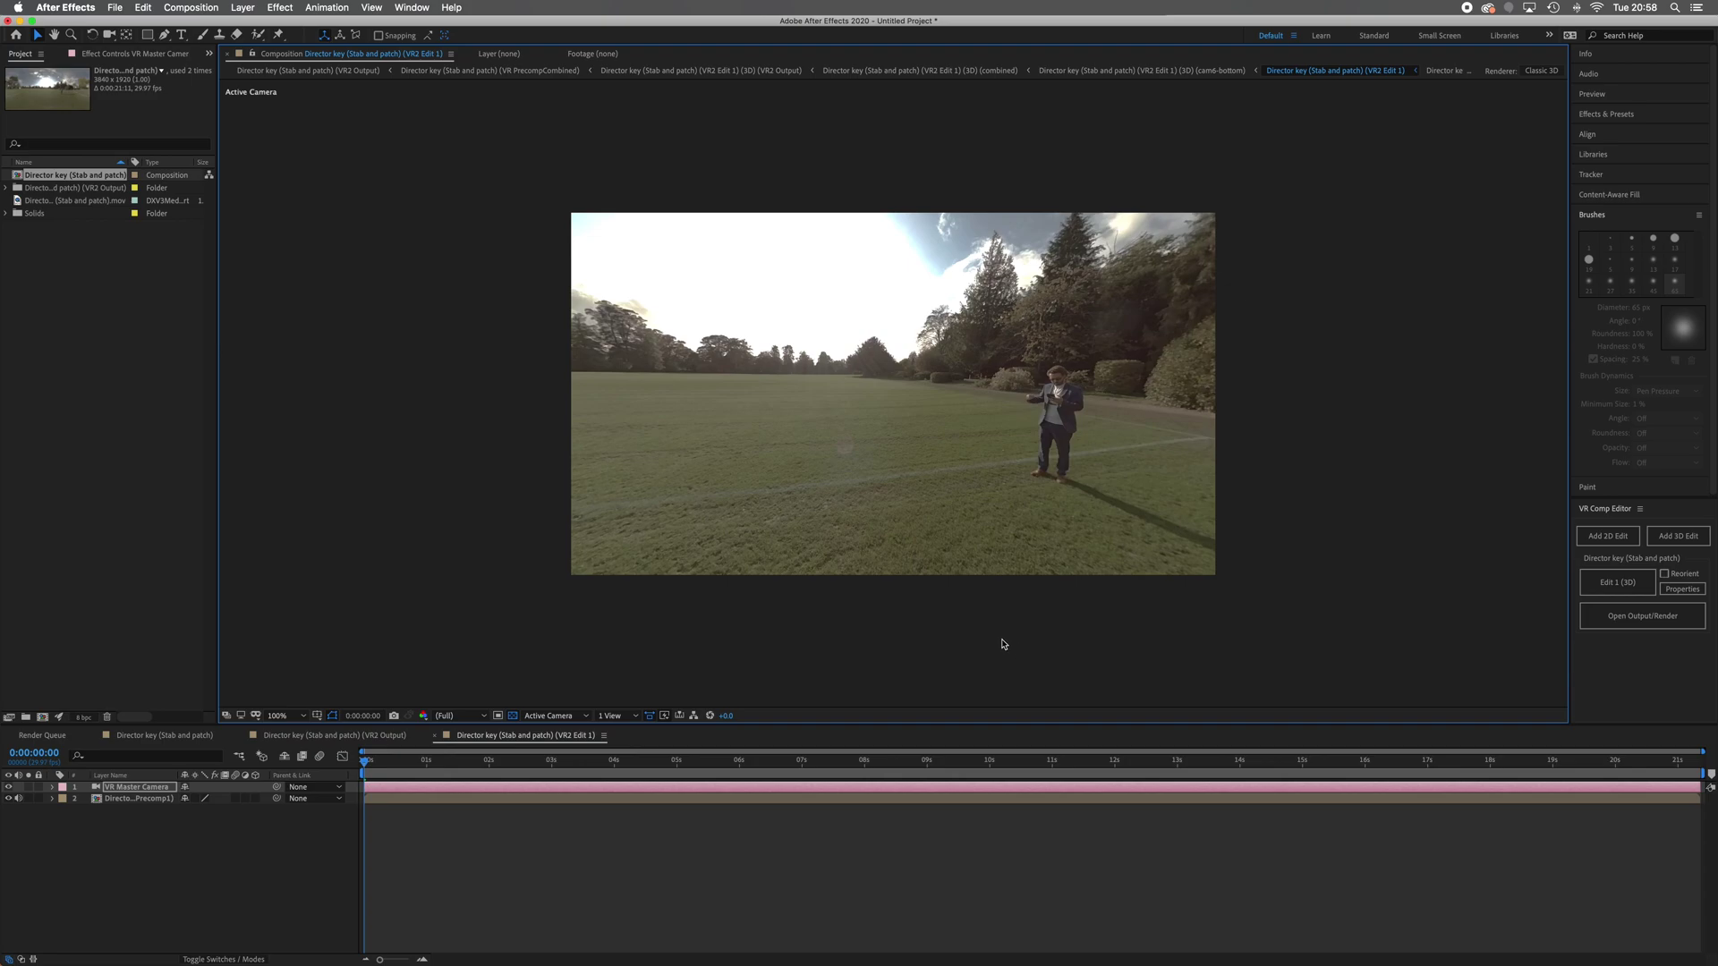
pyautogui.hotkey('ctrl', 'z')
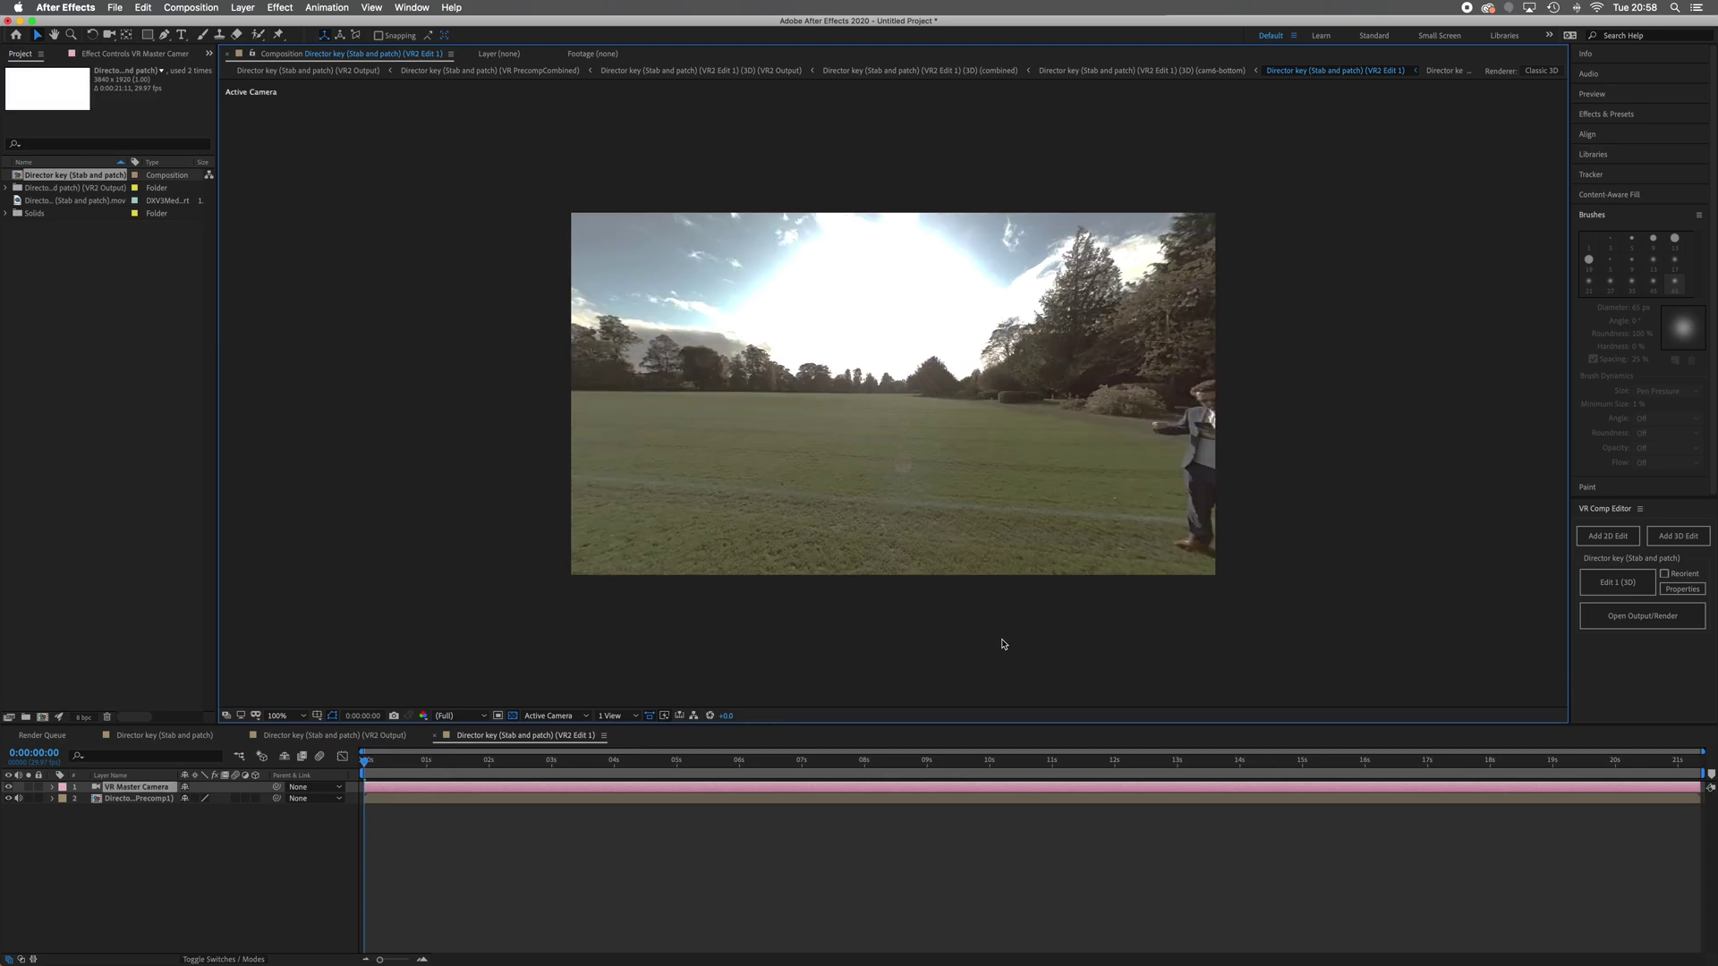
pyautogui.hotkey('ctrl', 'z')
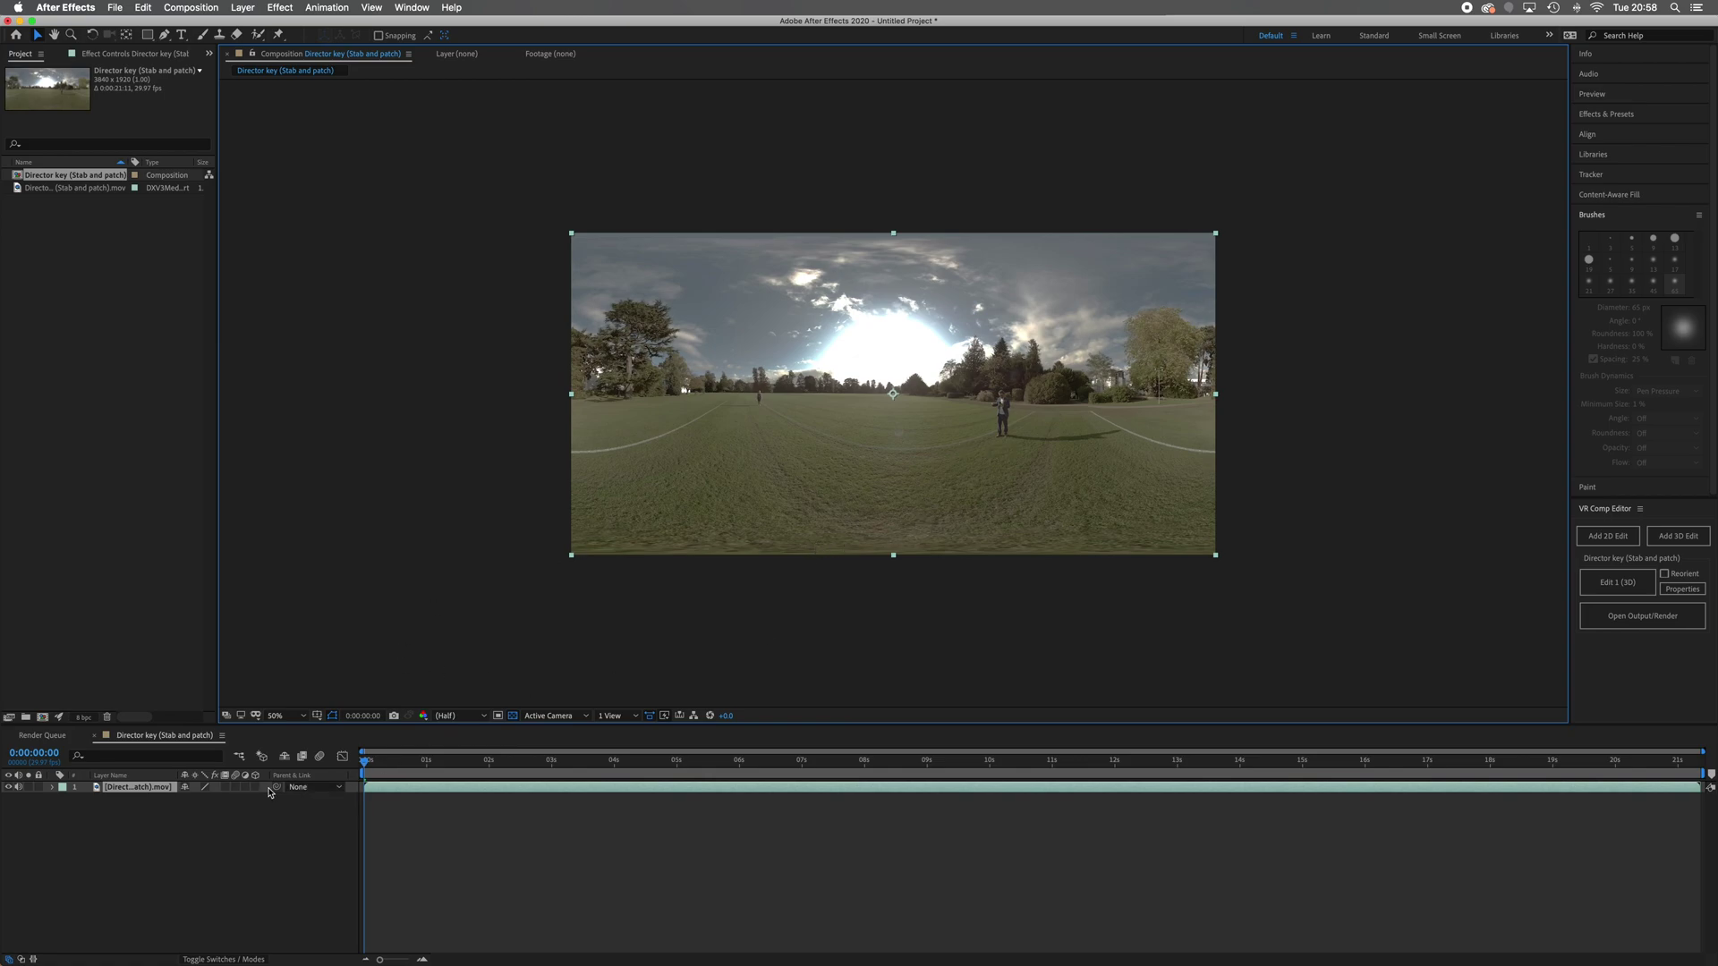
# Zoom the viewer to 200%, rotate the 360° view onto the director, and preview to 0:00:10:14.
pyautogui.click(154, 827)
pyautogui.click(148, 791)
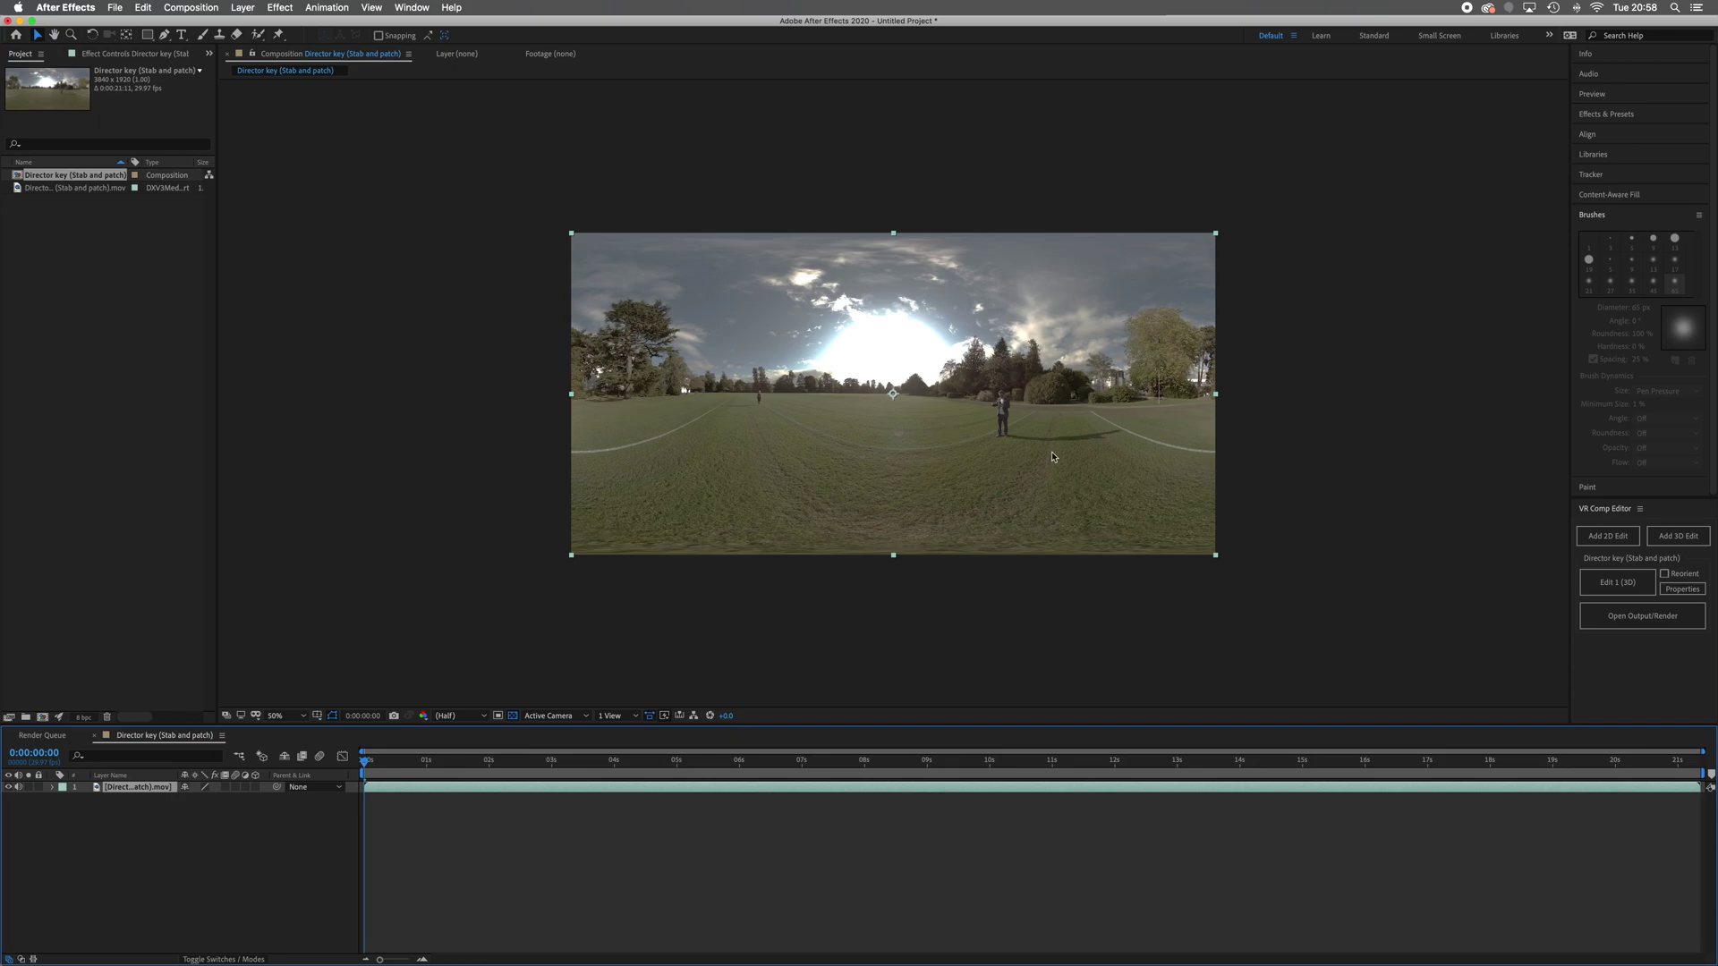
pyautogui.press('.')
pyautogui.press('.')
pyautogui.press('.')
pyautogui.moveTo(1243, 501); pyautogui.dragTo(953, 449)
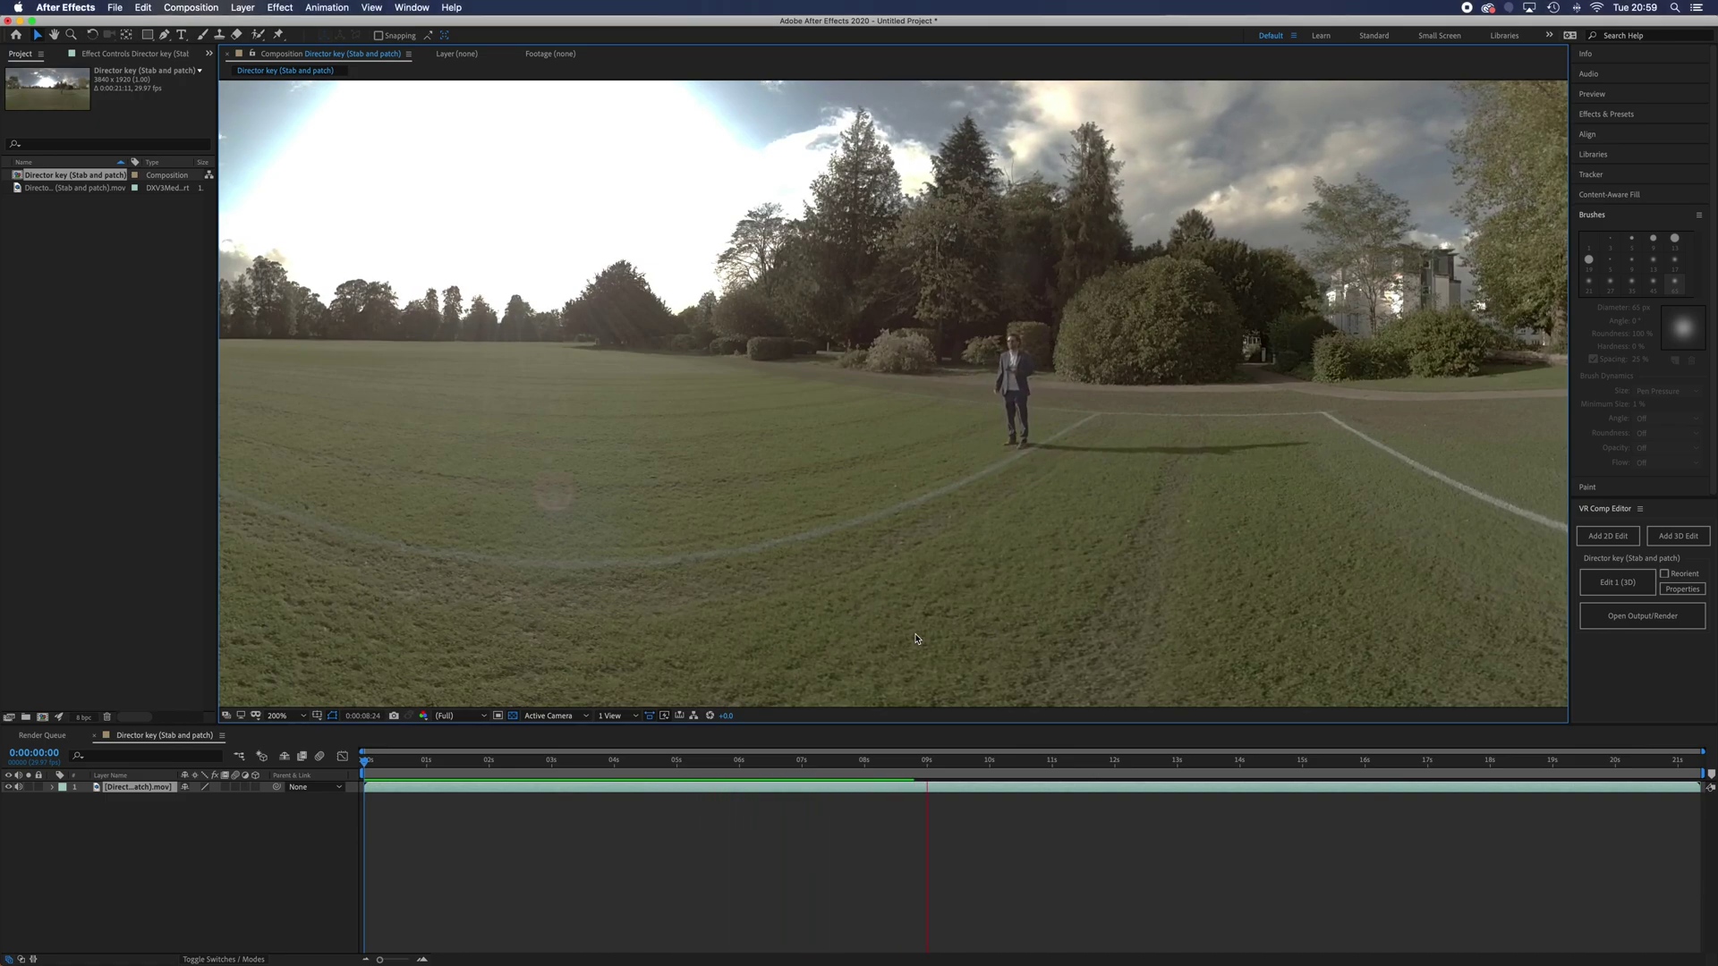
pyautogui.press('space')
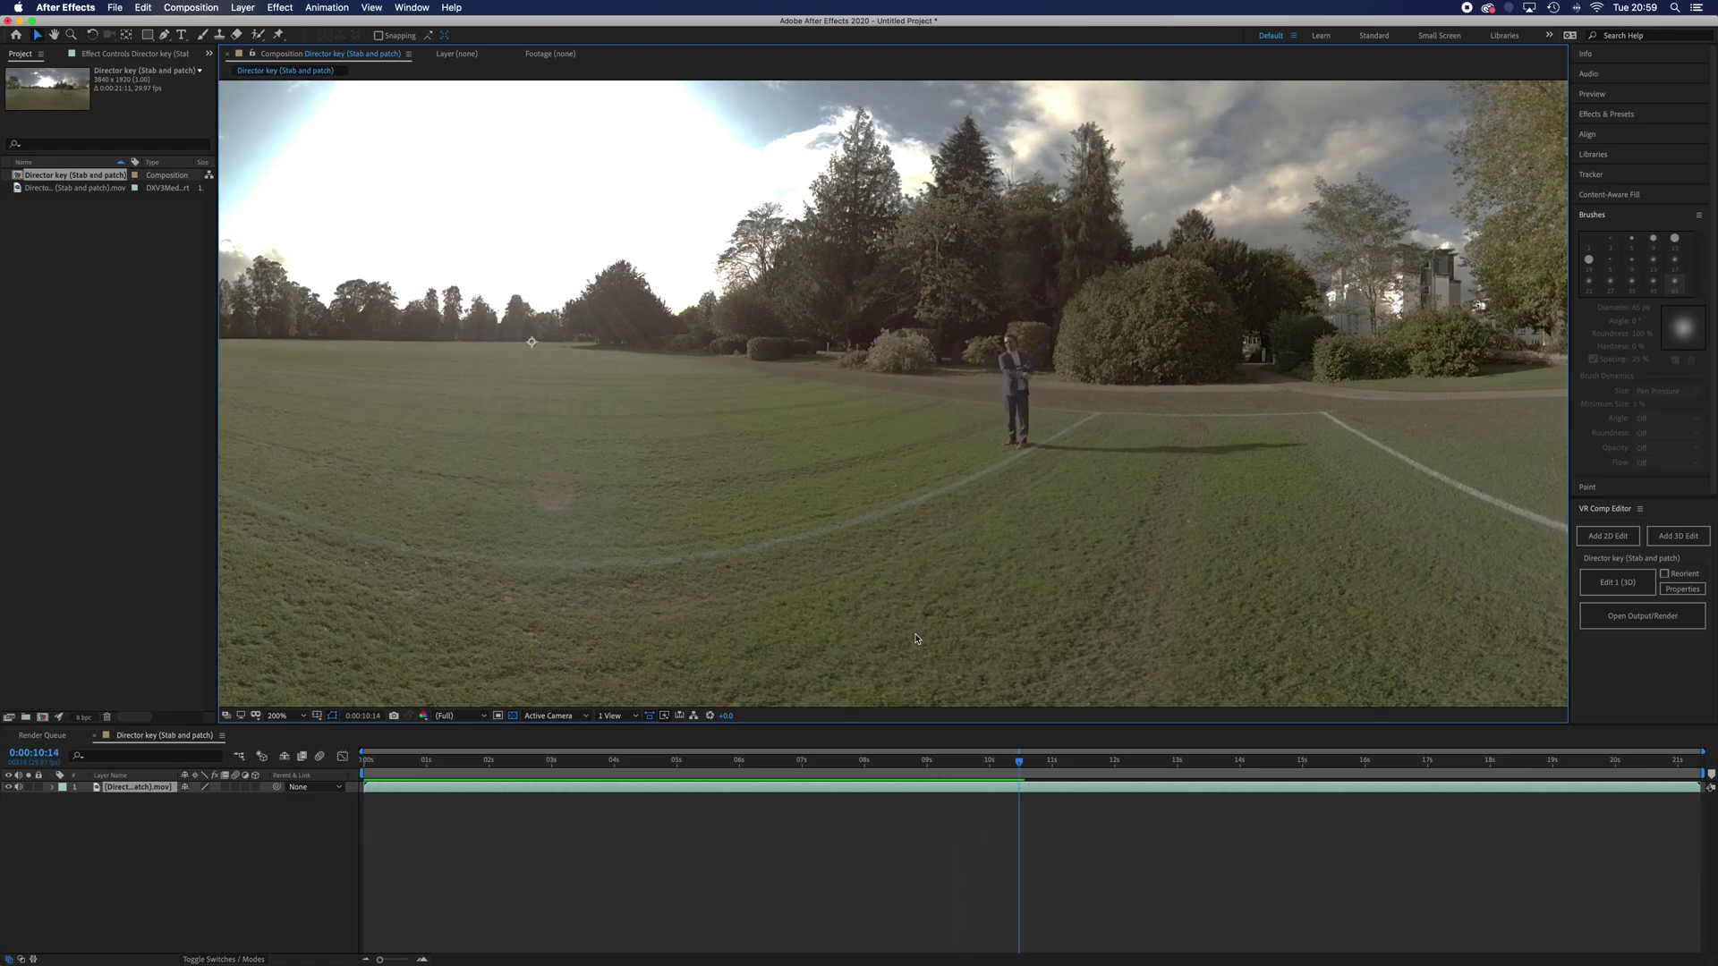
# Pan the 360° view toward the open field, return to 50%, and undo the accidental layer move.
pyautogui.press('h')
pyautogui.moveTo(587, 537); pyautogui.dragTo(1081, 561)
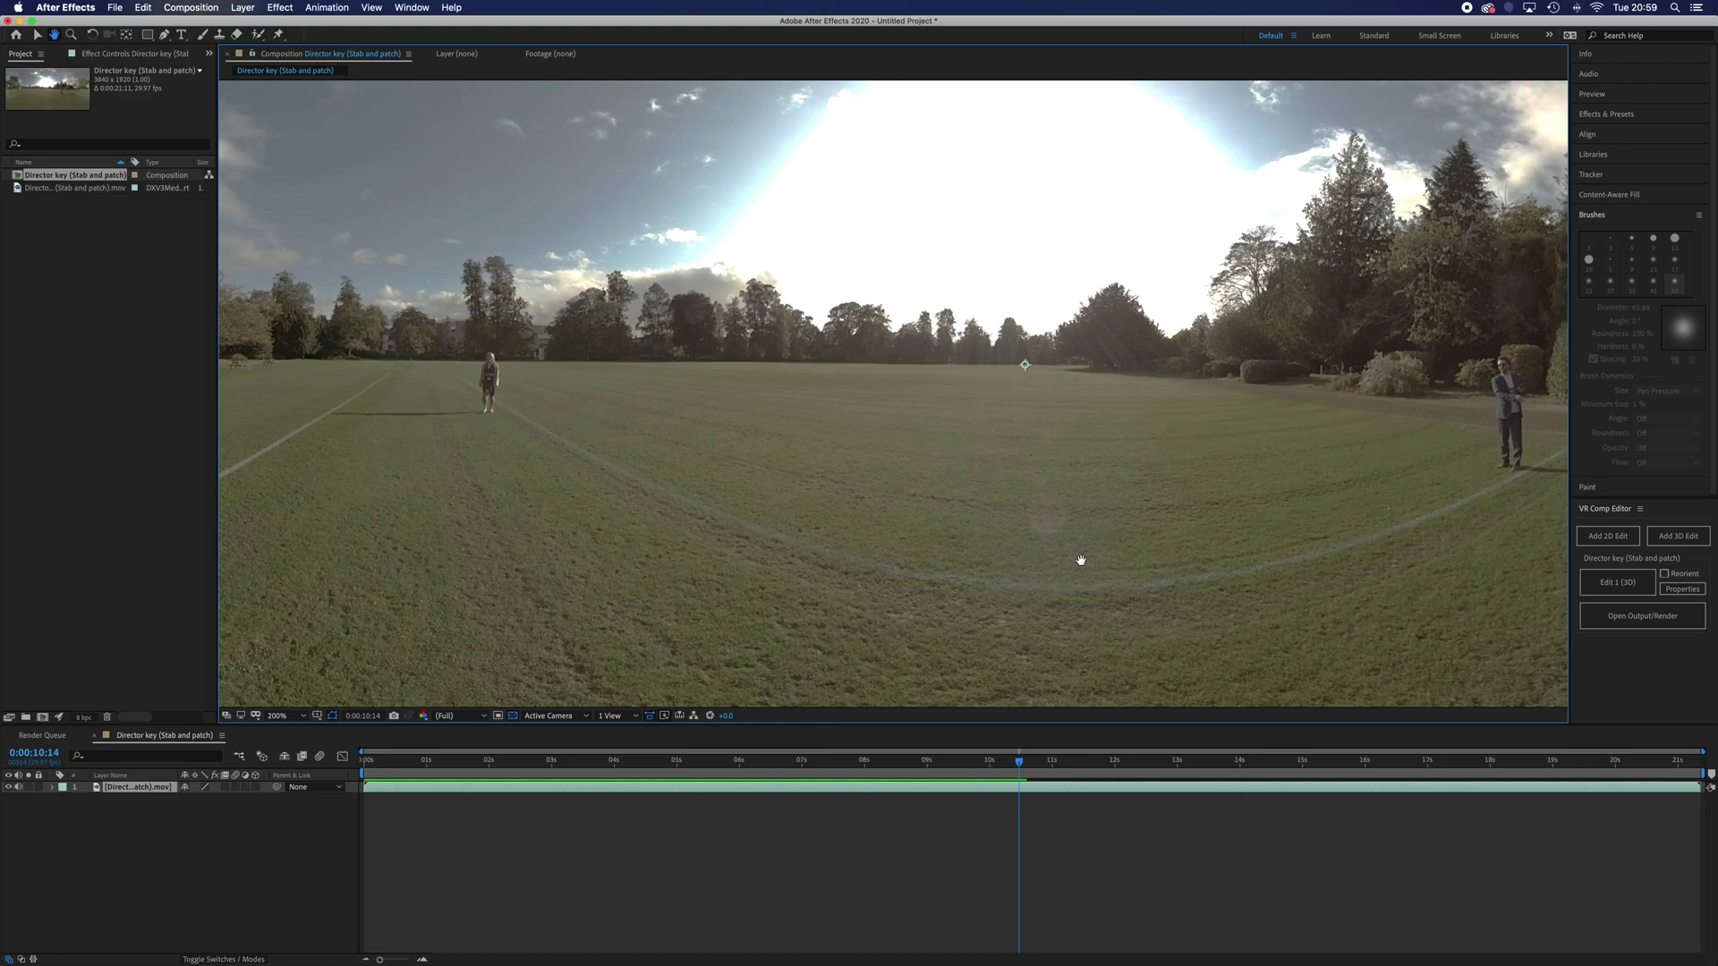
pyautogui.press('v')
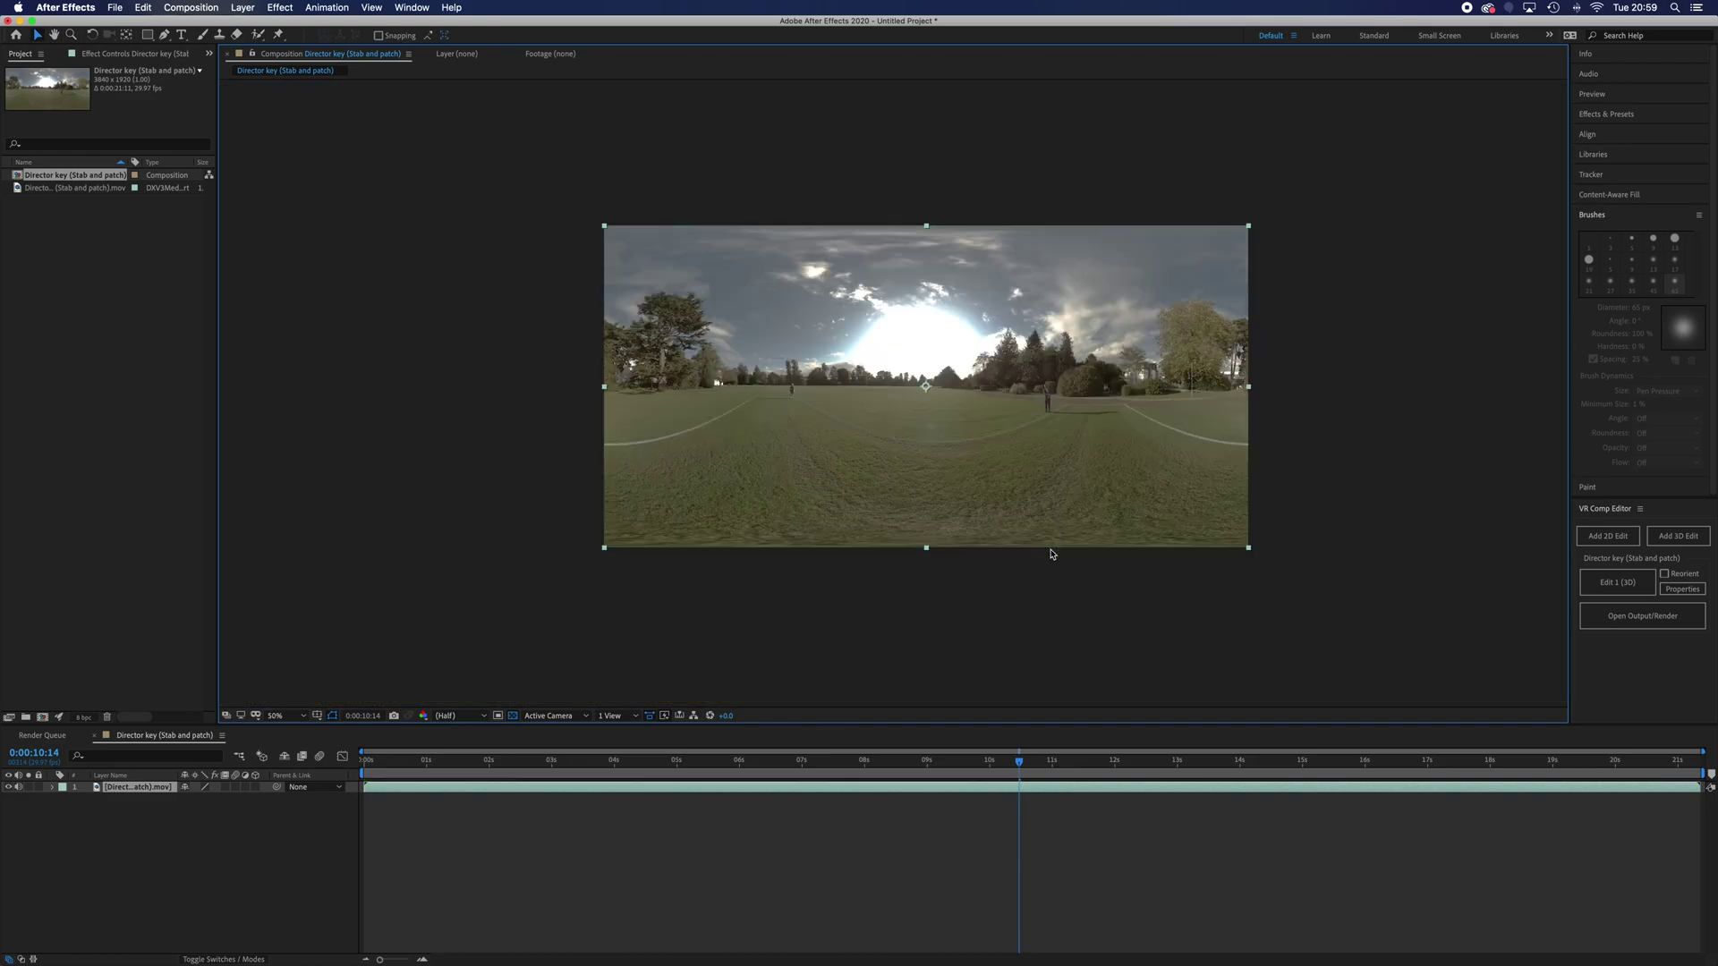
pyautogui.moveTo(758, 453); pyautogui.dragTo(990, 465)
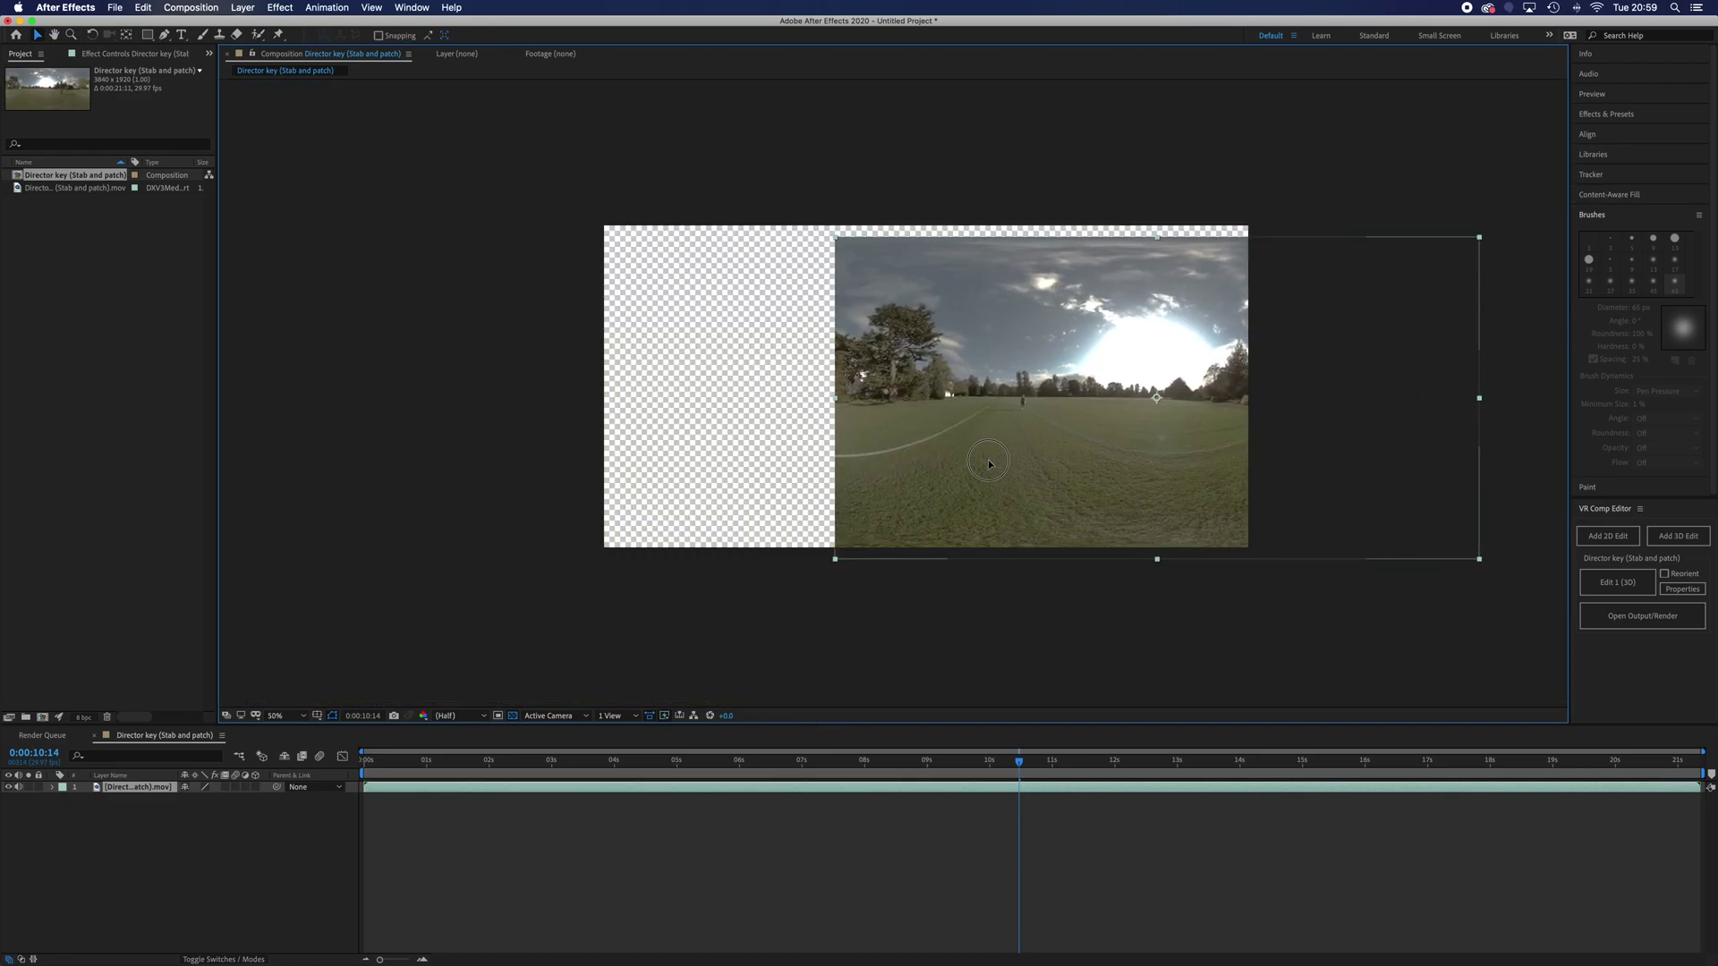
pyautogui.press('super+z')
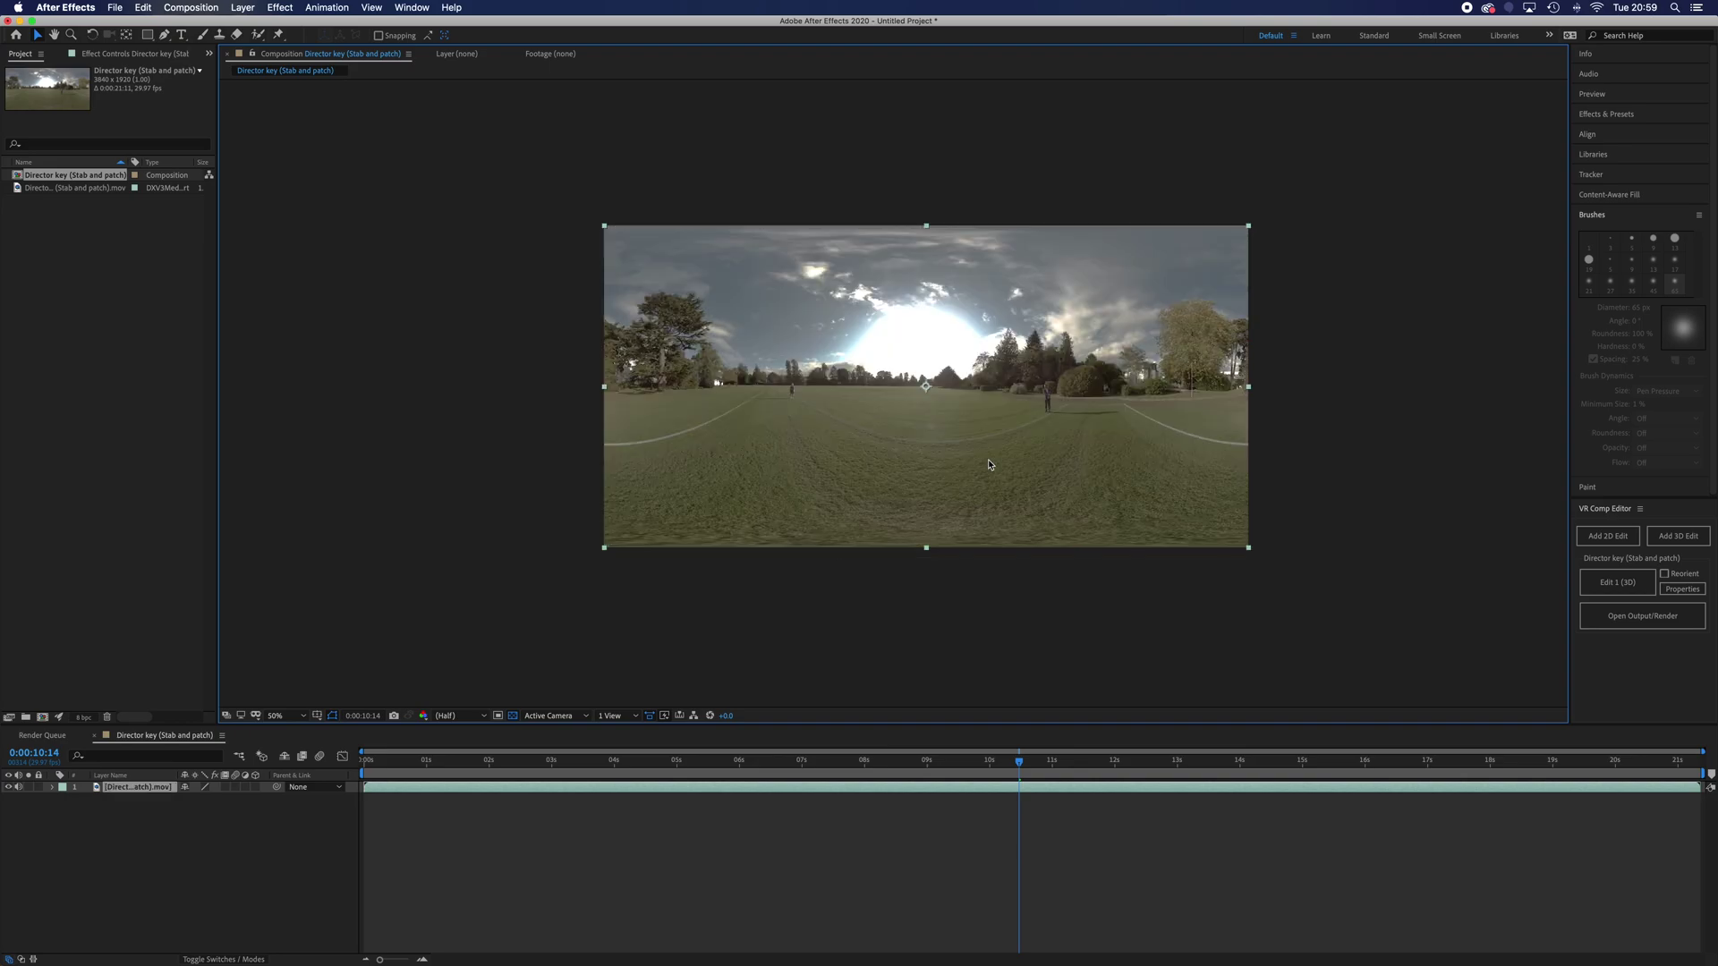
# Zoom to 200%, pan the view slightly with the Hand tool, and play a short preview.
pyautogui.press('super+z')
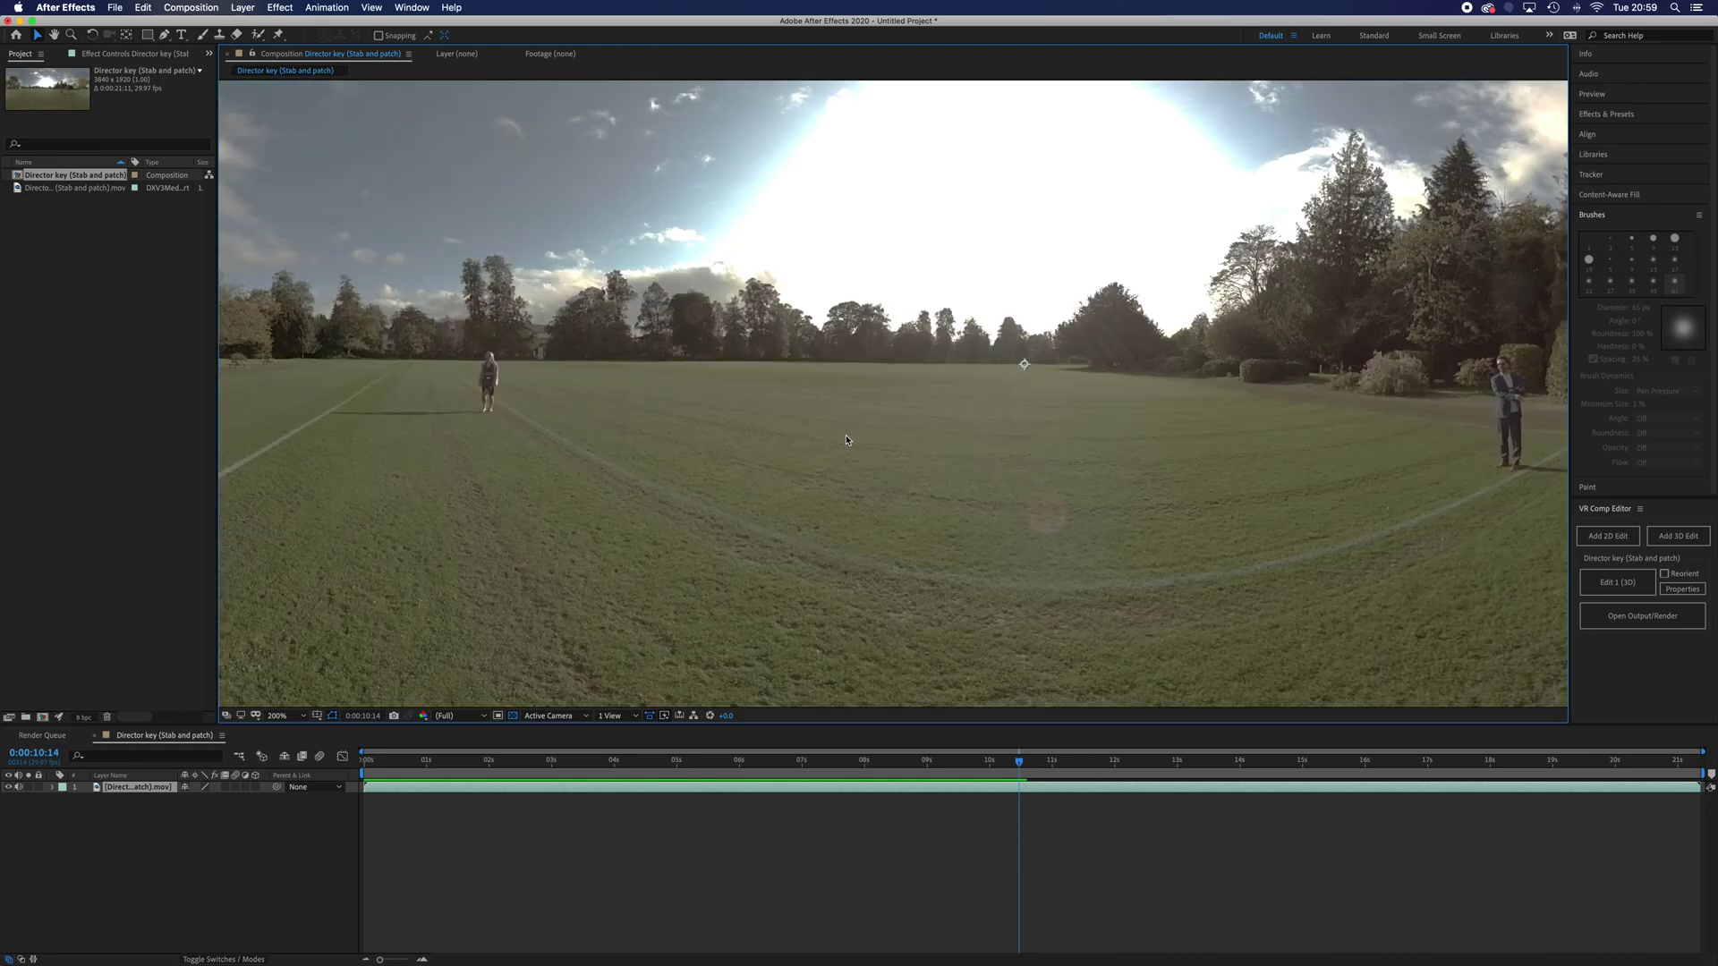
pyautogui.press('h')
pyautogui.moveTo(682, 441); pyautogui.dragTo(777, 468)
pyautogui.press('v')
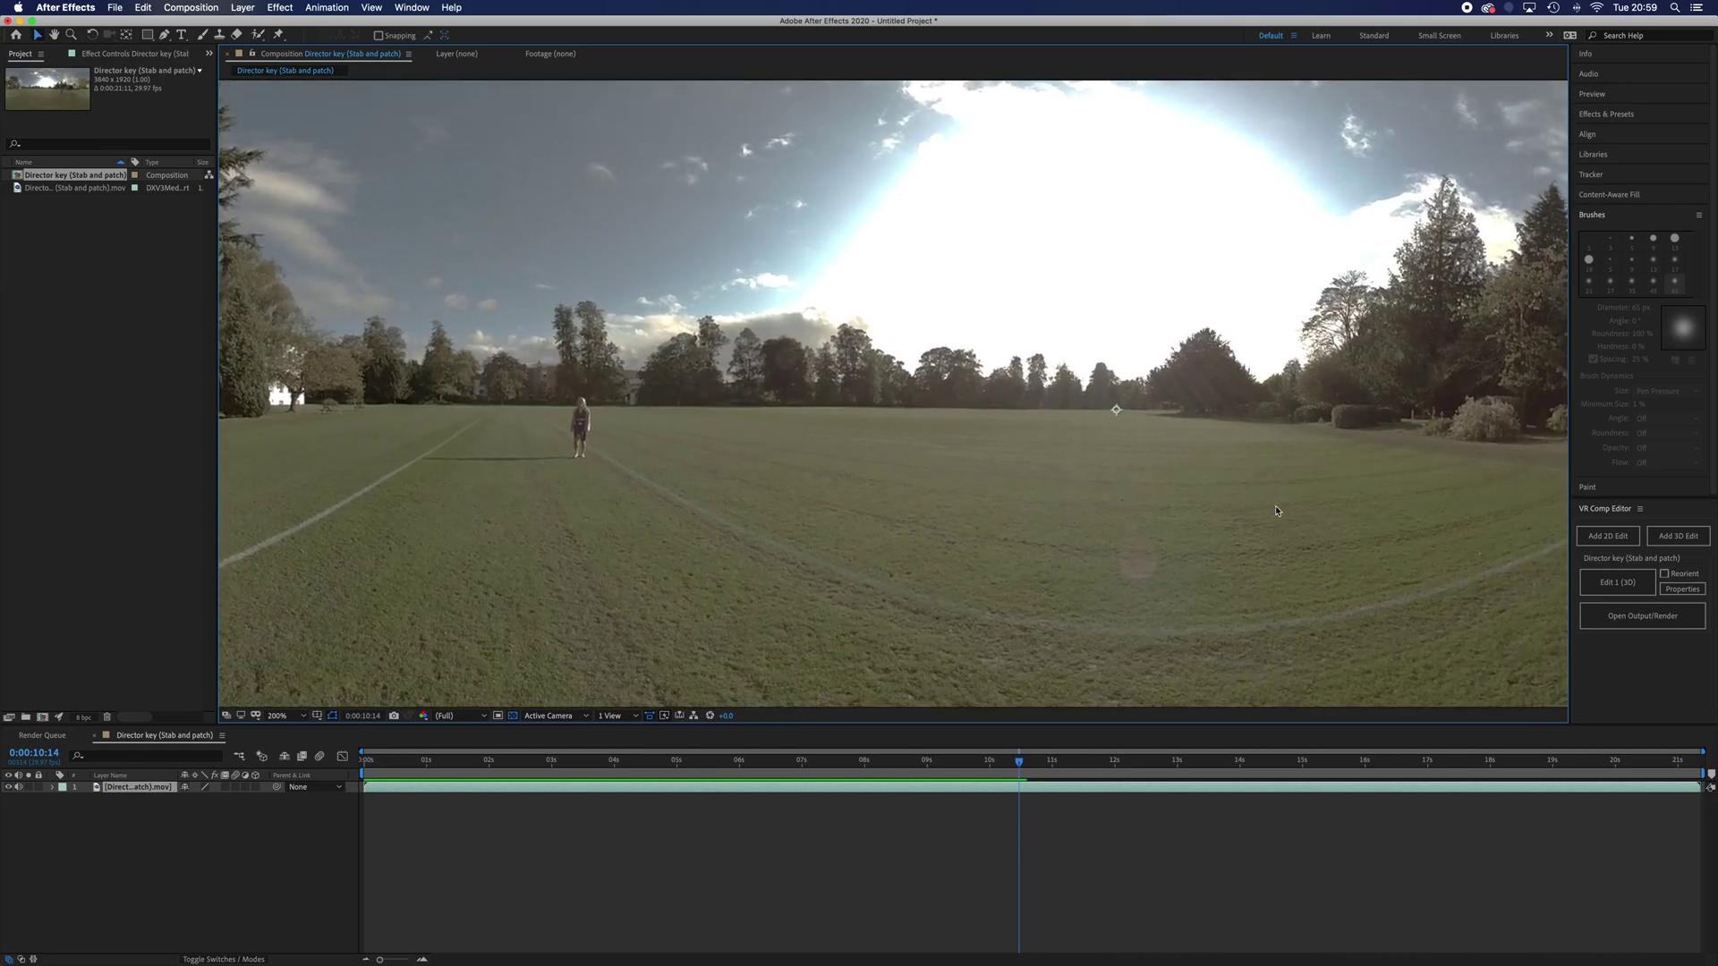
pyautogui.press('space')
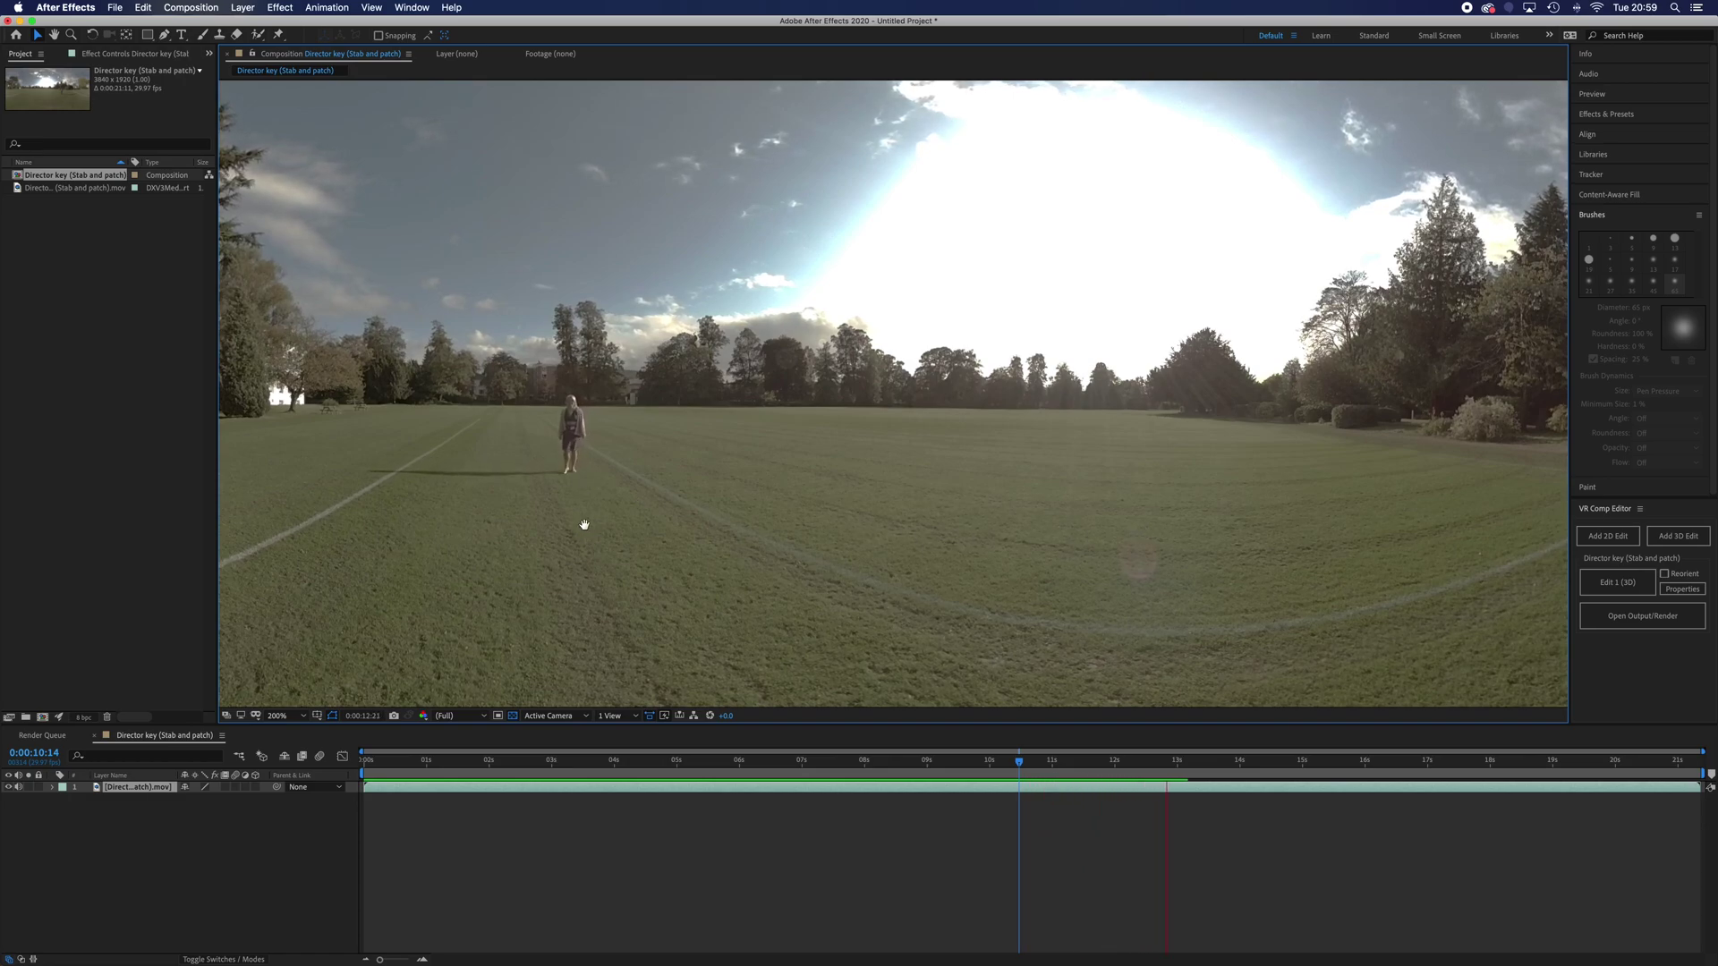
pyautogui.press('space')
# Turn the 360° view toward the director by the bushes and preview him walking.
pyautogui.moveTo(1170, 594); pyautogui.dragTo(565, 546)
pyautogui.press('space')
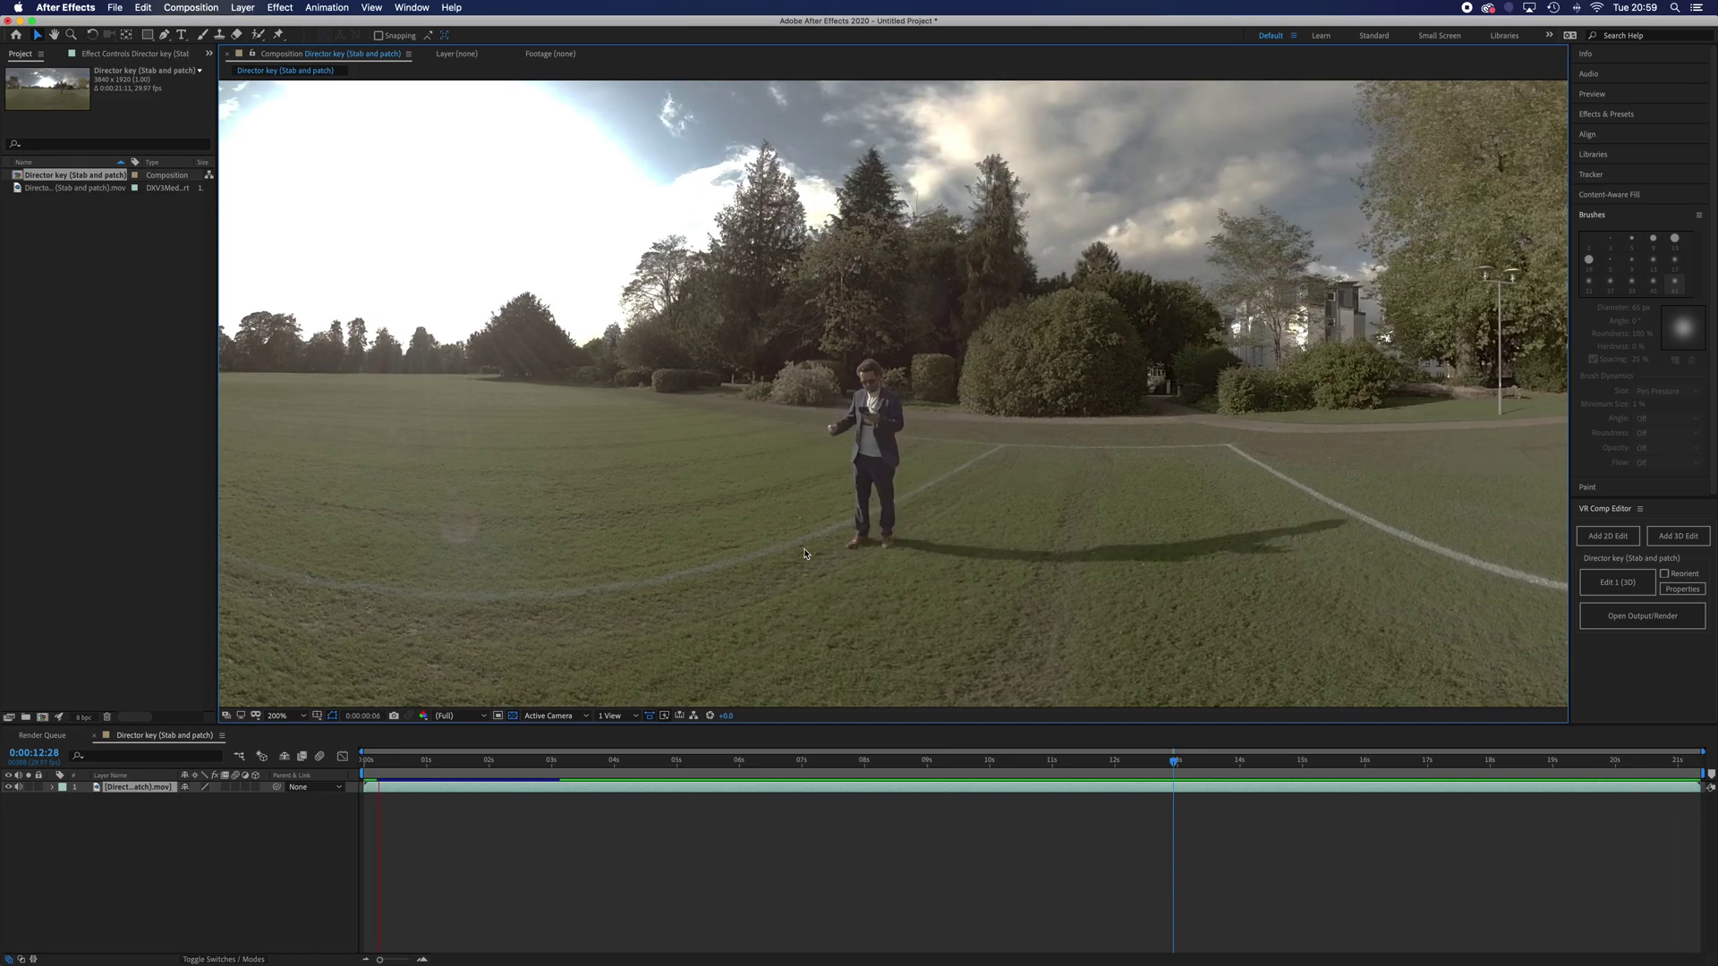
pyautogui.press('space')
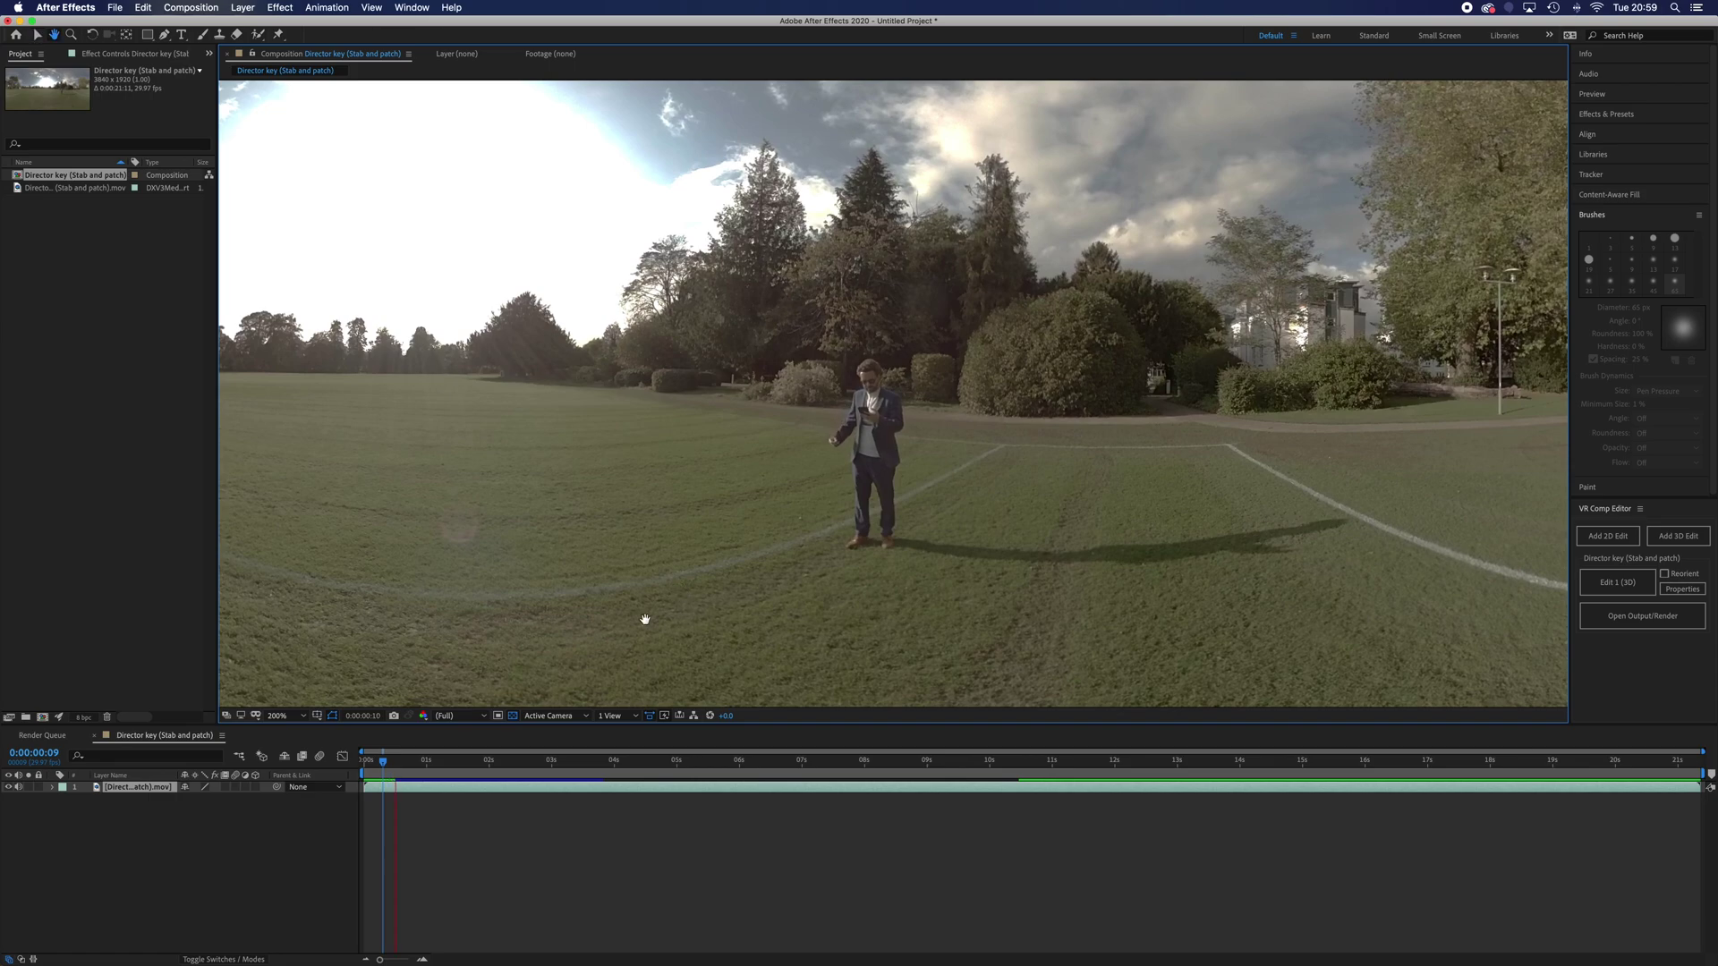
pyautogui.click(919, 796)
# Move the current time to 0:00:10:00, with the director mid-field by the bushes.
pyautogui.moveTo(918, 797); pyautogui.dragTo(979, 789)
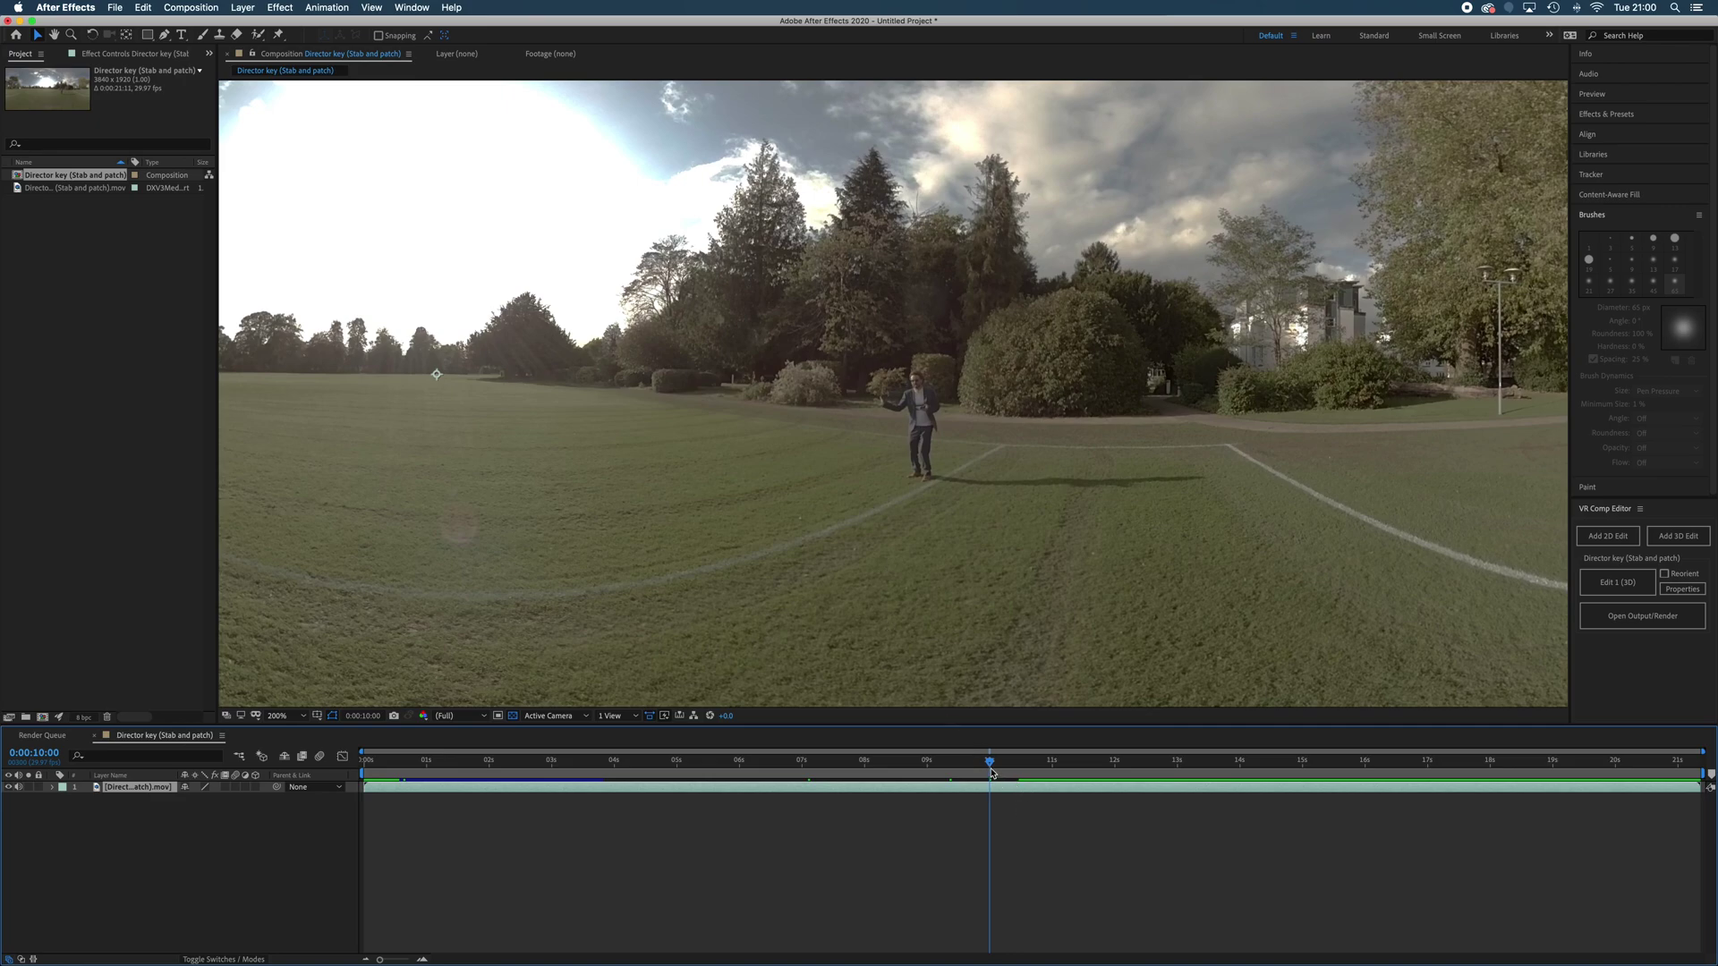
# Start the work area near 7 seconds, preview from 0:00:10:06, then return to 0:00:10:06.
pyautogui.moveTo(989, 762); pyautogui.dragTo(1002, 763)
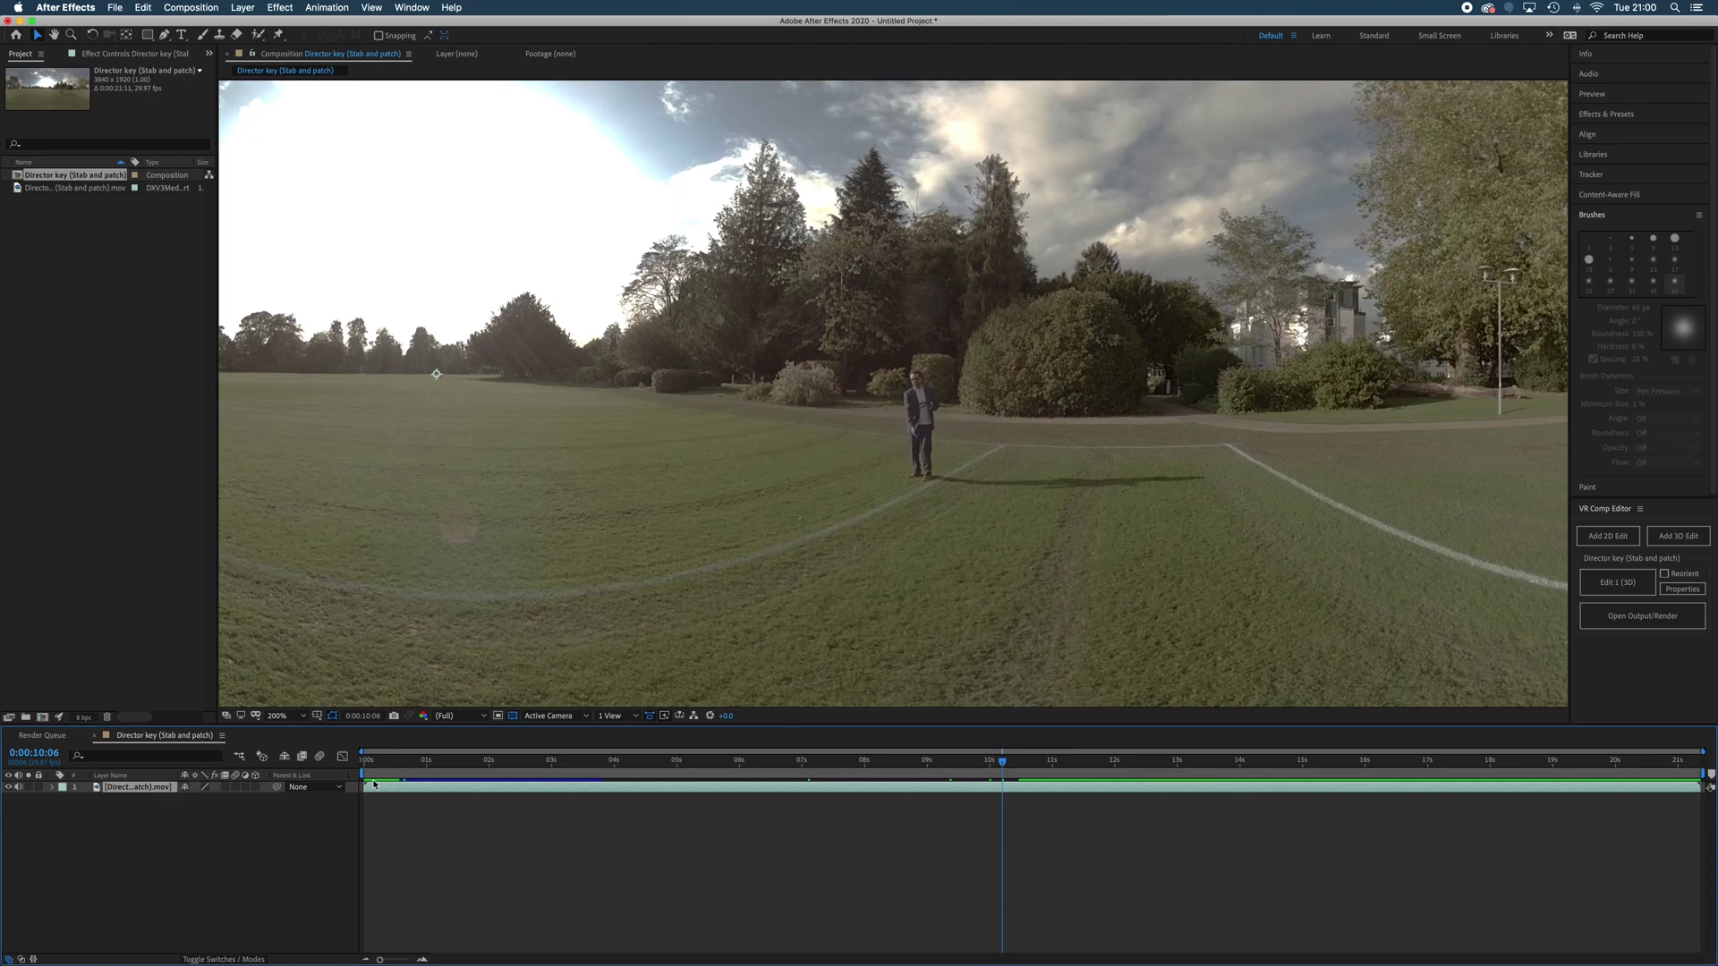
pyautogui.moveTo(366, 786); pyautogui.dragTo(996, 814)
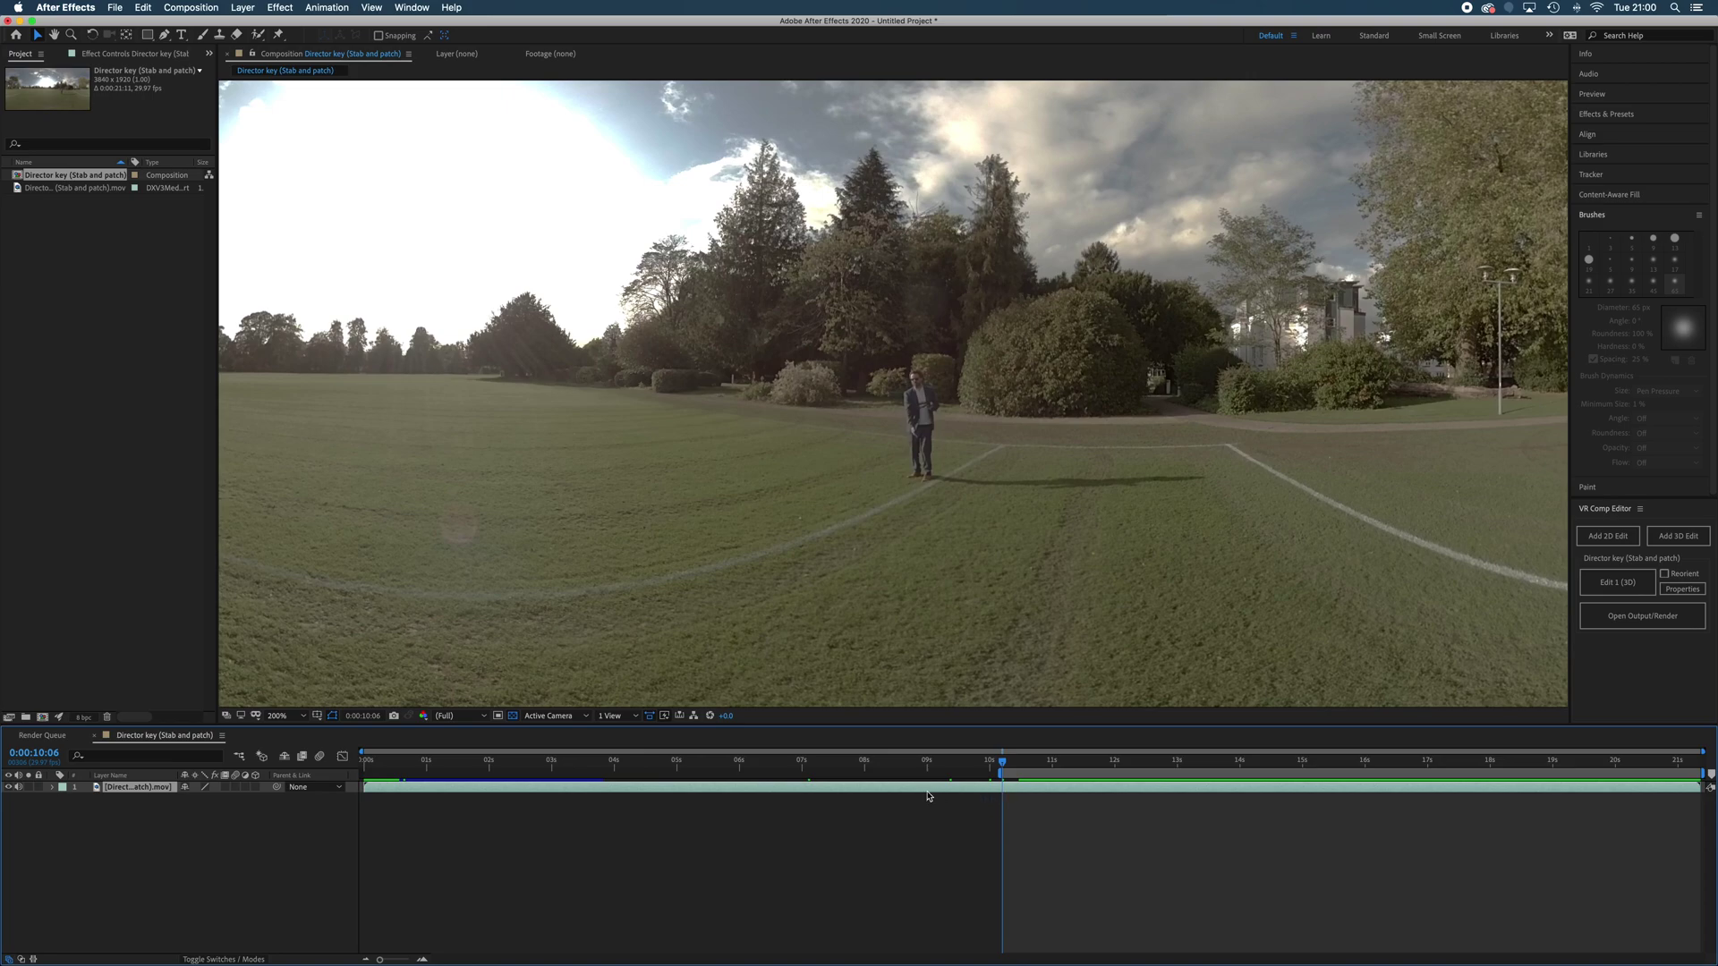
pyautogui.press('space')
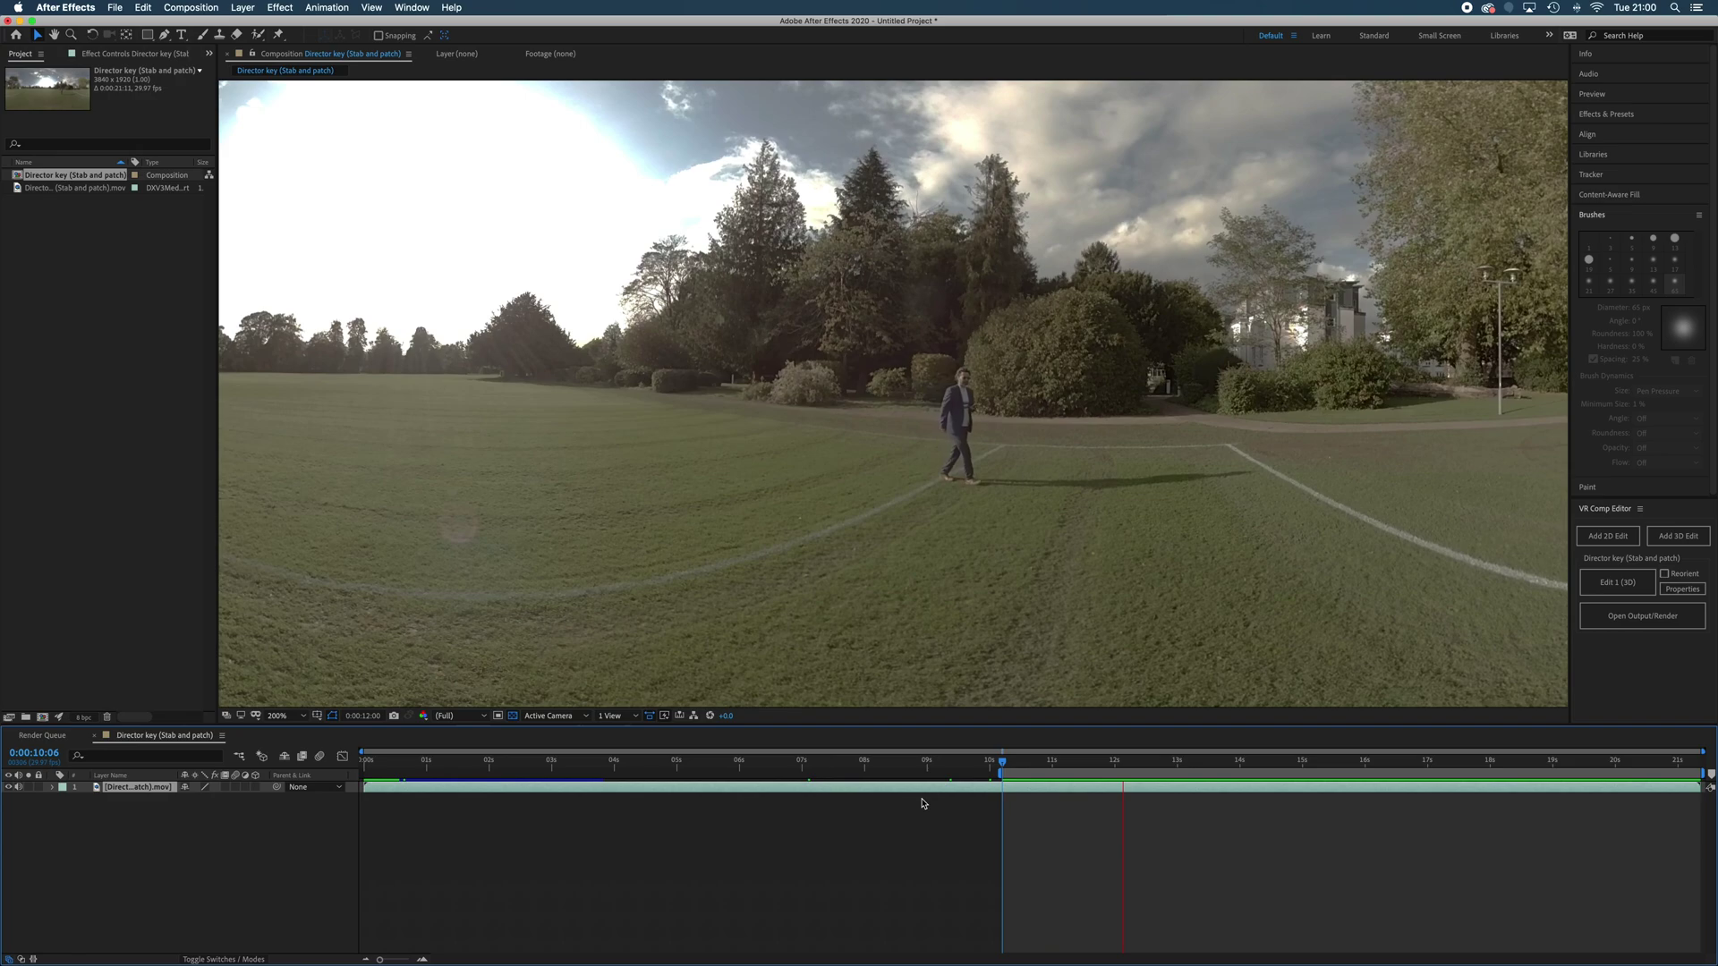
pyautogui.press('space')
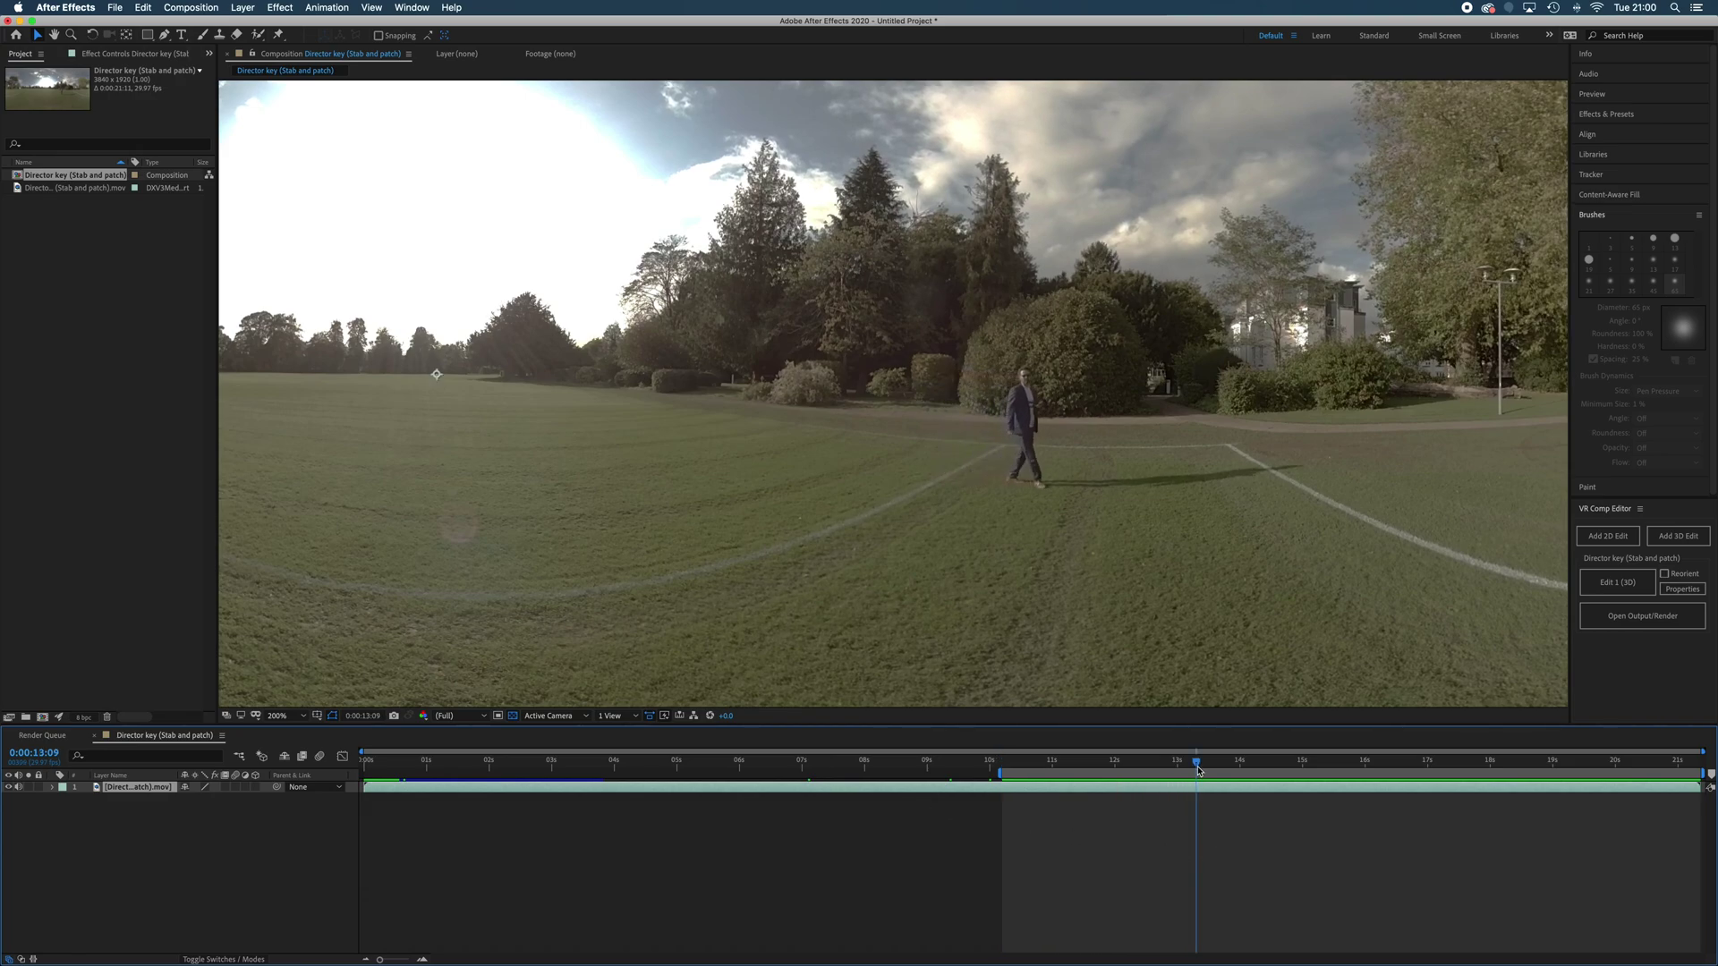
pyautogui.moveTo(1197, 767); pyautogui.dragTo(1003, 799)
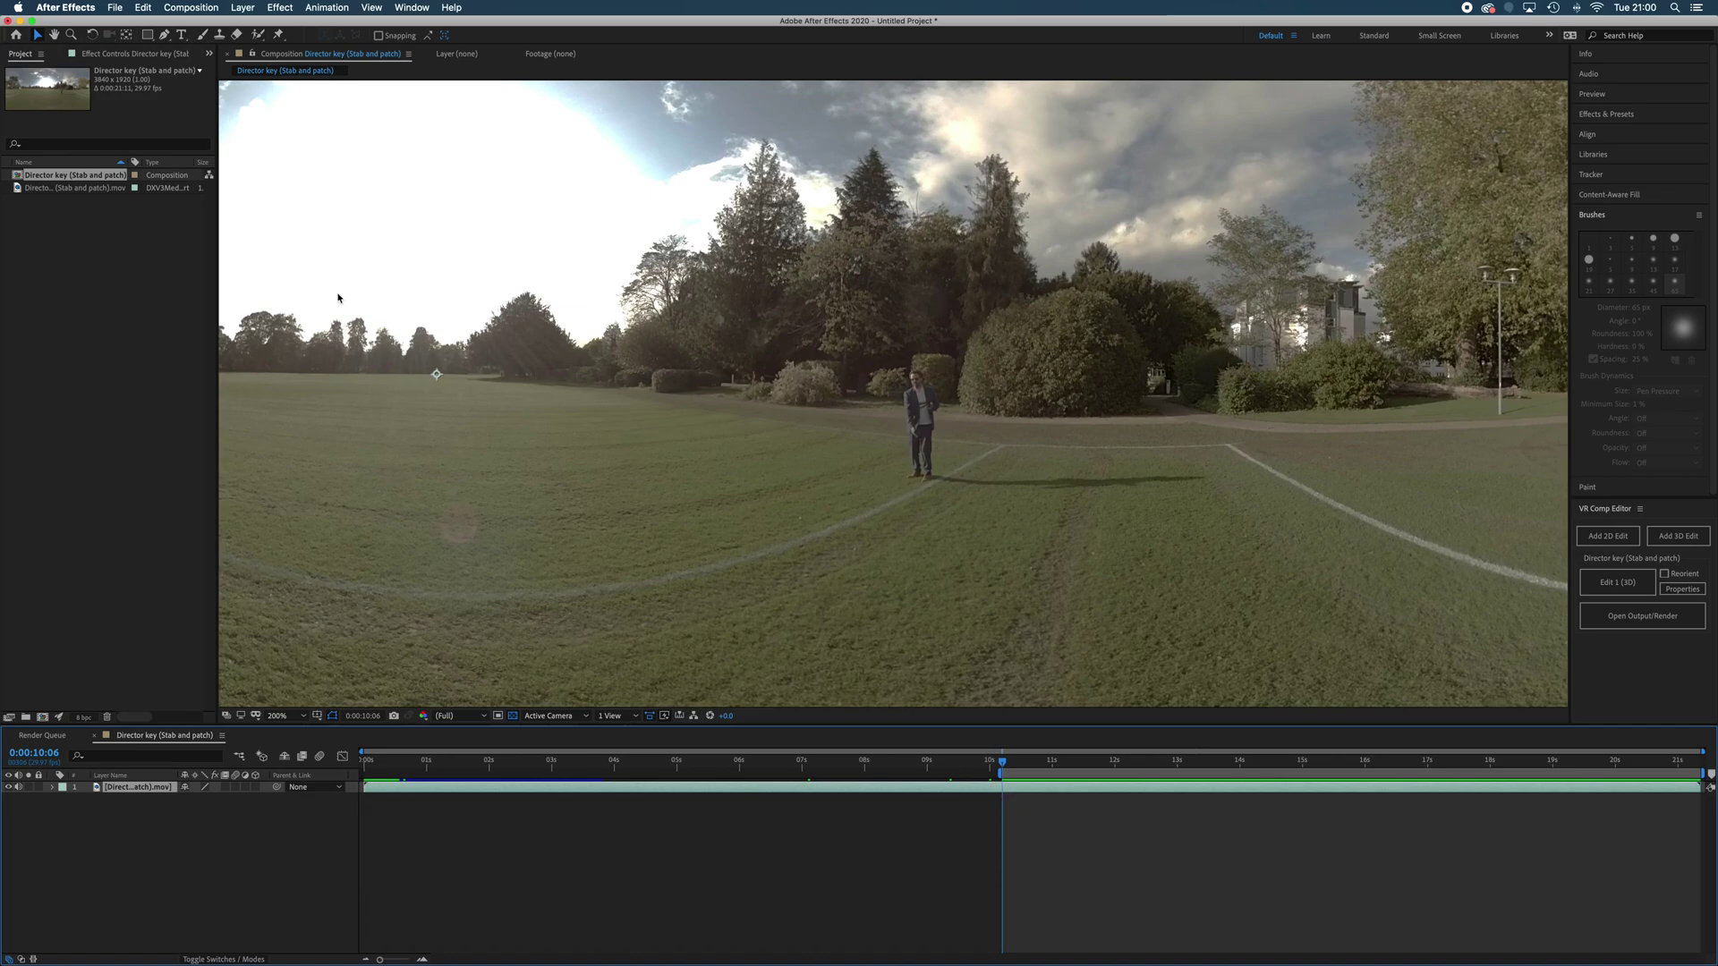
# Draw a closed seven-point L-shaped Pen mask around the director and his shadow on the grass.
pyautogui.click(166, 37)
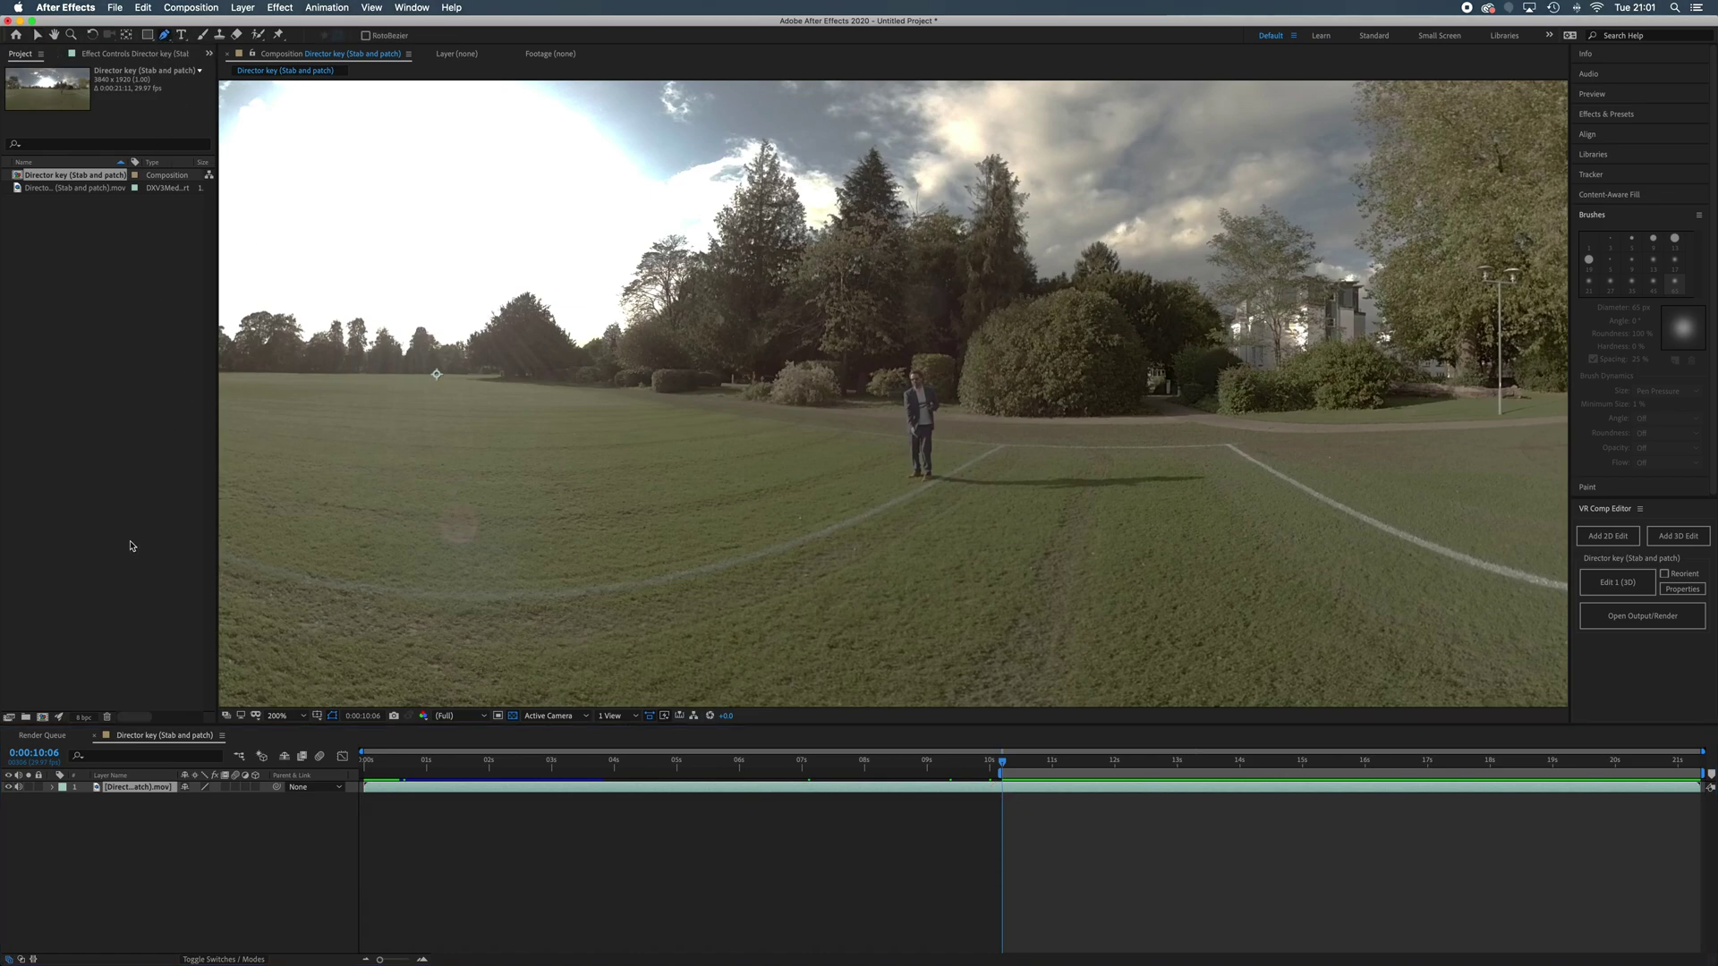
pyautogui.click(881, 501)
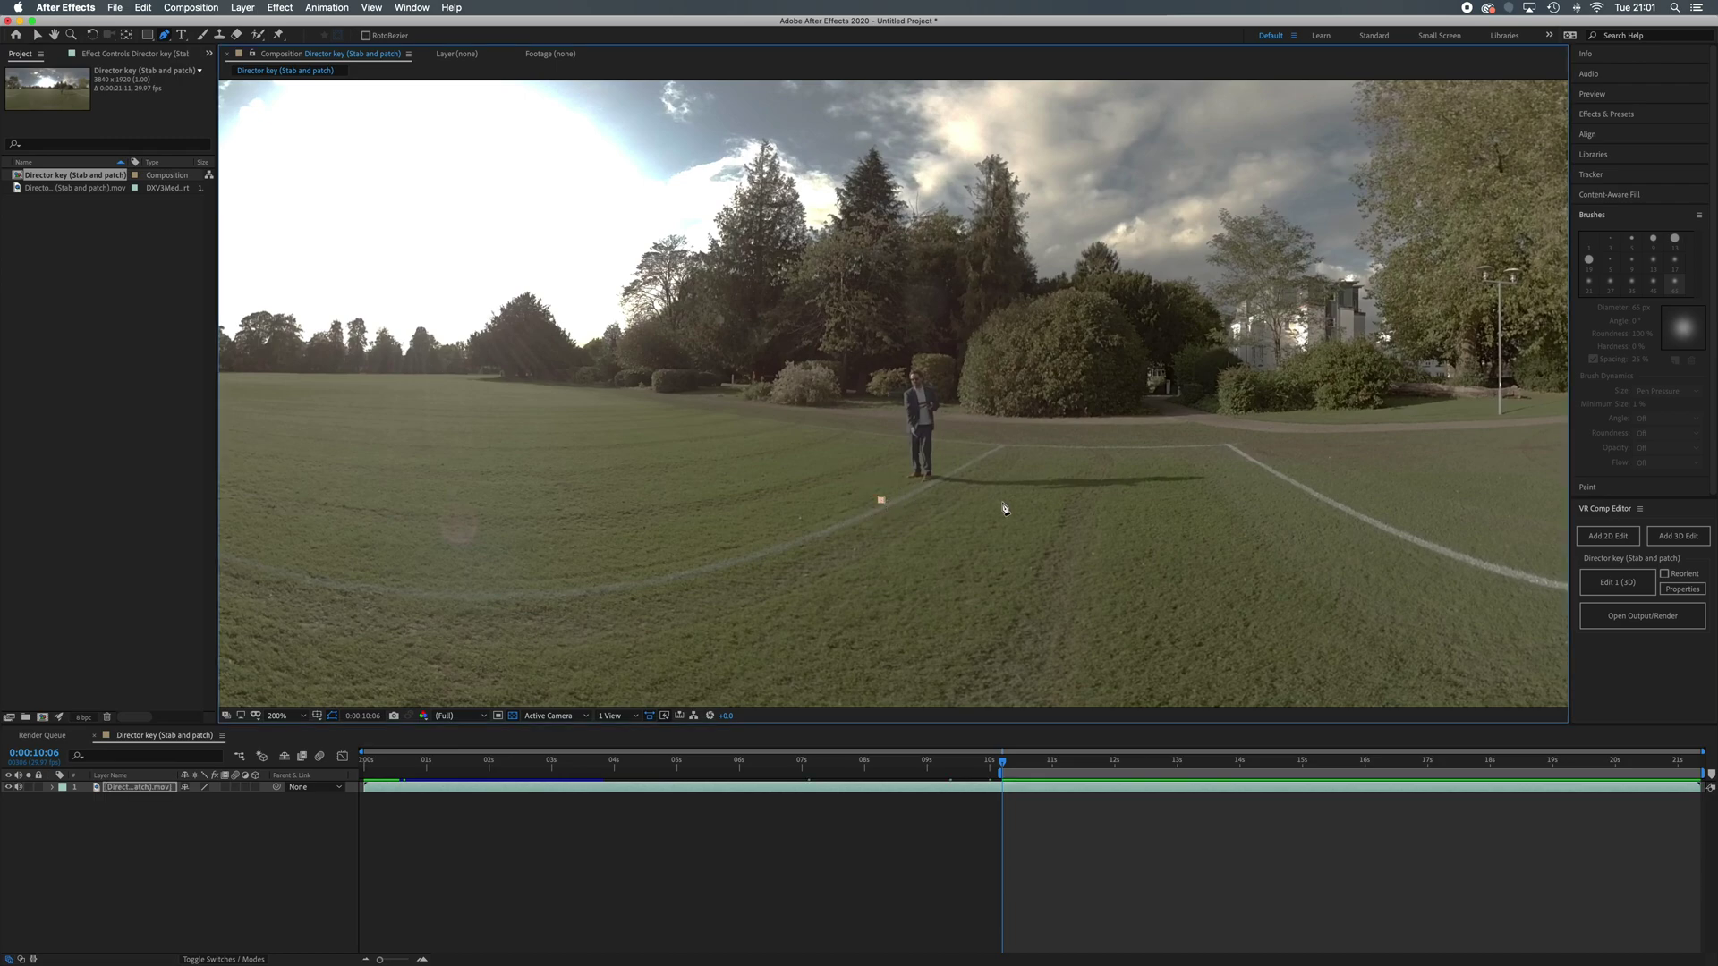
pyautogui.click(1260, 504)
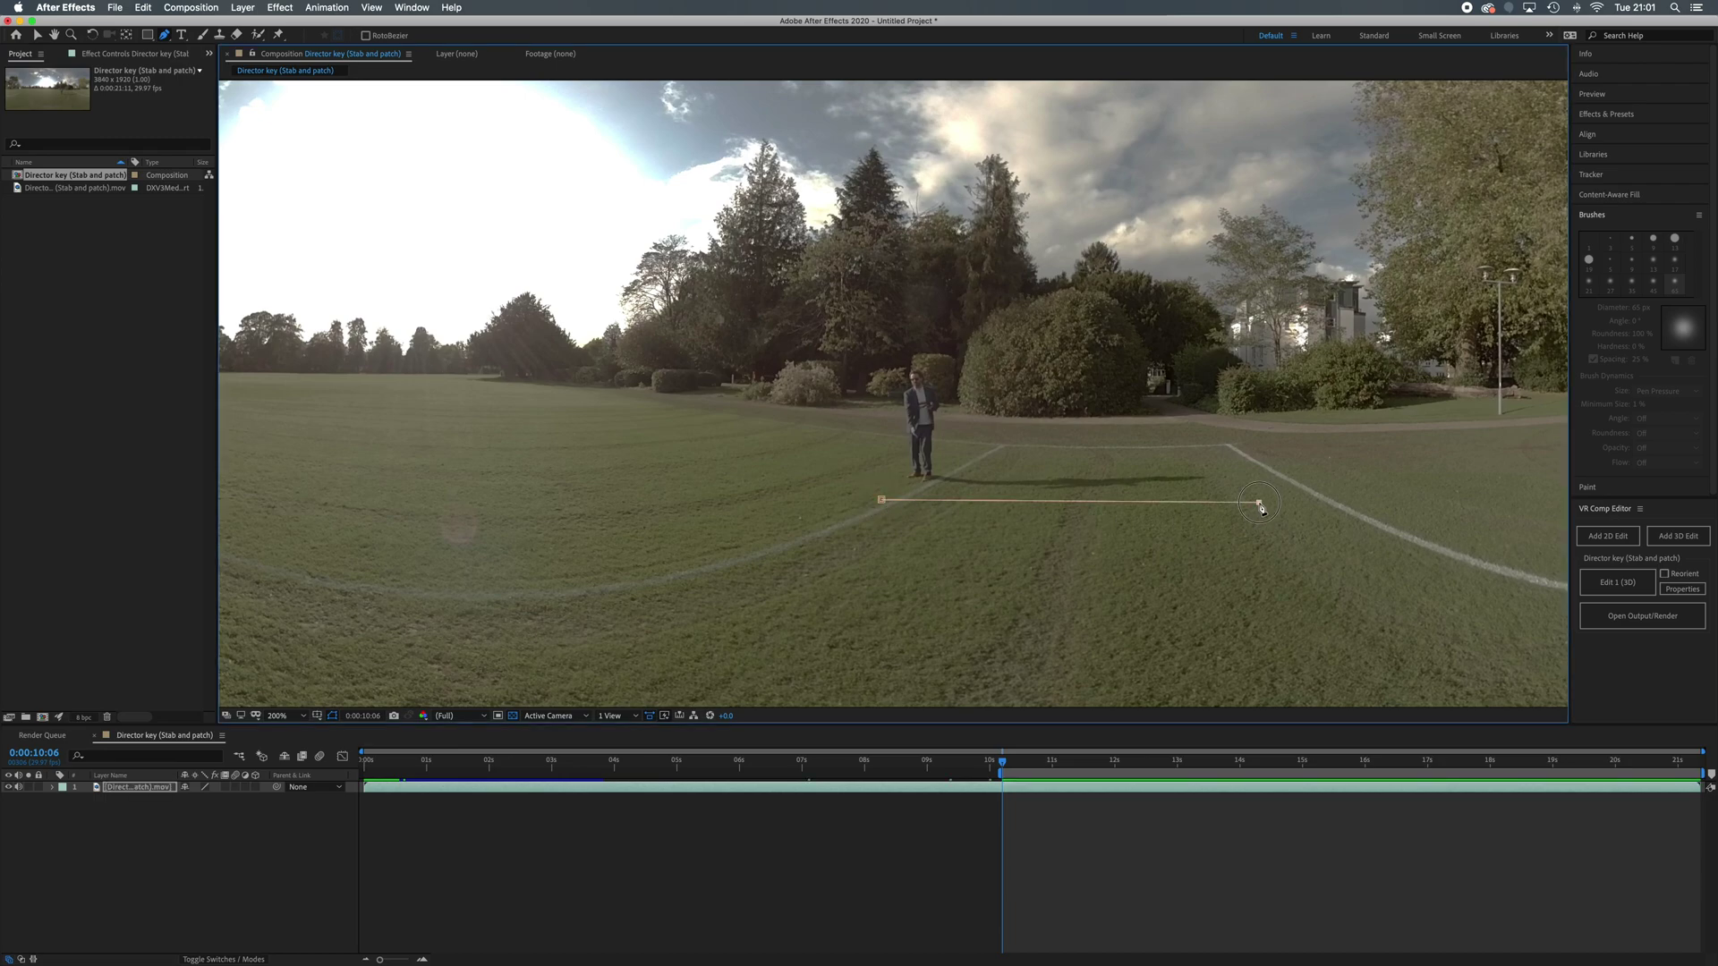
pyautogui.click(1238, 452)
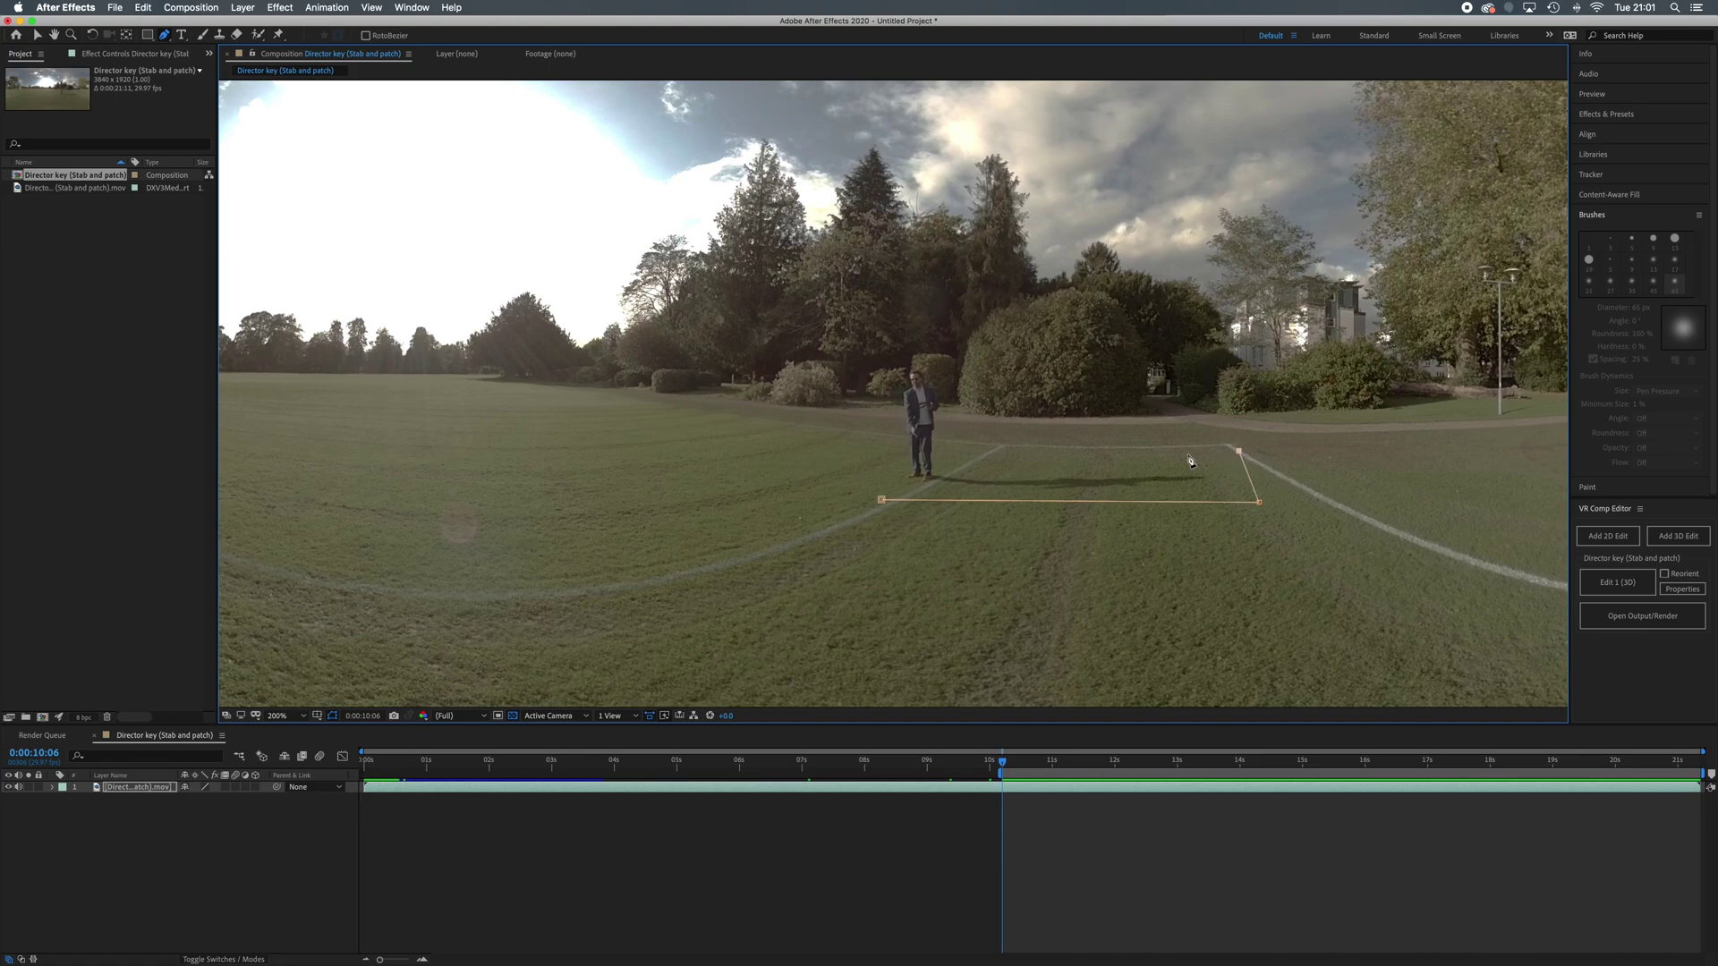
pyautogui.click(976, 458)
pyautogui.click(958, 346)
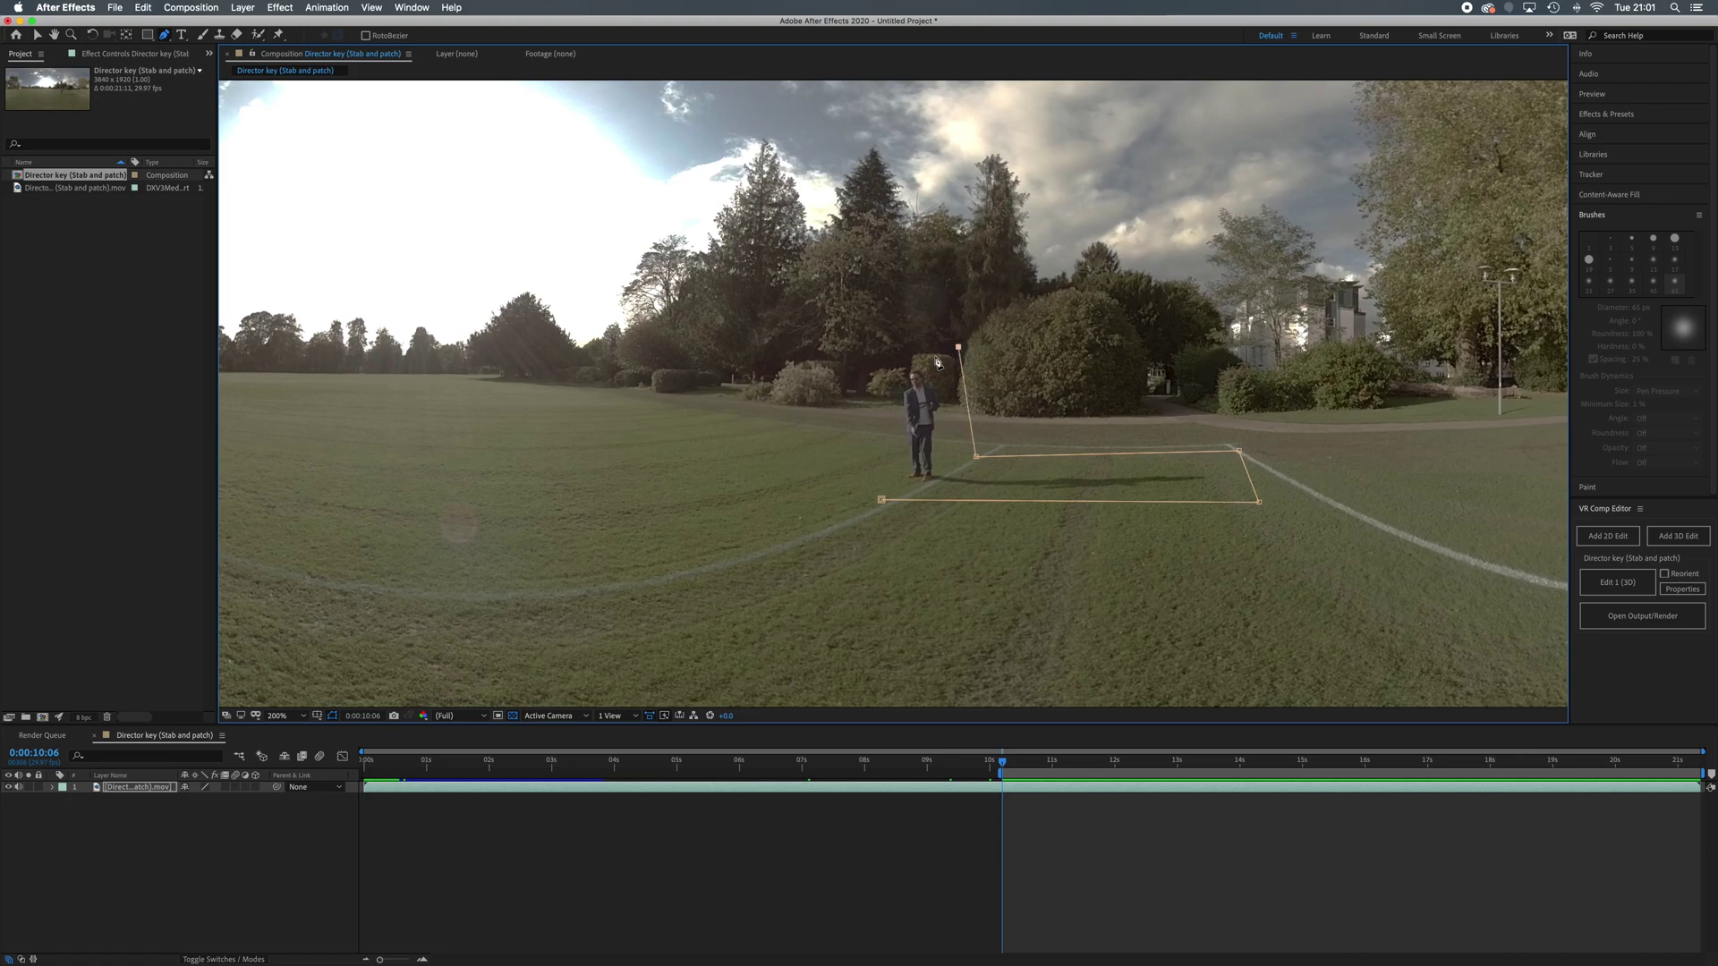
pyautogui.click(864, 348)
pyautogui.click(863, 481)
pyautogui.click(881, 501)
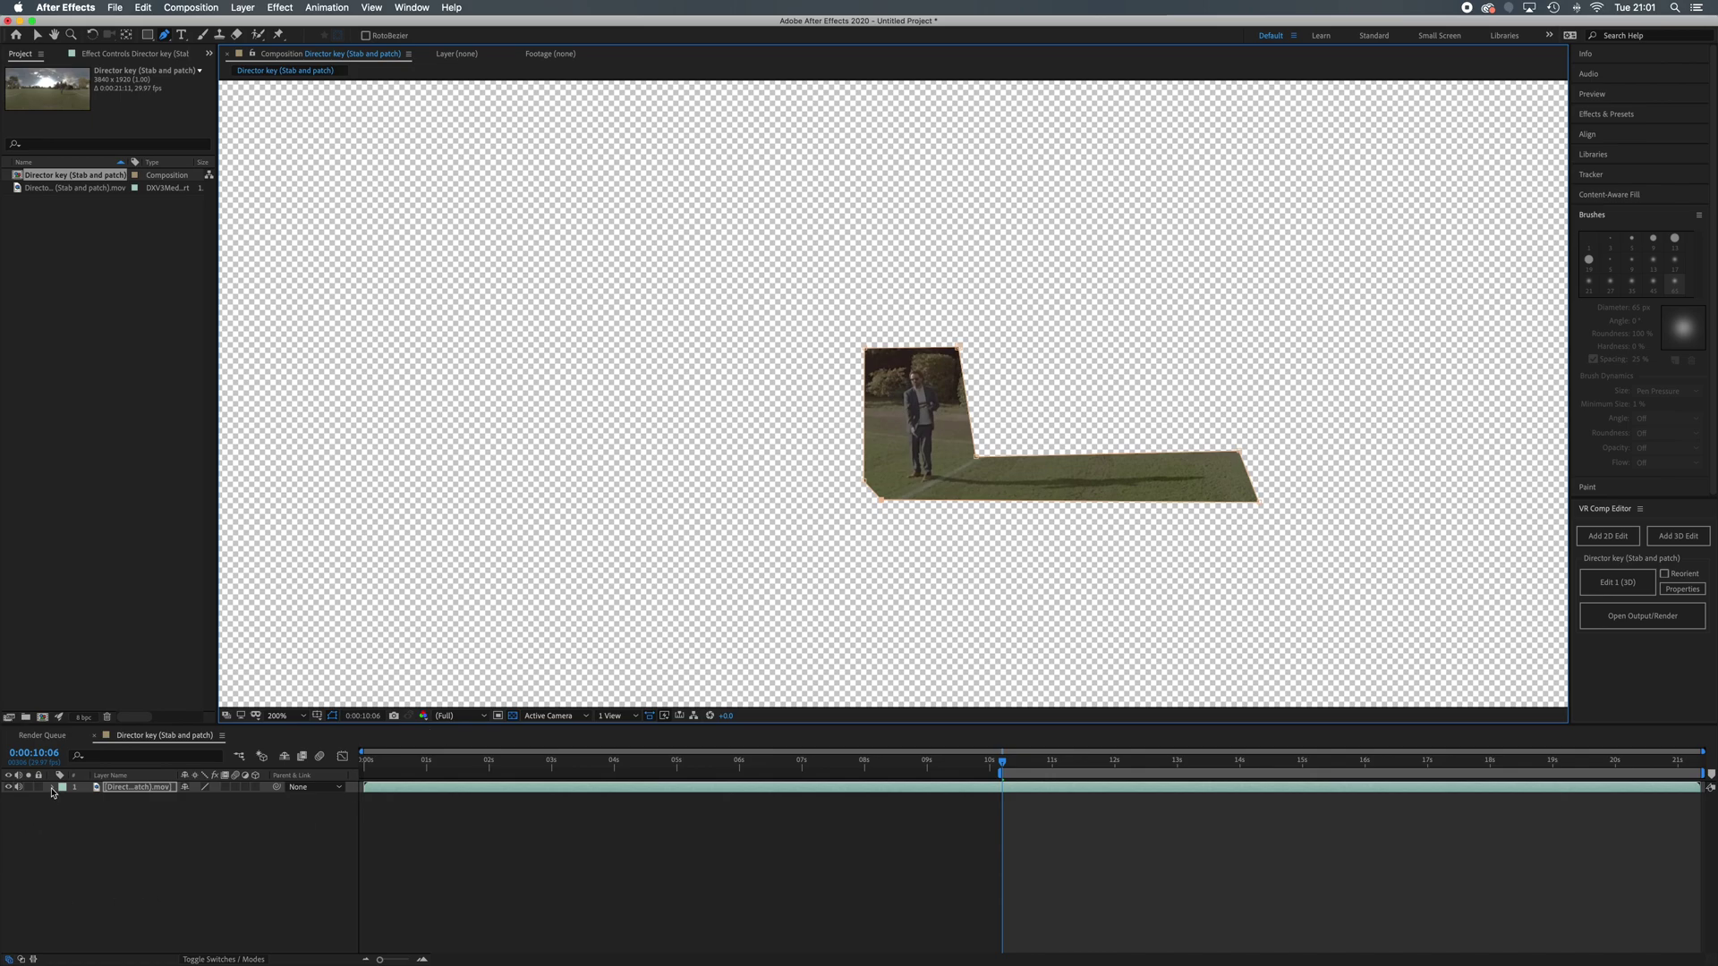
# Change Mask 1's mode from Add to Subtract and enable Mask Path keyframing.
pyautogui.click(52, 787)
pyautogui.click(64, 800)
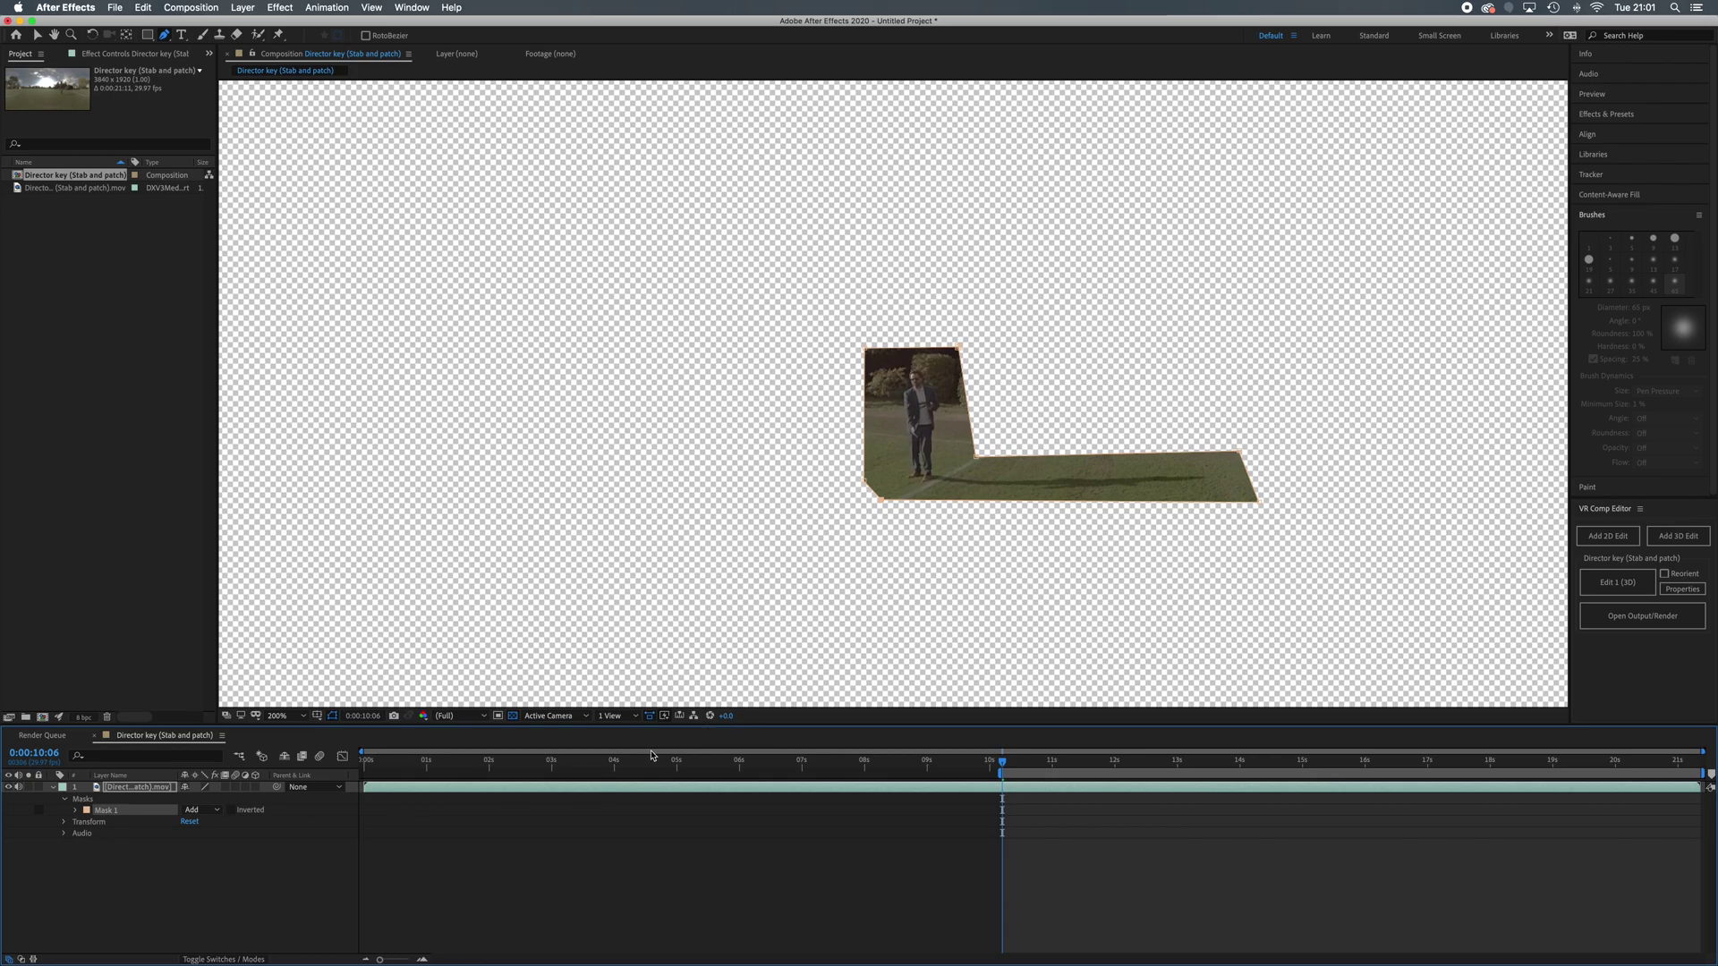
pyautogui.click(216, 810)
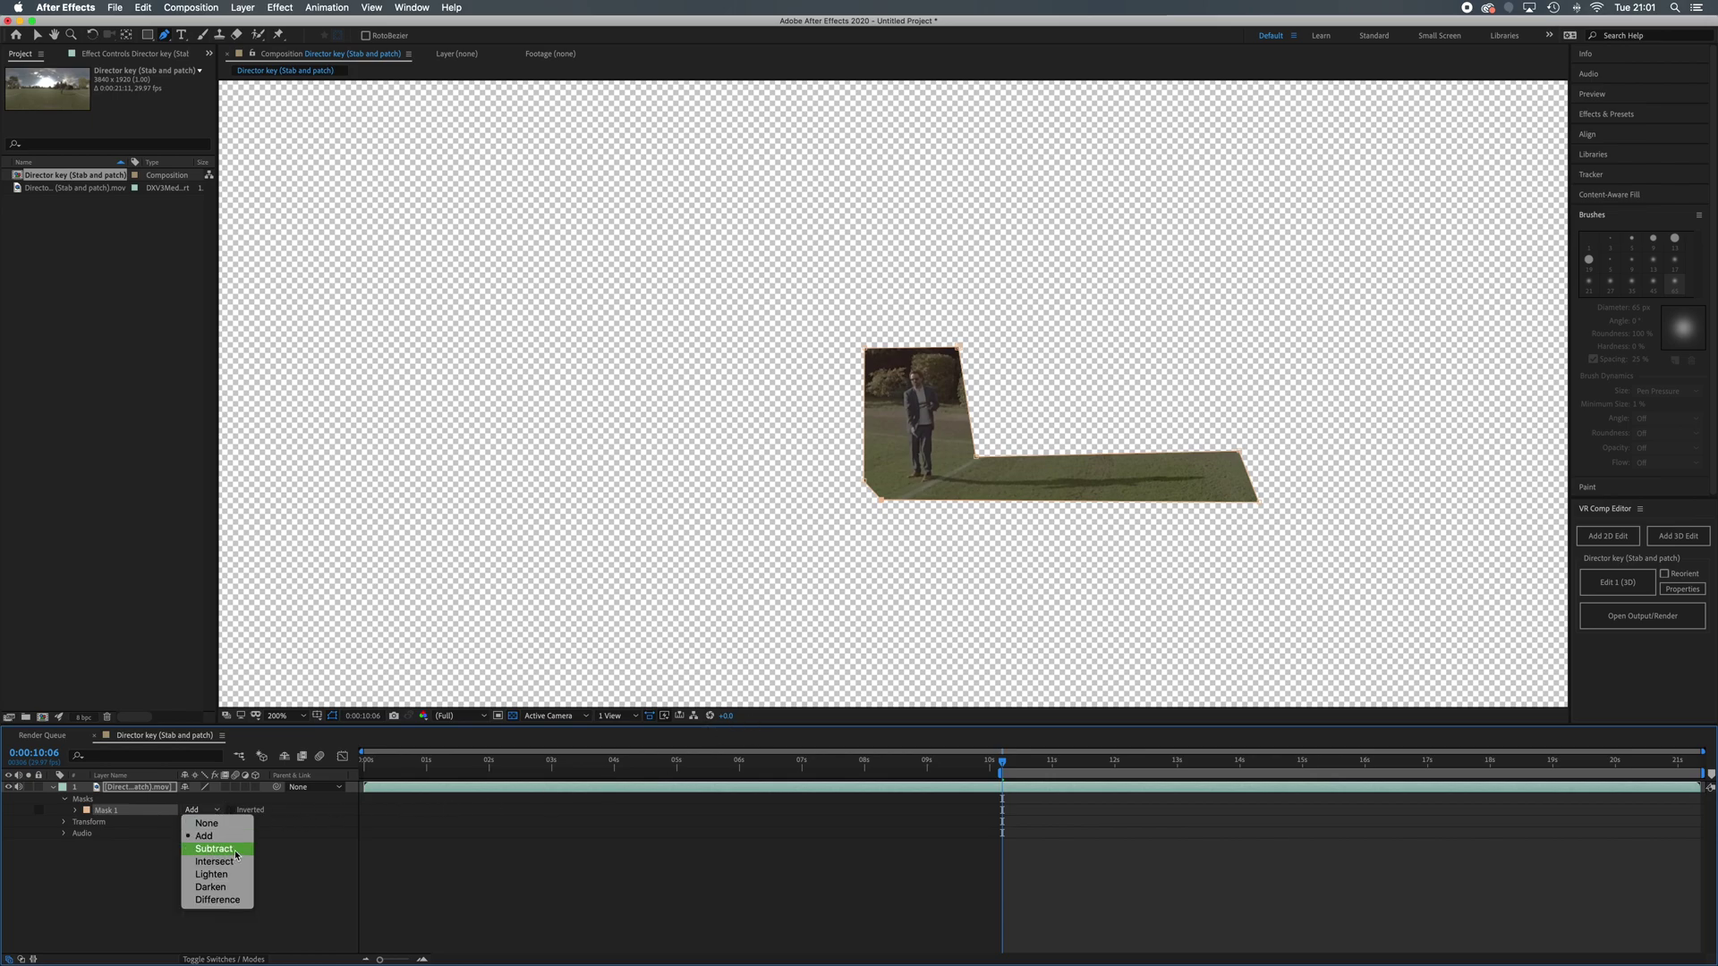
pyautogui.click(234, 850)
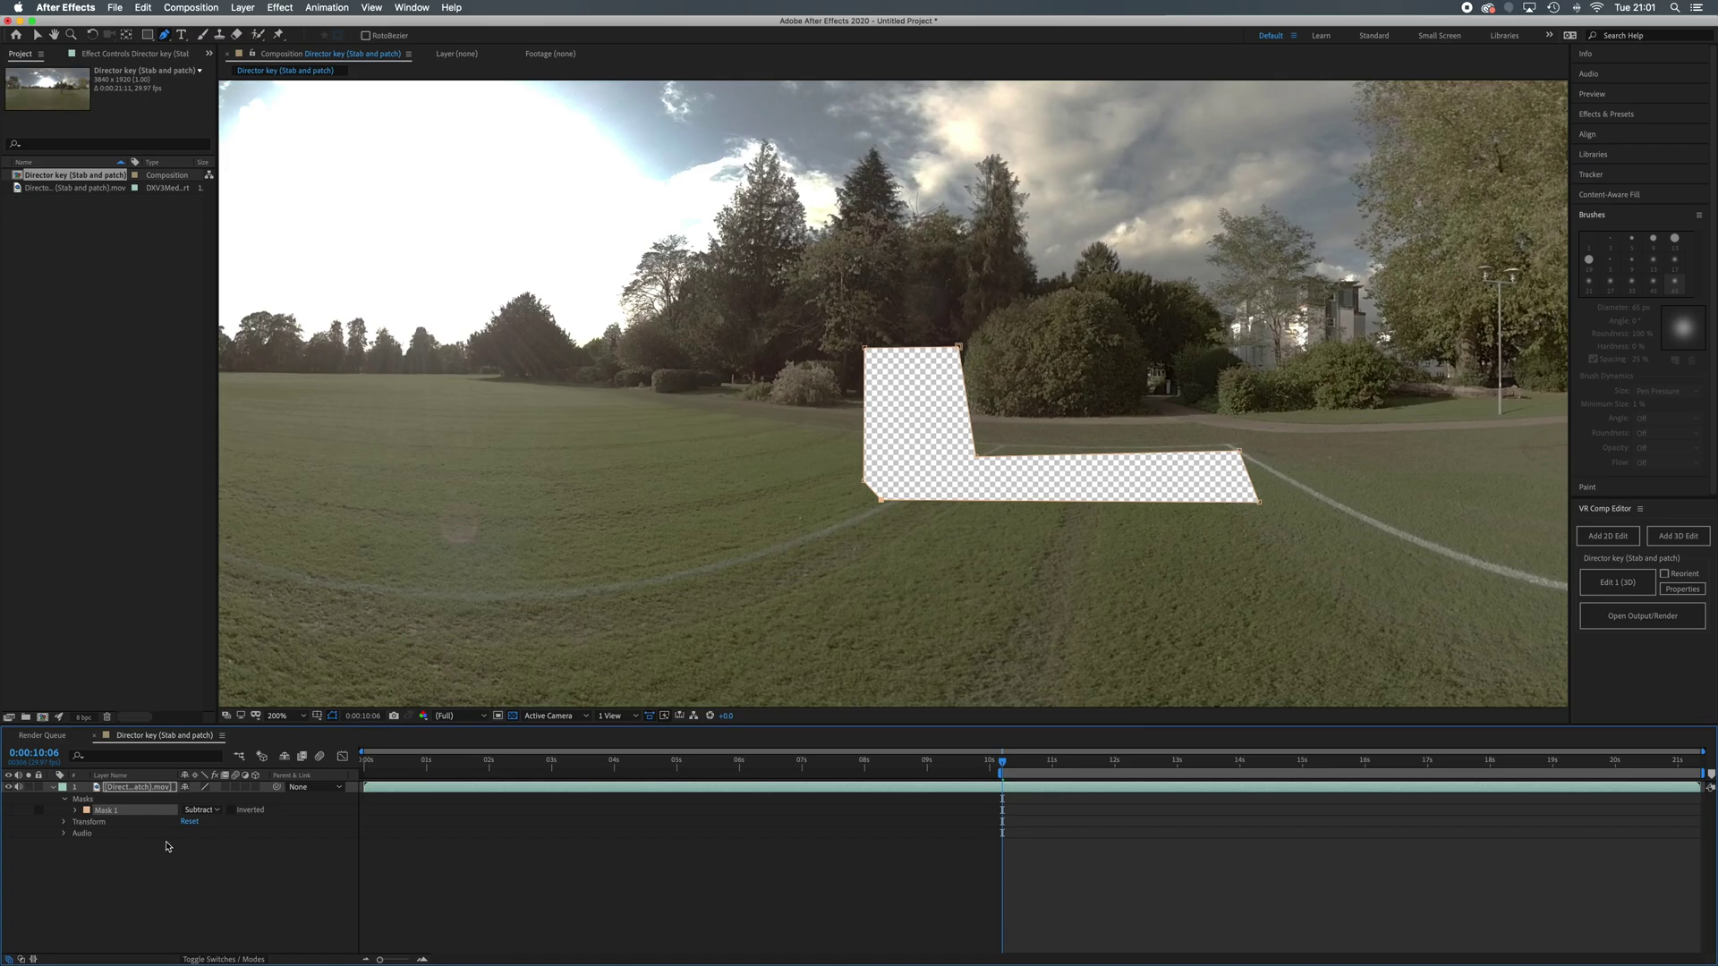
pyautogui.click(76, 810)
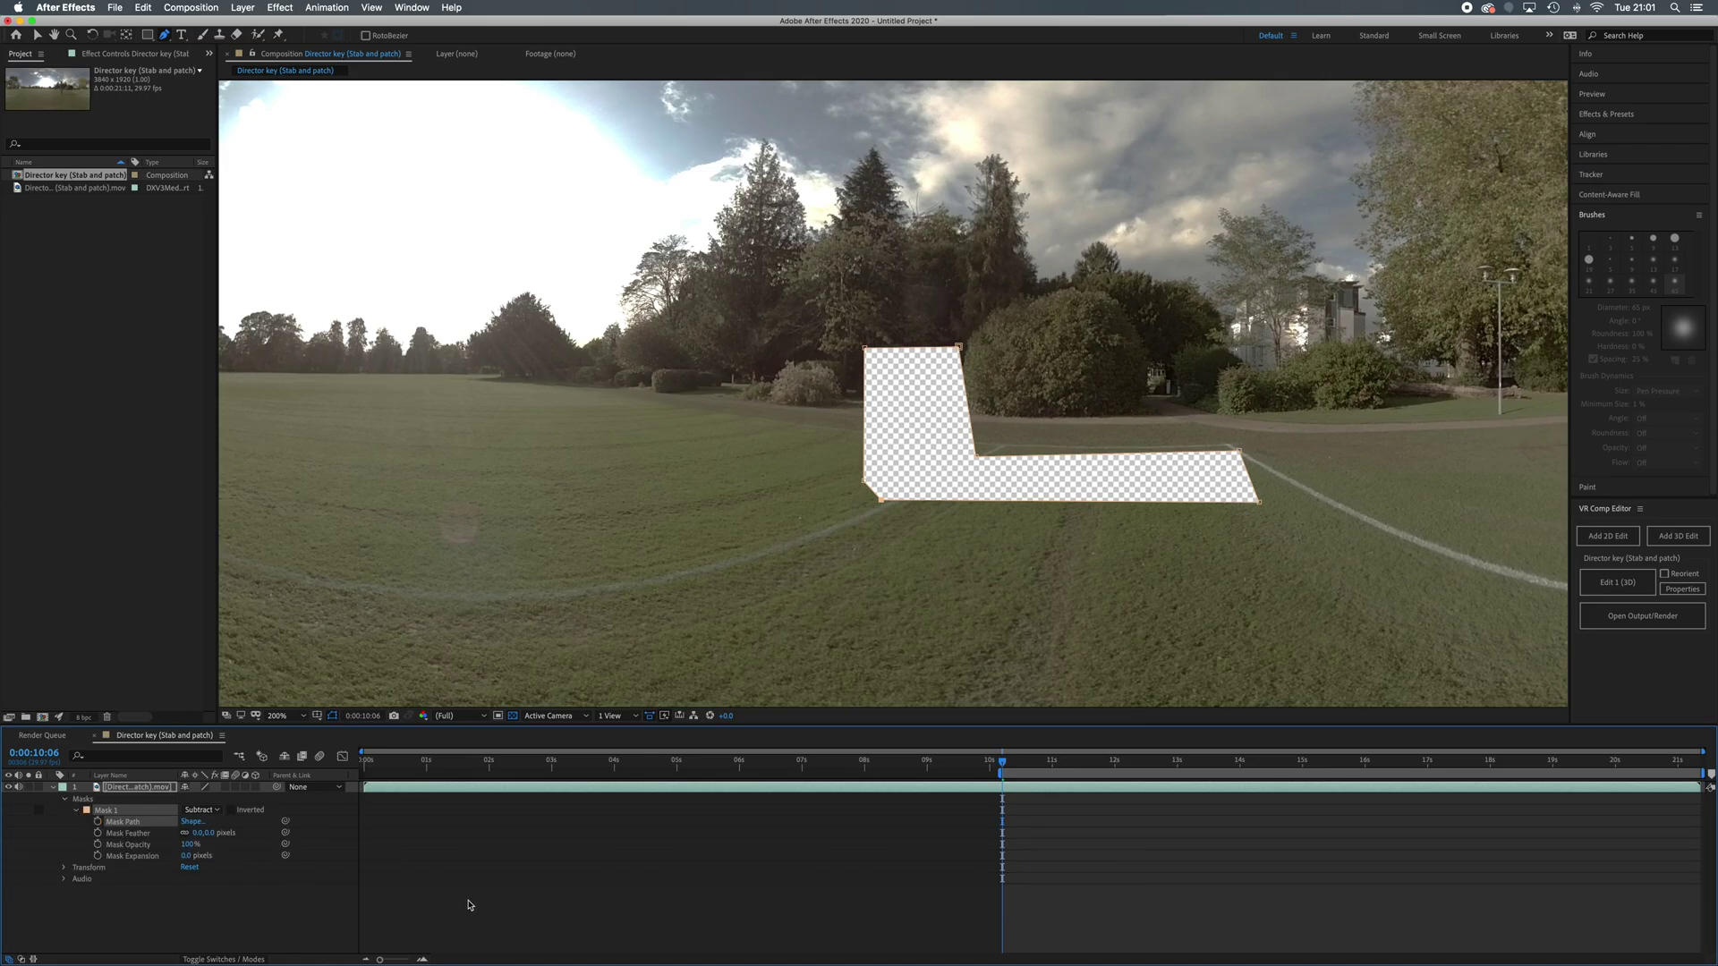
pyautogui.scroll(-2, 609, 579)
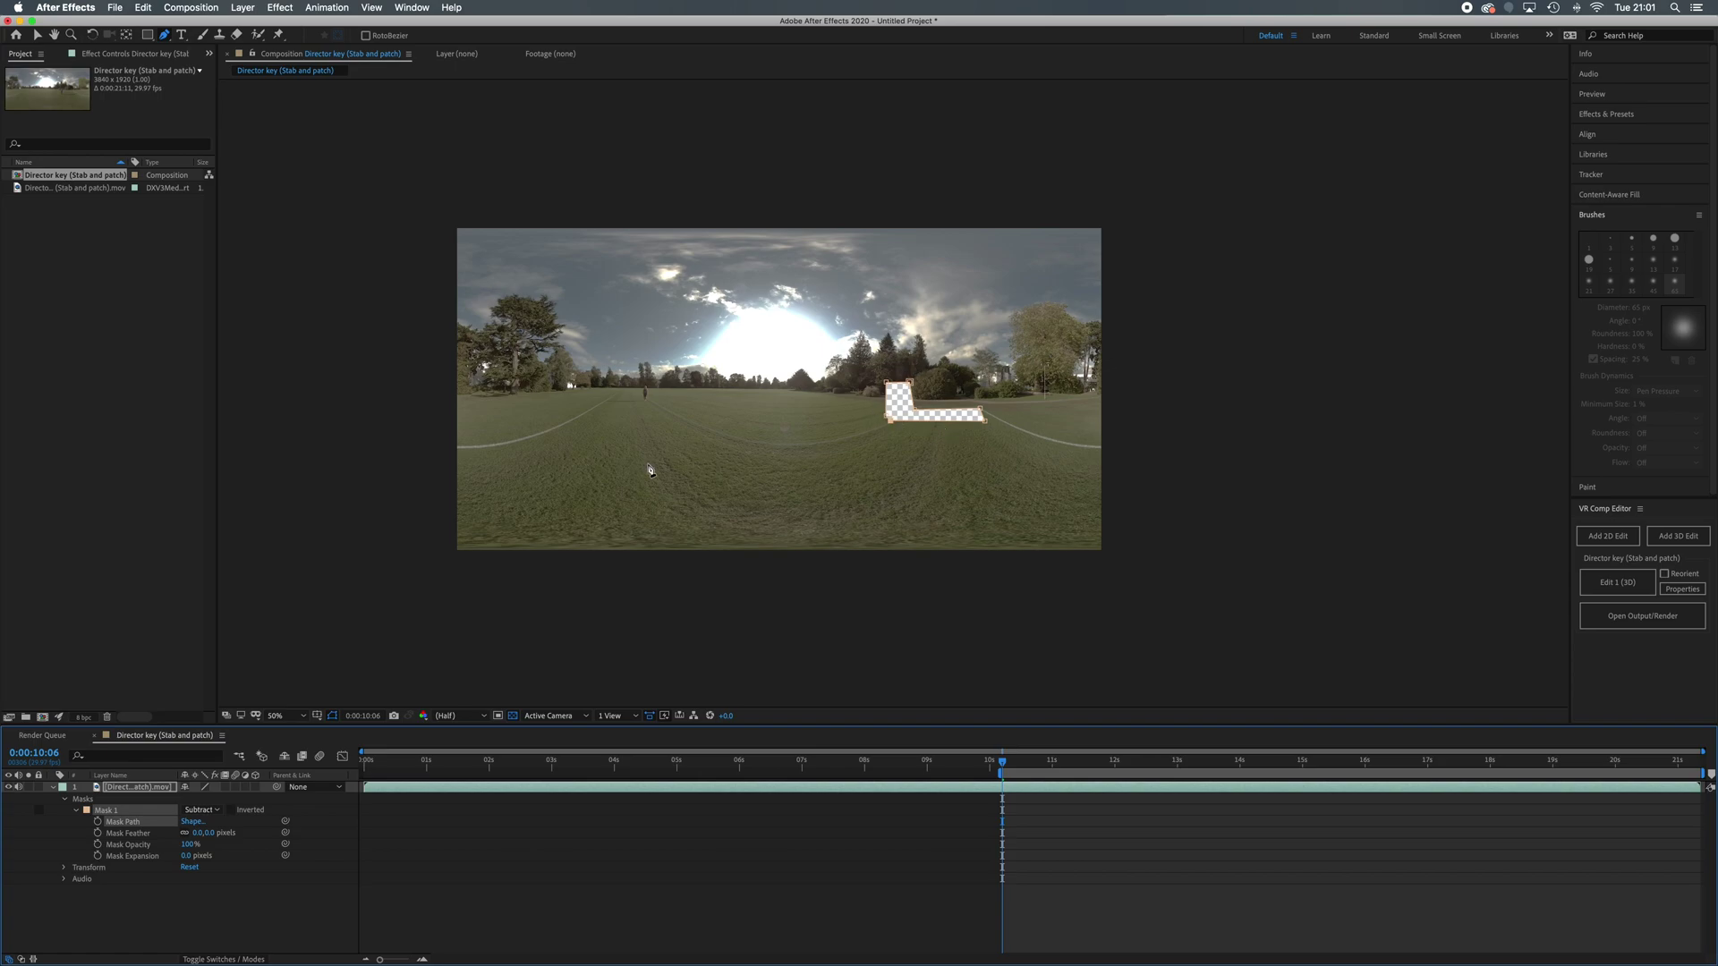
pyautogui.scroll(3, 651, 468)
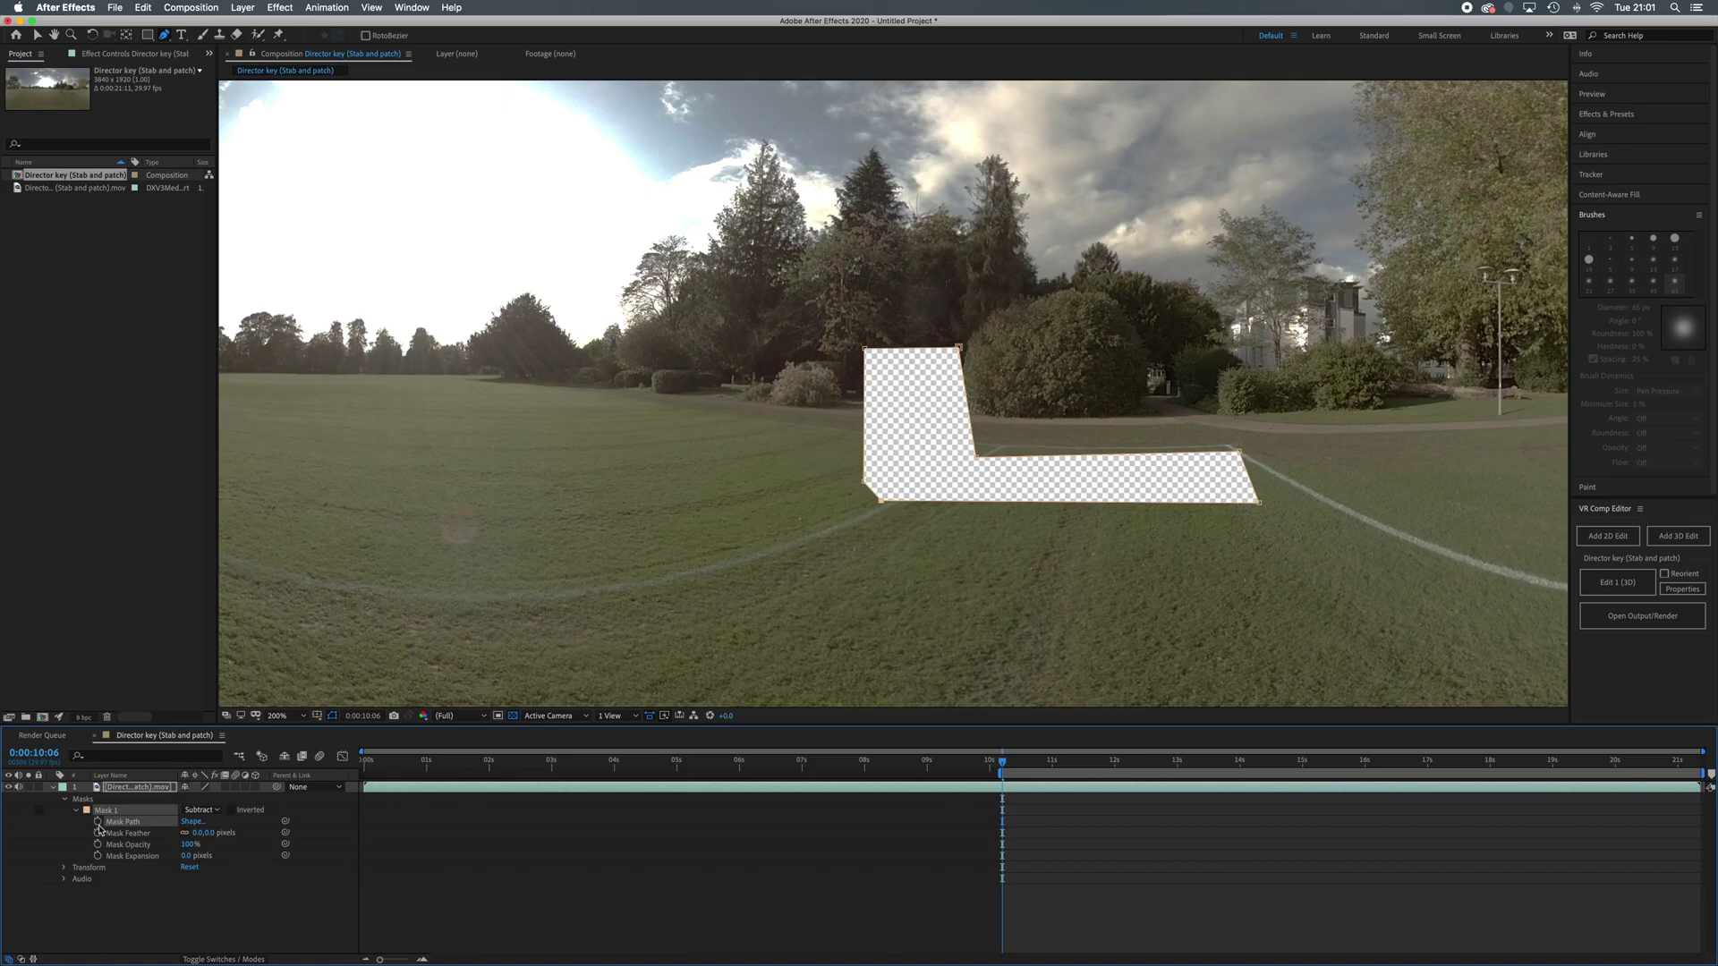
pyautogui.click(98, 821)
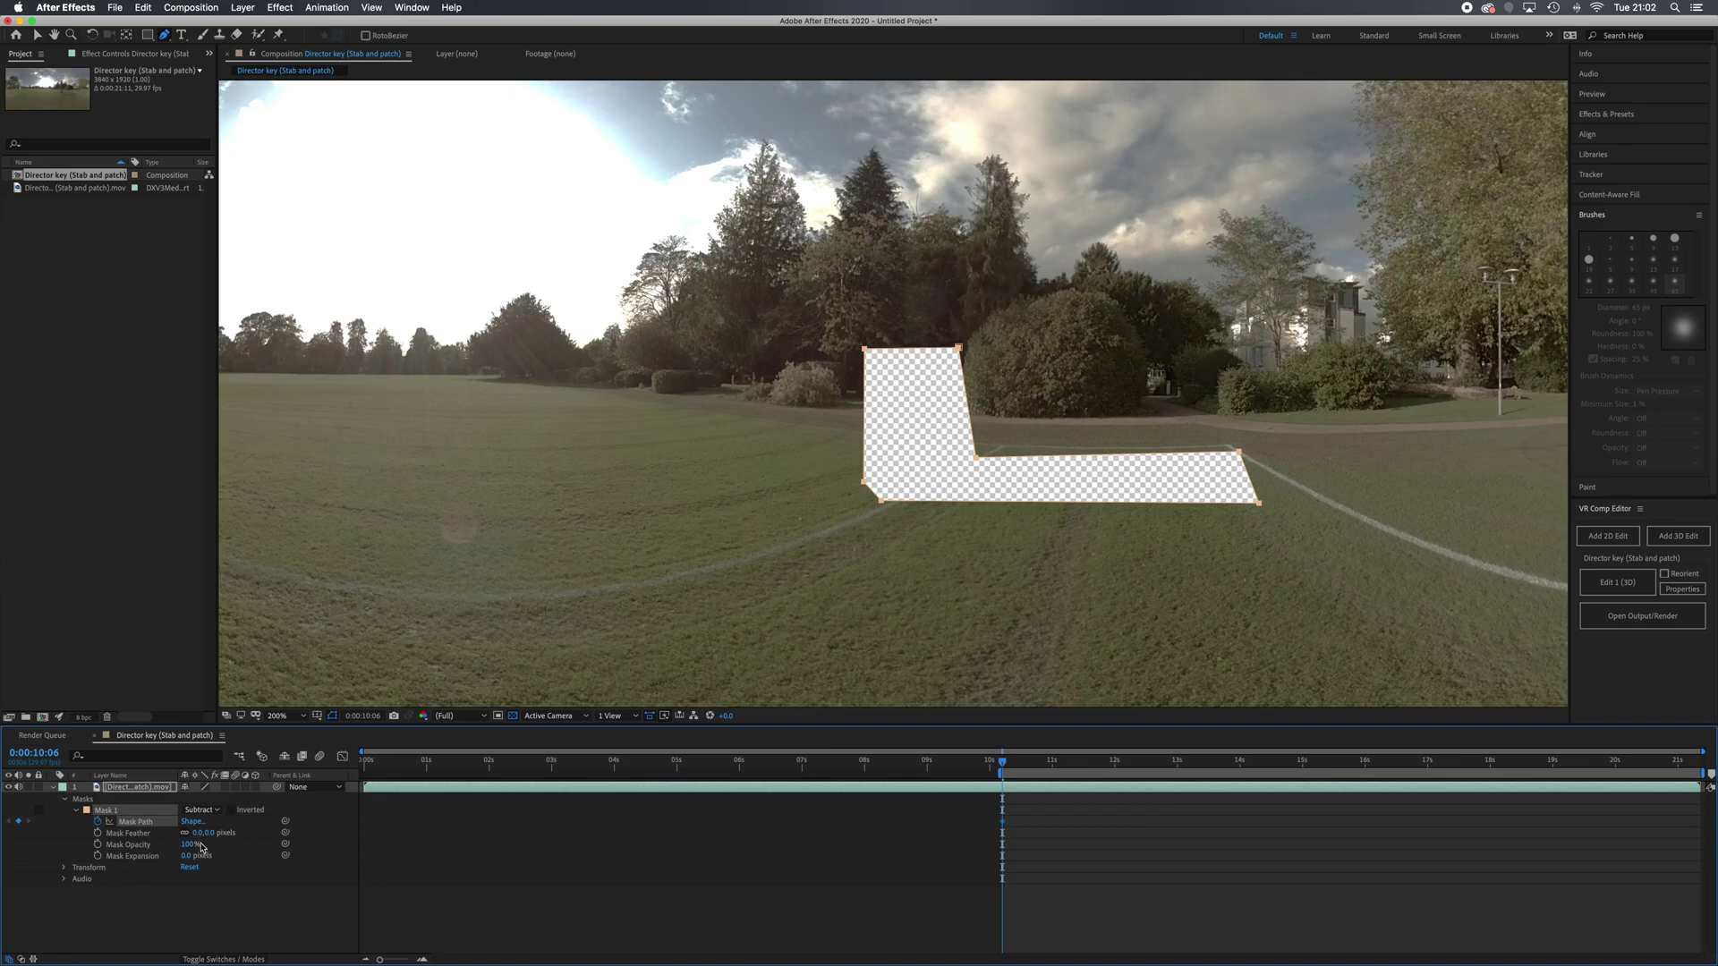
# Feather Mask 1 to 10.0 pixels and select its mask path.
pyautogui.moveTo(198, 833); pyautogui.dragTo(208, 836)
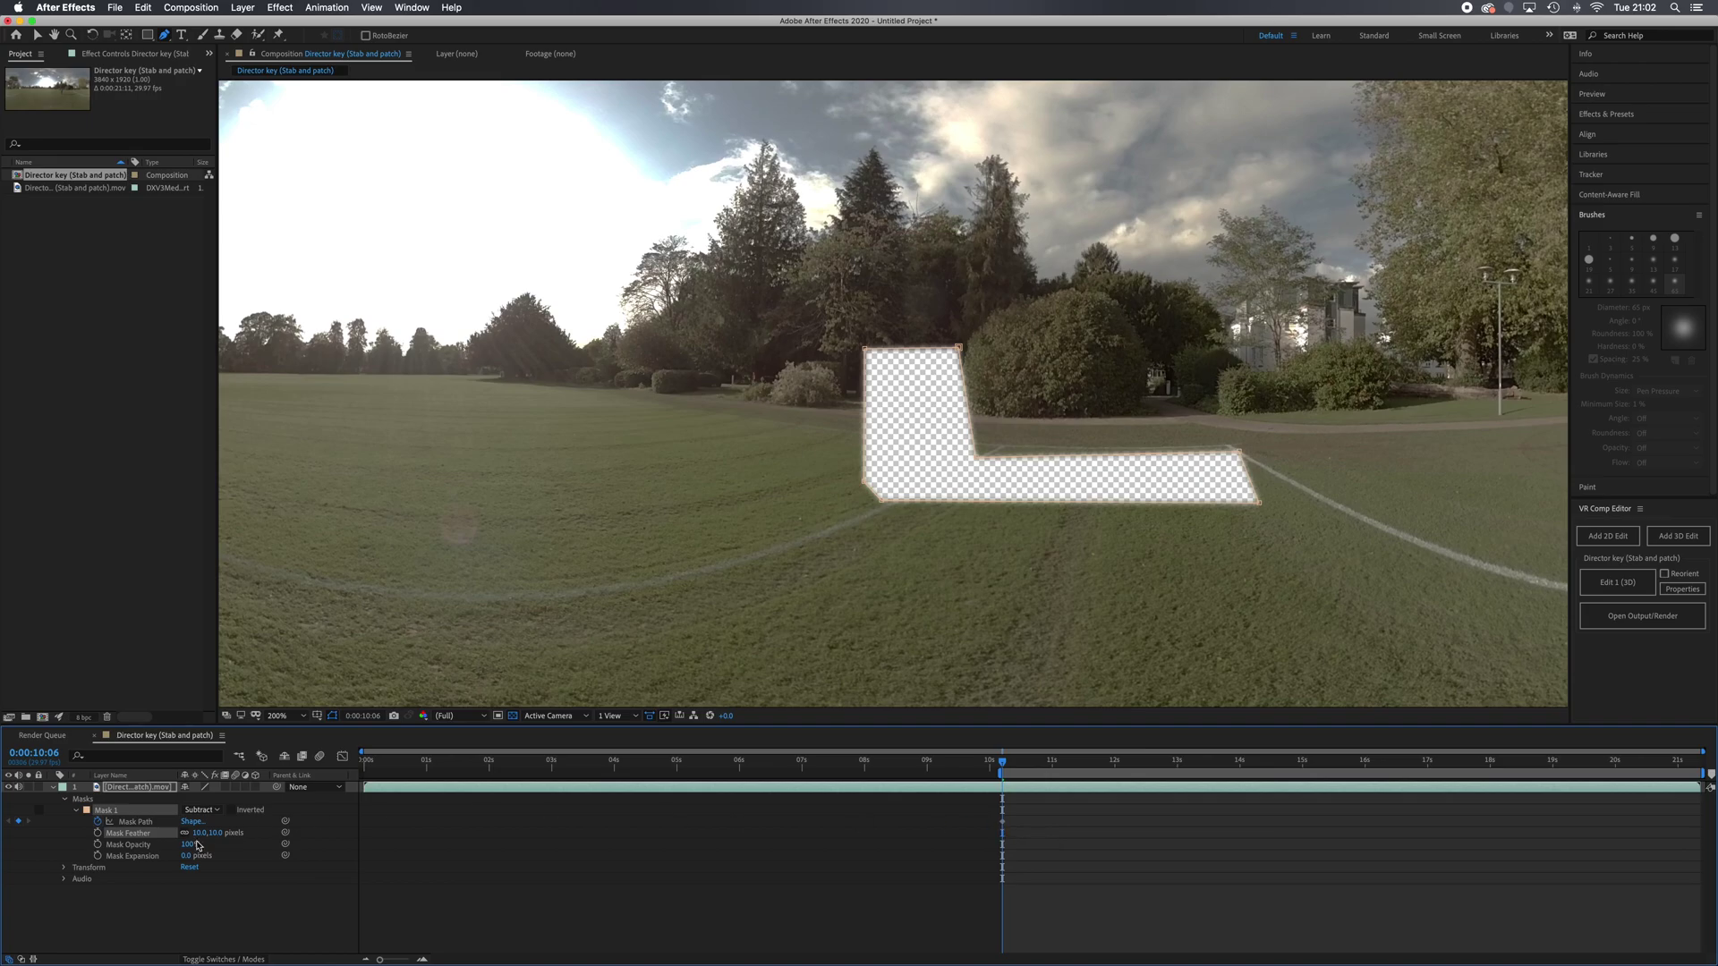
pyautogui.click(135, 822)
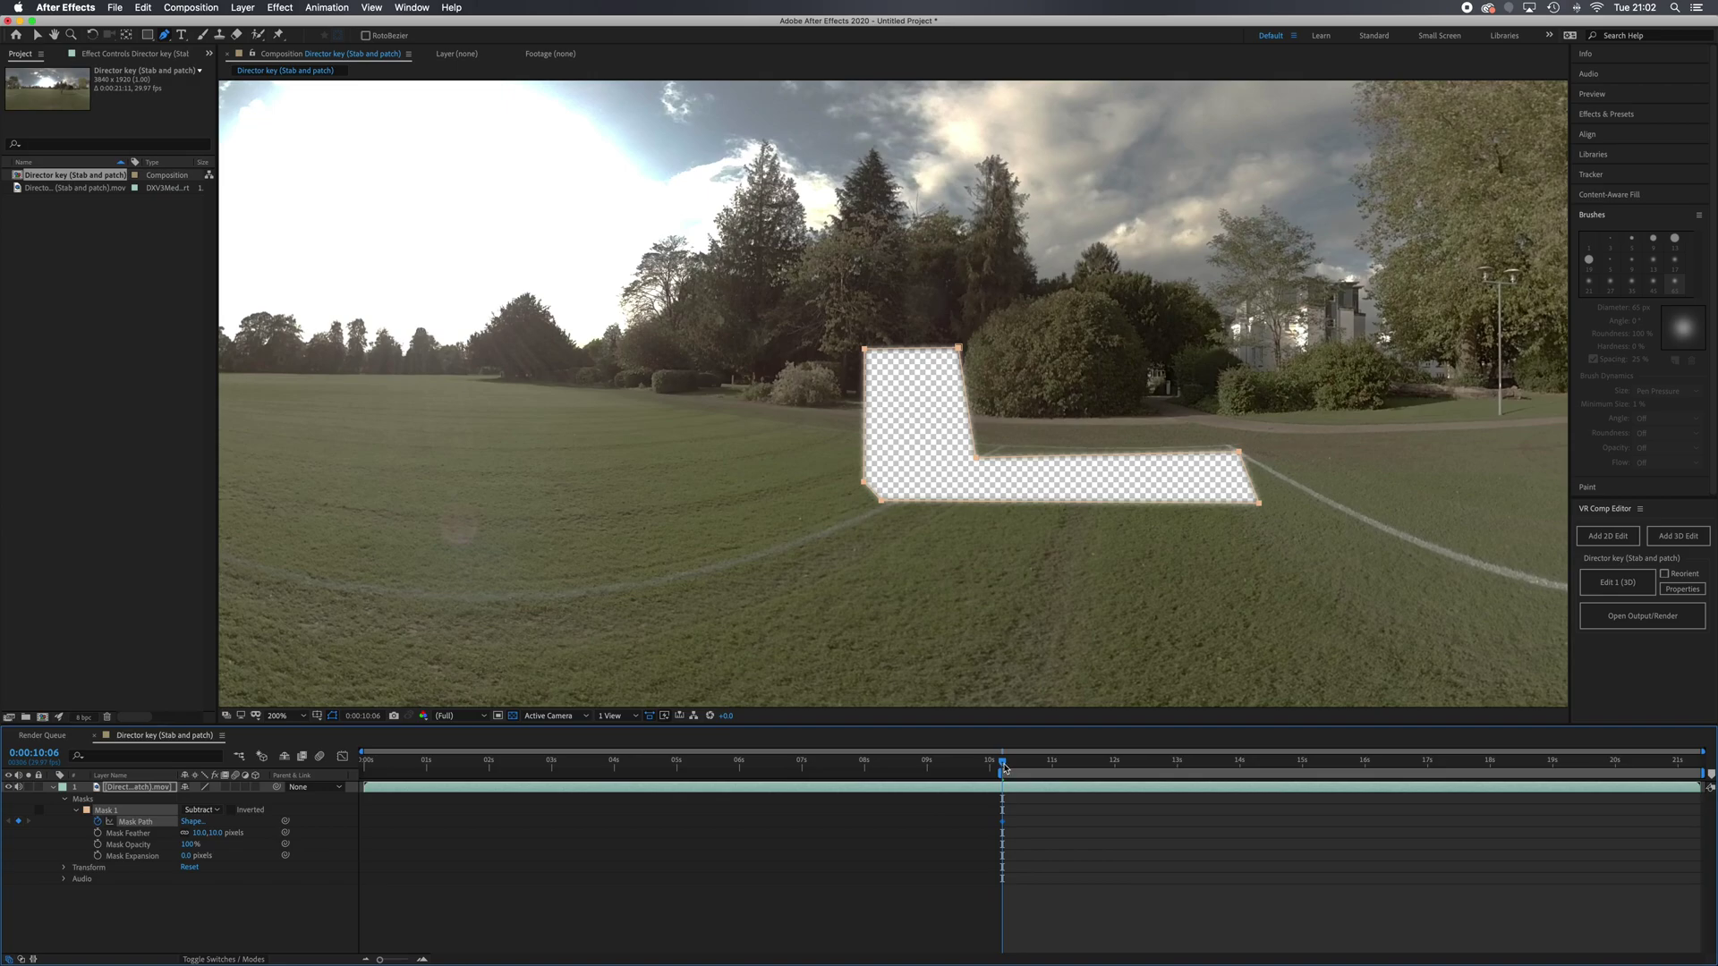
# Move toward 0:00:11:00 and nudge the mask right three times to follow the director.
pyautogui.moveTo(1003, 767); pyautogui.dragTo(1117, 779)
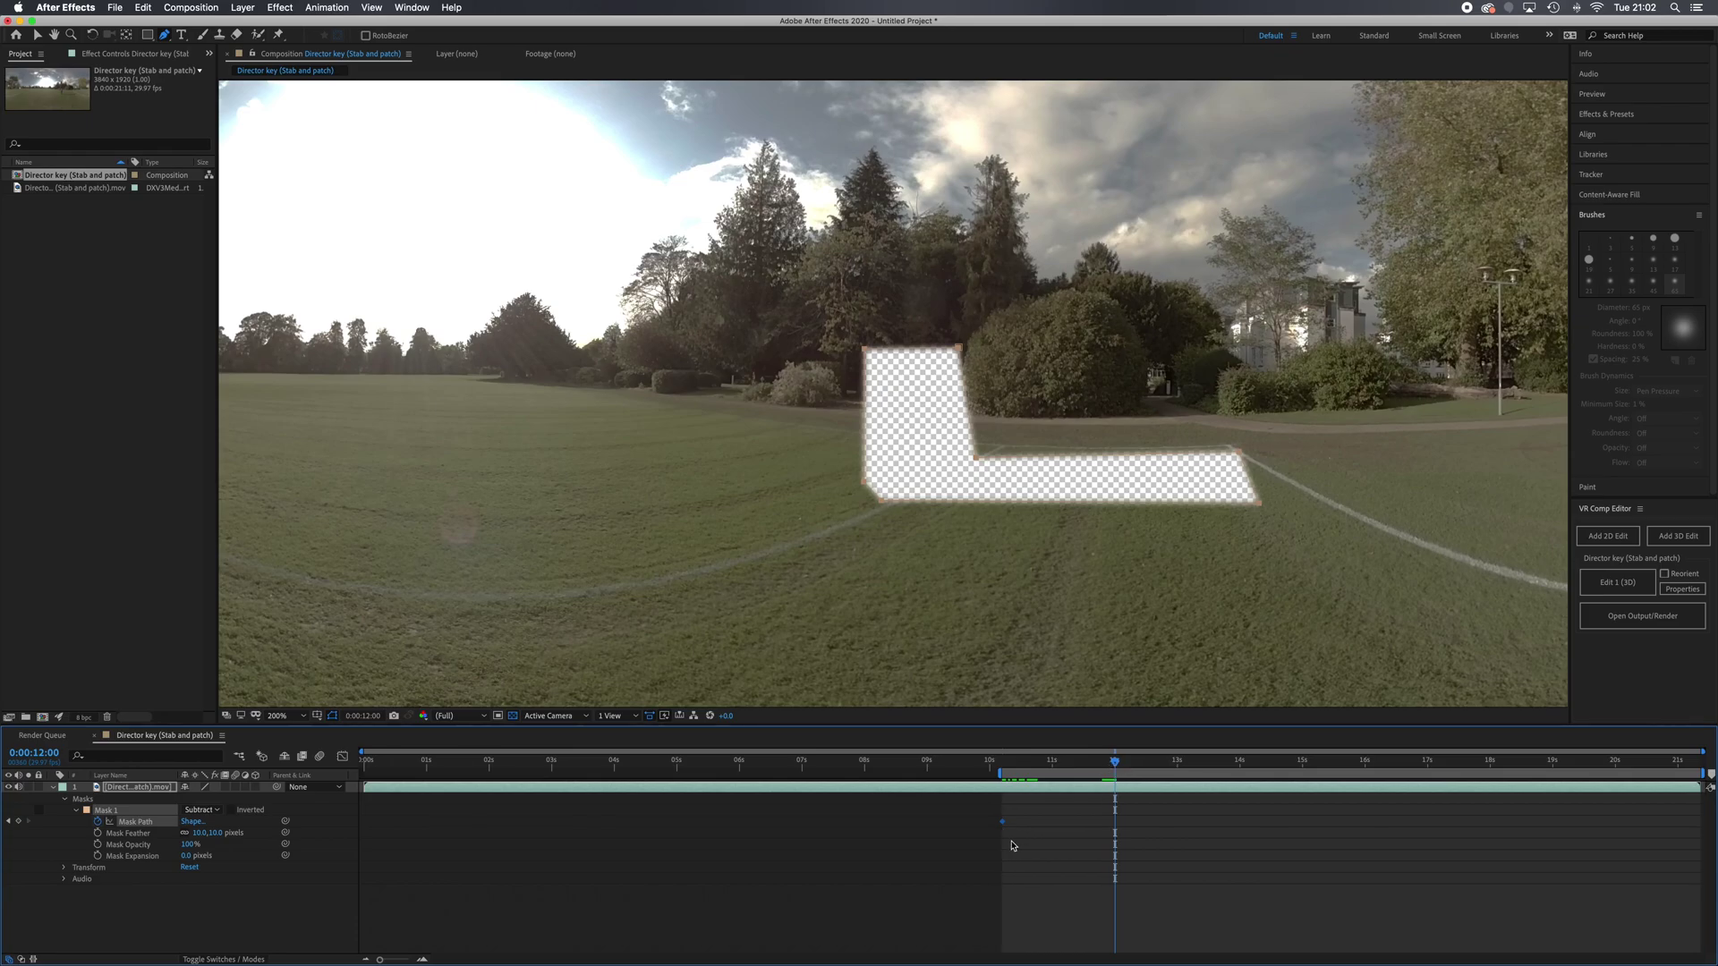
pyautogui.press('space')
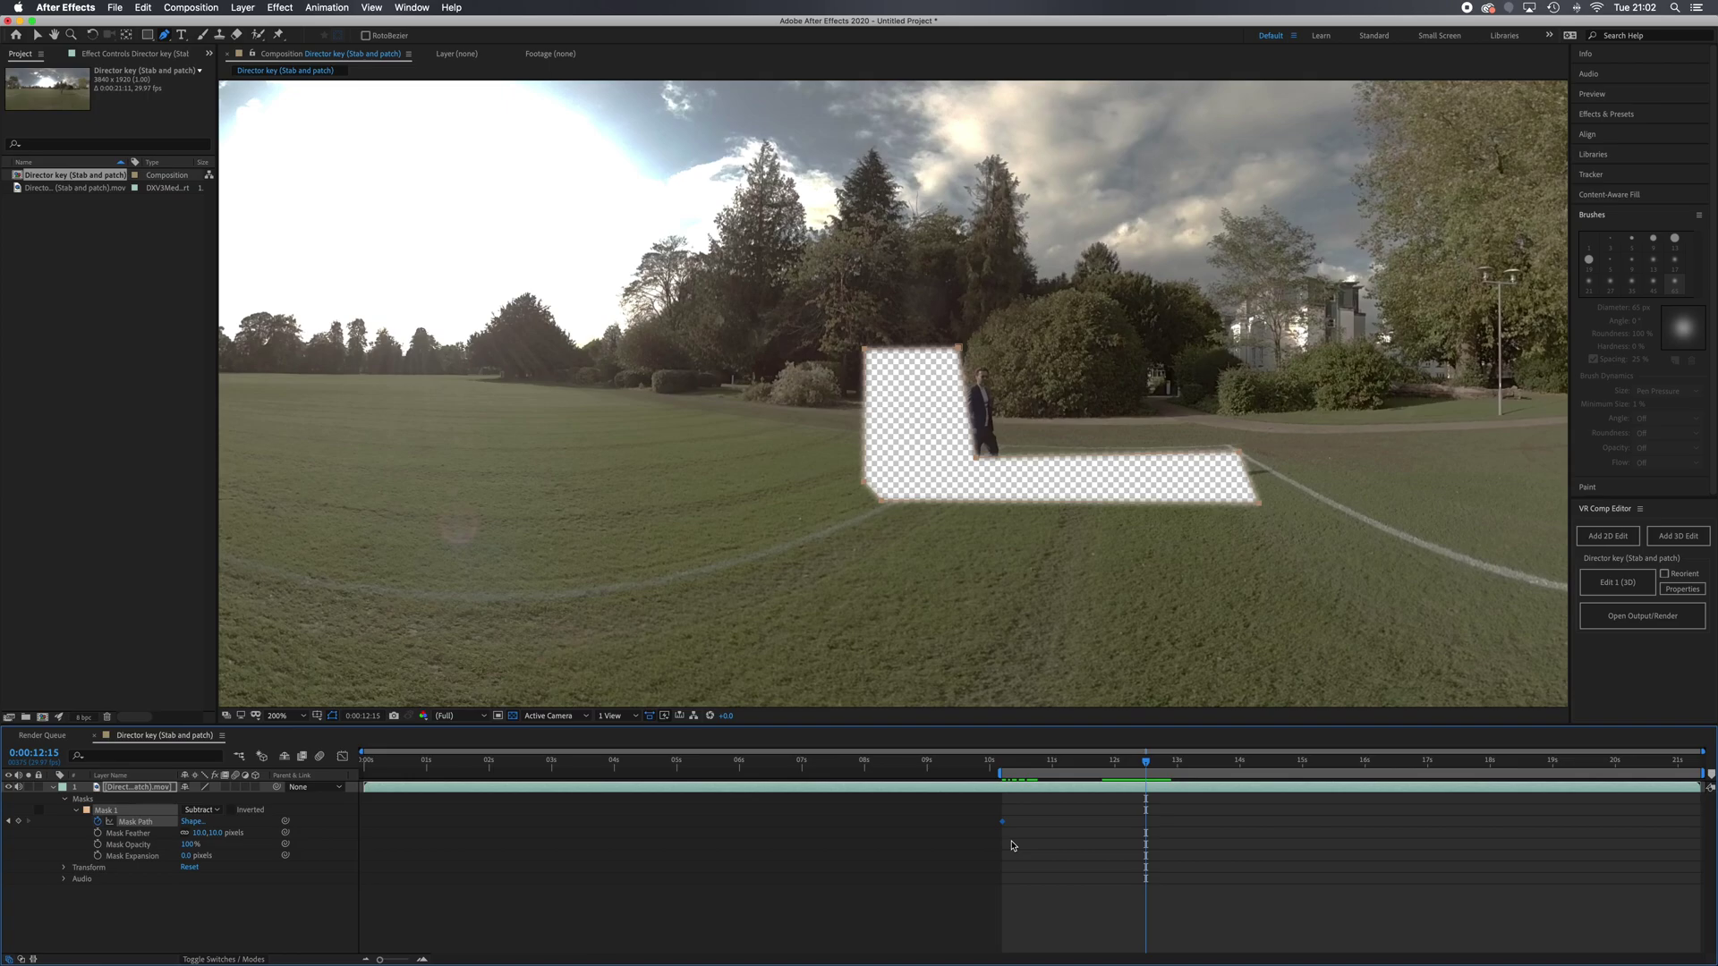
pyautogui.press('Right')
pyautogui.press('Right')
pyautogui.press('Right')
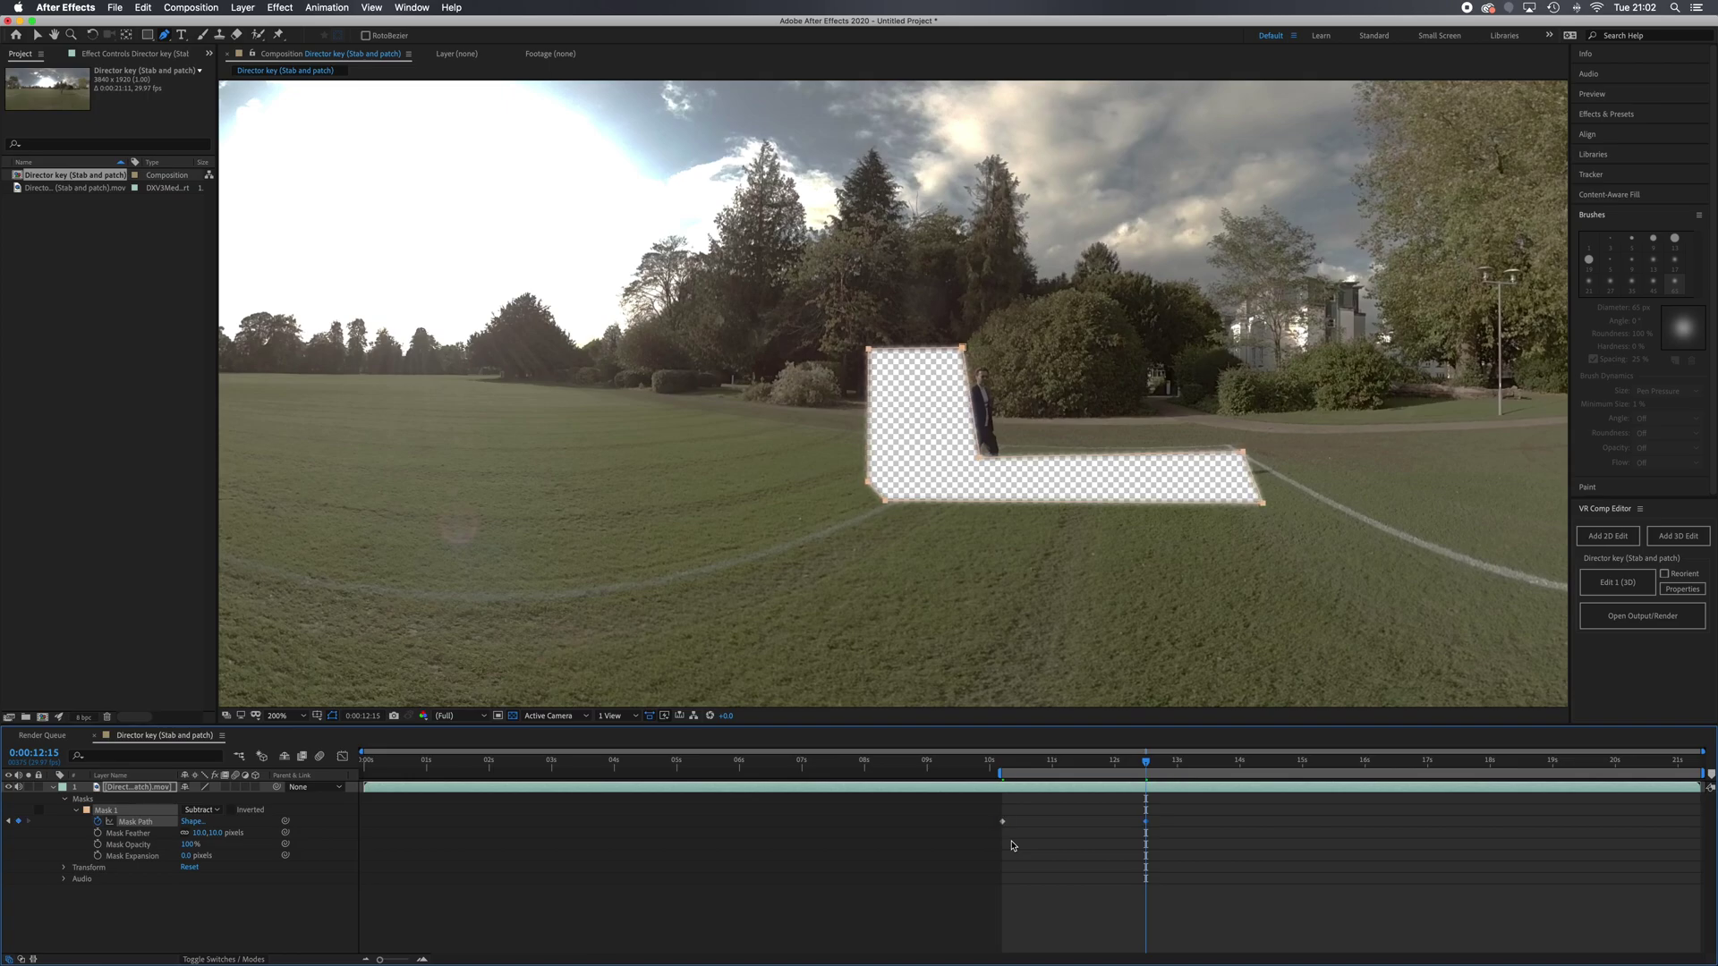
pyautogui.press('Right')
pyautogui.press('Right')
pyautogui.press('Right')
pyautogui.press('Right')
pyautogui.press('Right')
pyautogui.press('Right')
pyautogui.press('Right')
pyautogui.press('Right')
pyautogui.press('Right')
pyautogui.press('Right')
pyautogui.press('Right')
pyautogui.press('Right')
pyautogui.press('Right')
pyautogui.press('Right')
pyautogui.press('Right')
pyautogui.press('Right')
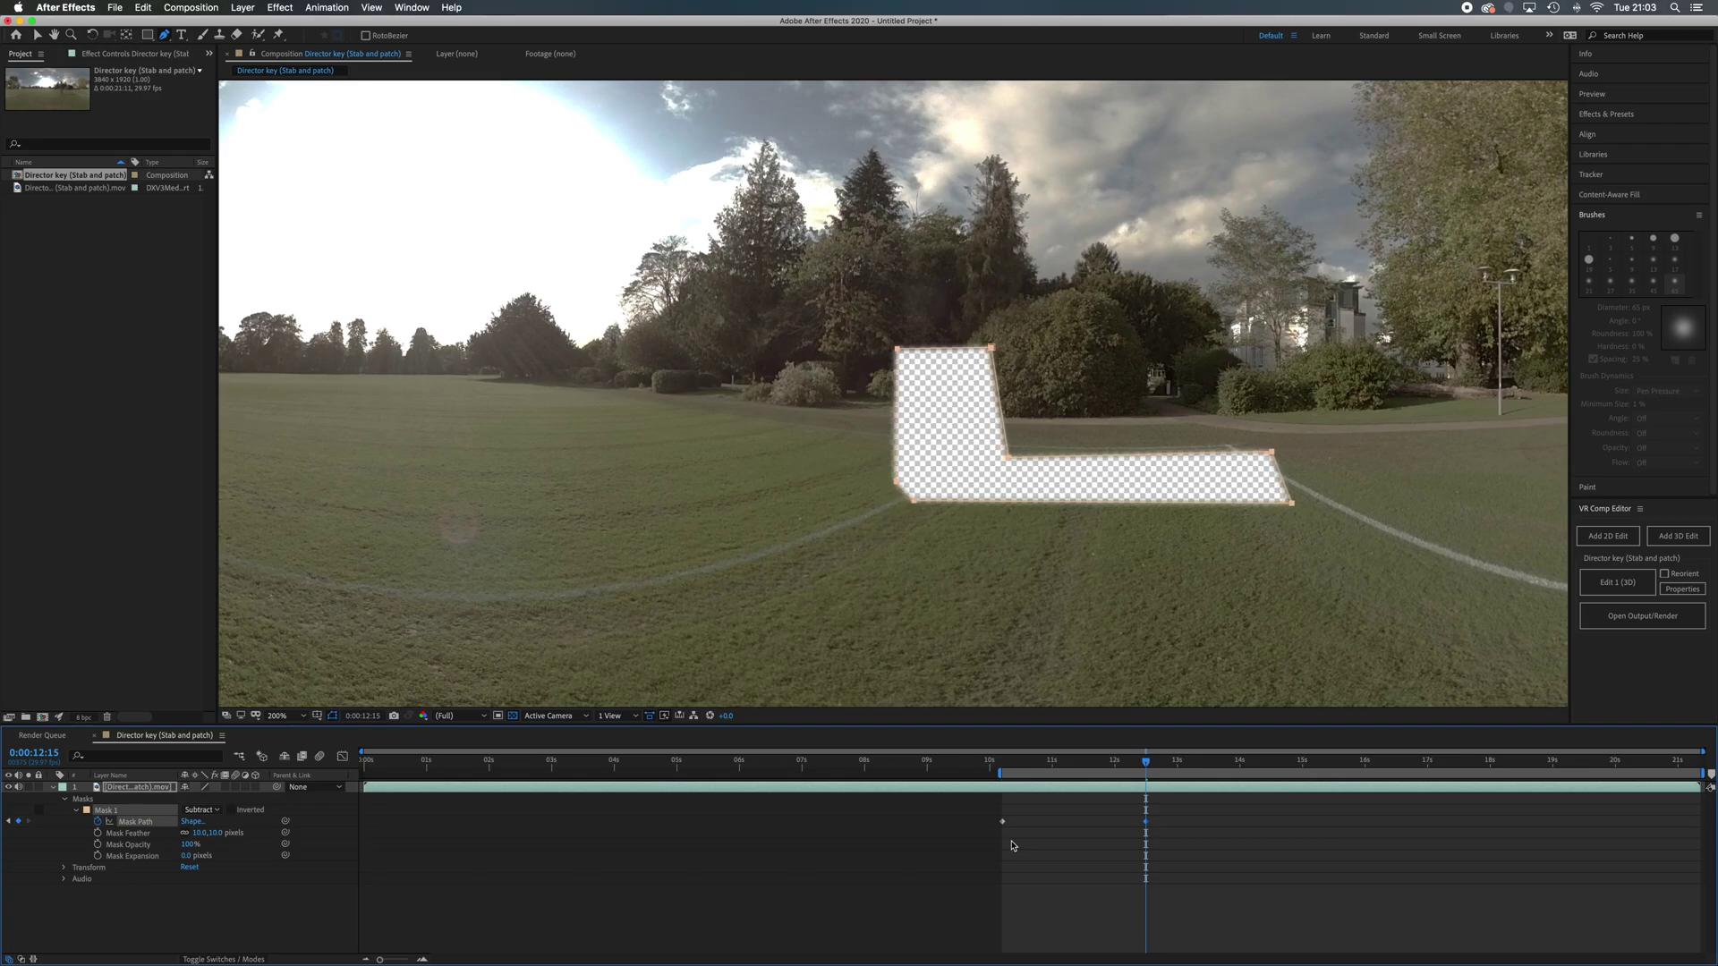
pyautogui.press('Right')
pyautogui.press('Right')
pyautogui.press('Right')
pyautogui.press('Right')
pyautogui.press('Right')
pyautogui.press('Right')
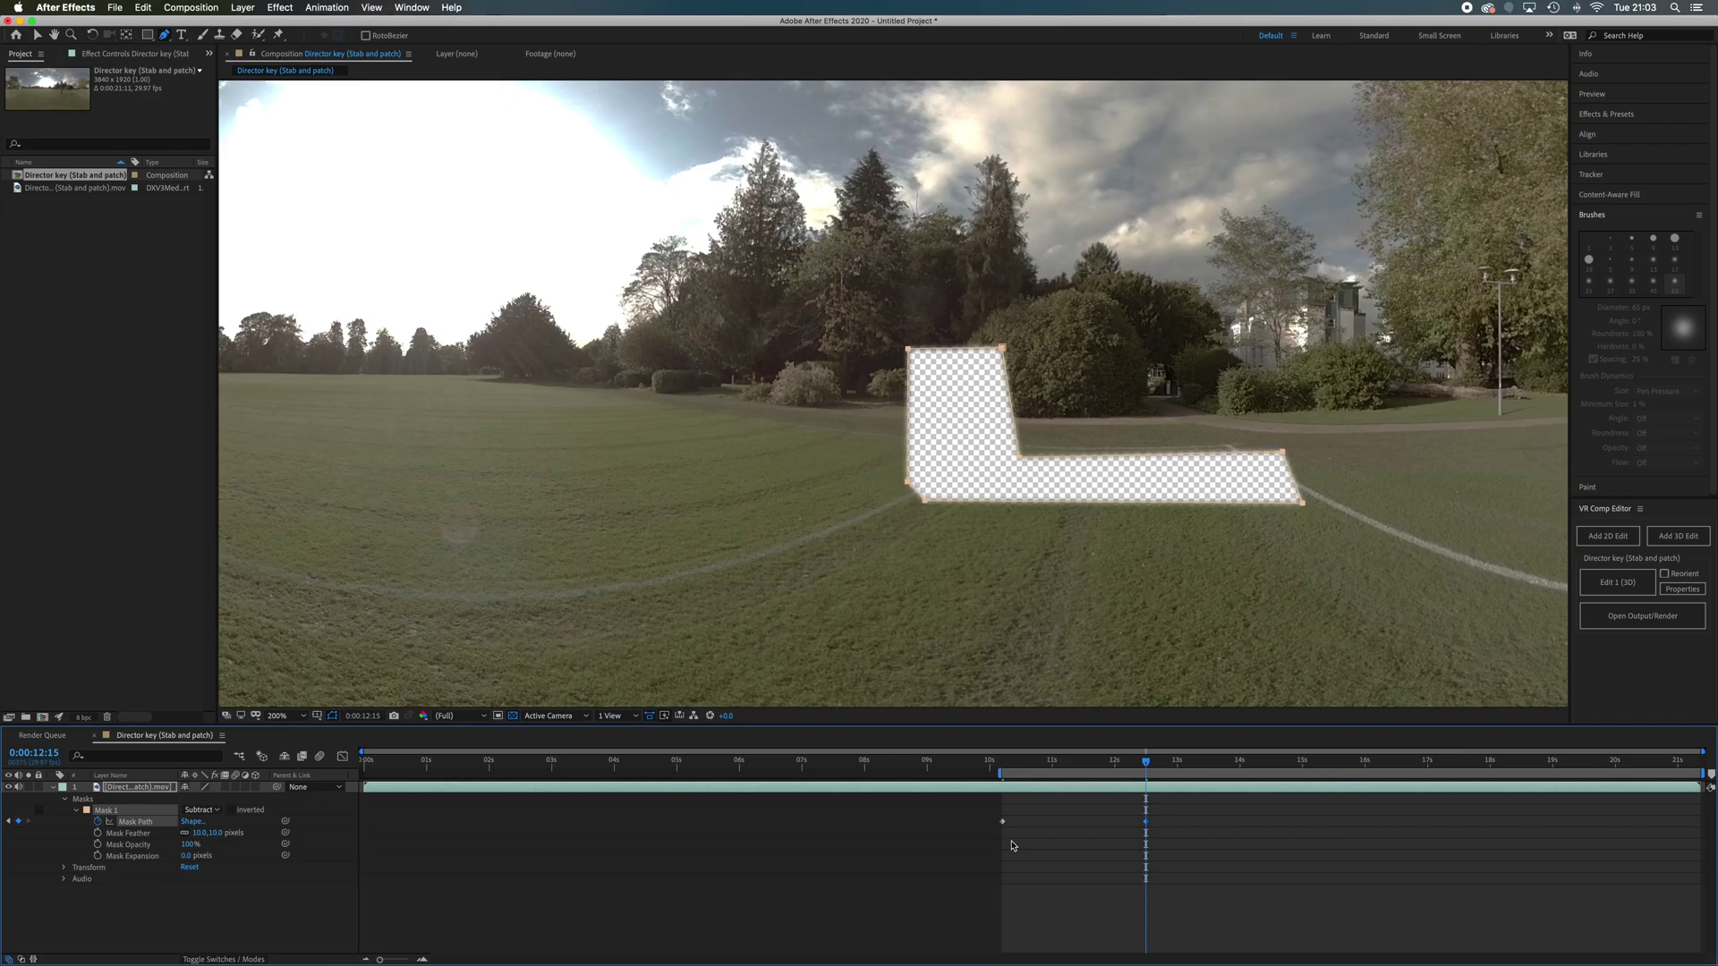
pyautogui.press('super+shift+h')
# At 0:00:13:17, nudge the mask right four times to keep covering the director.
pyautogui.press('space')
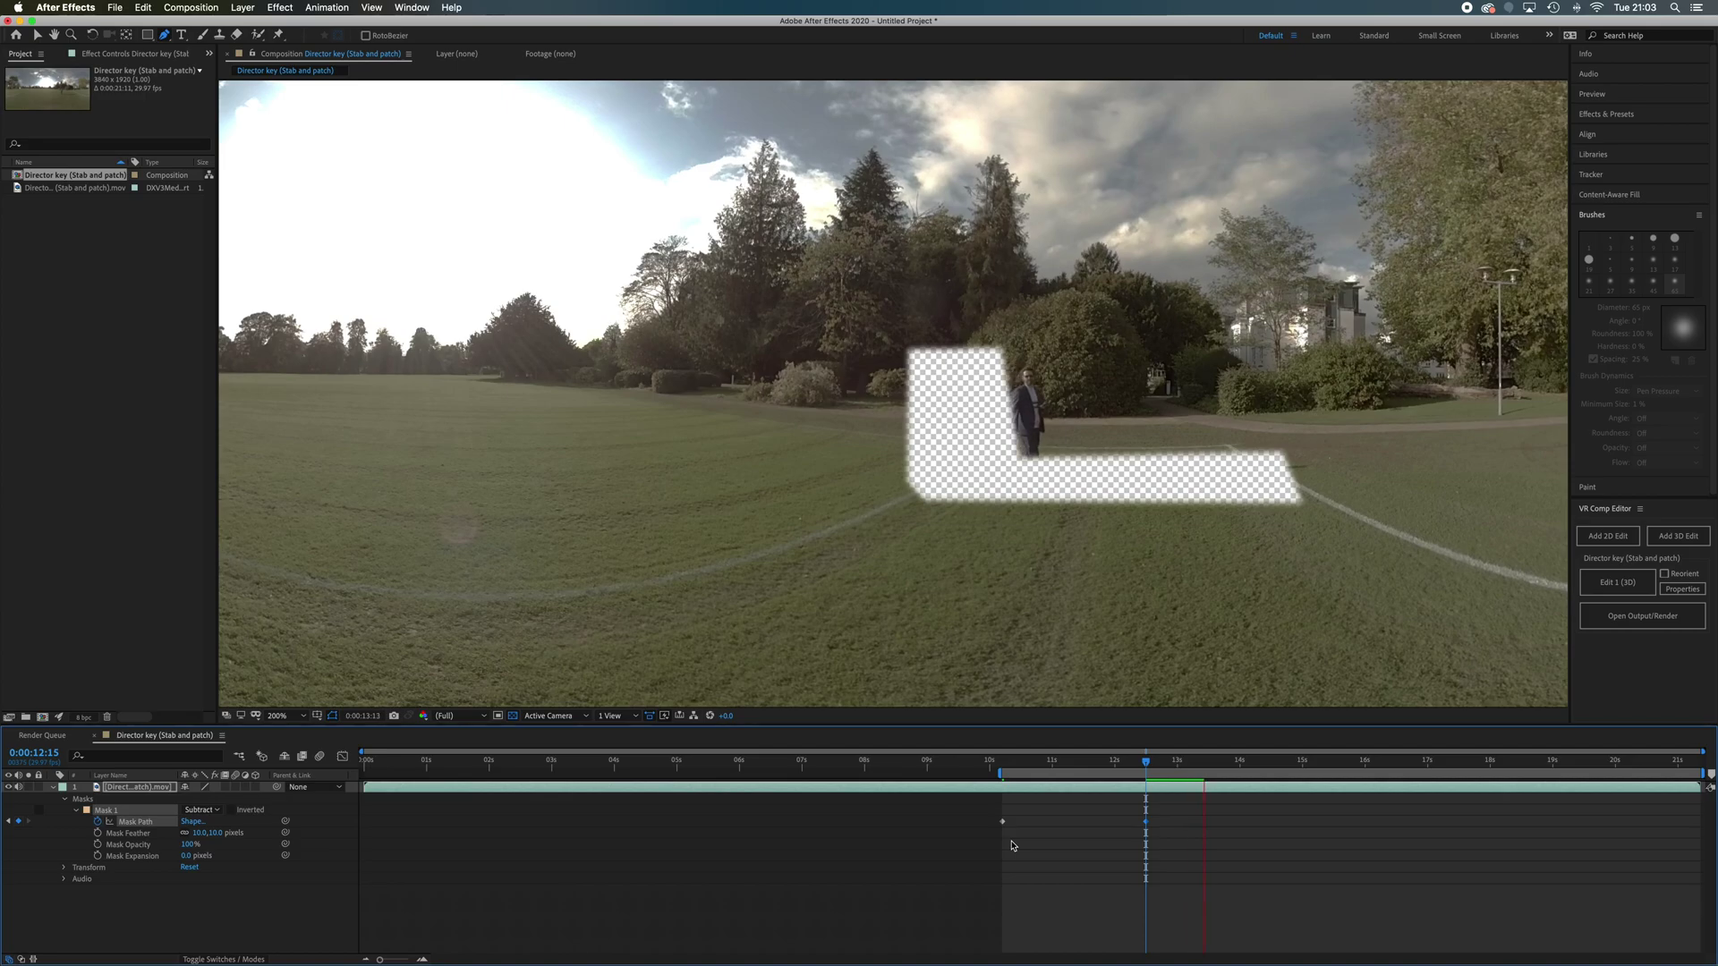
pyautogui.press('space')
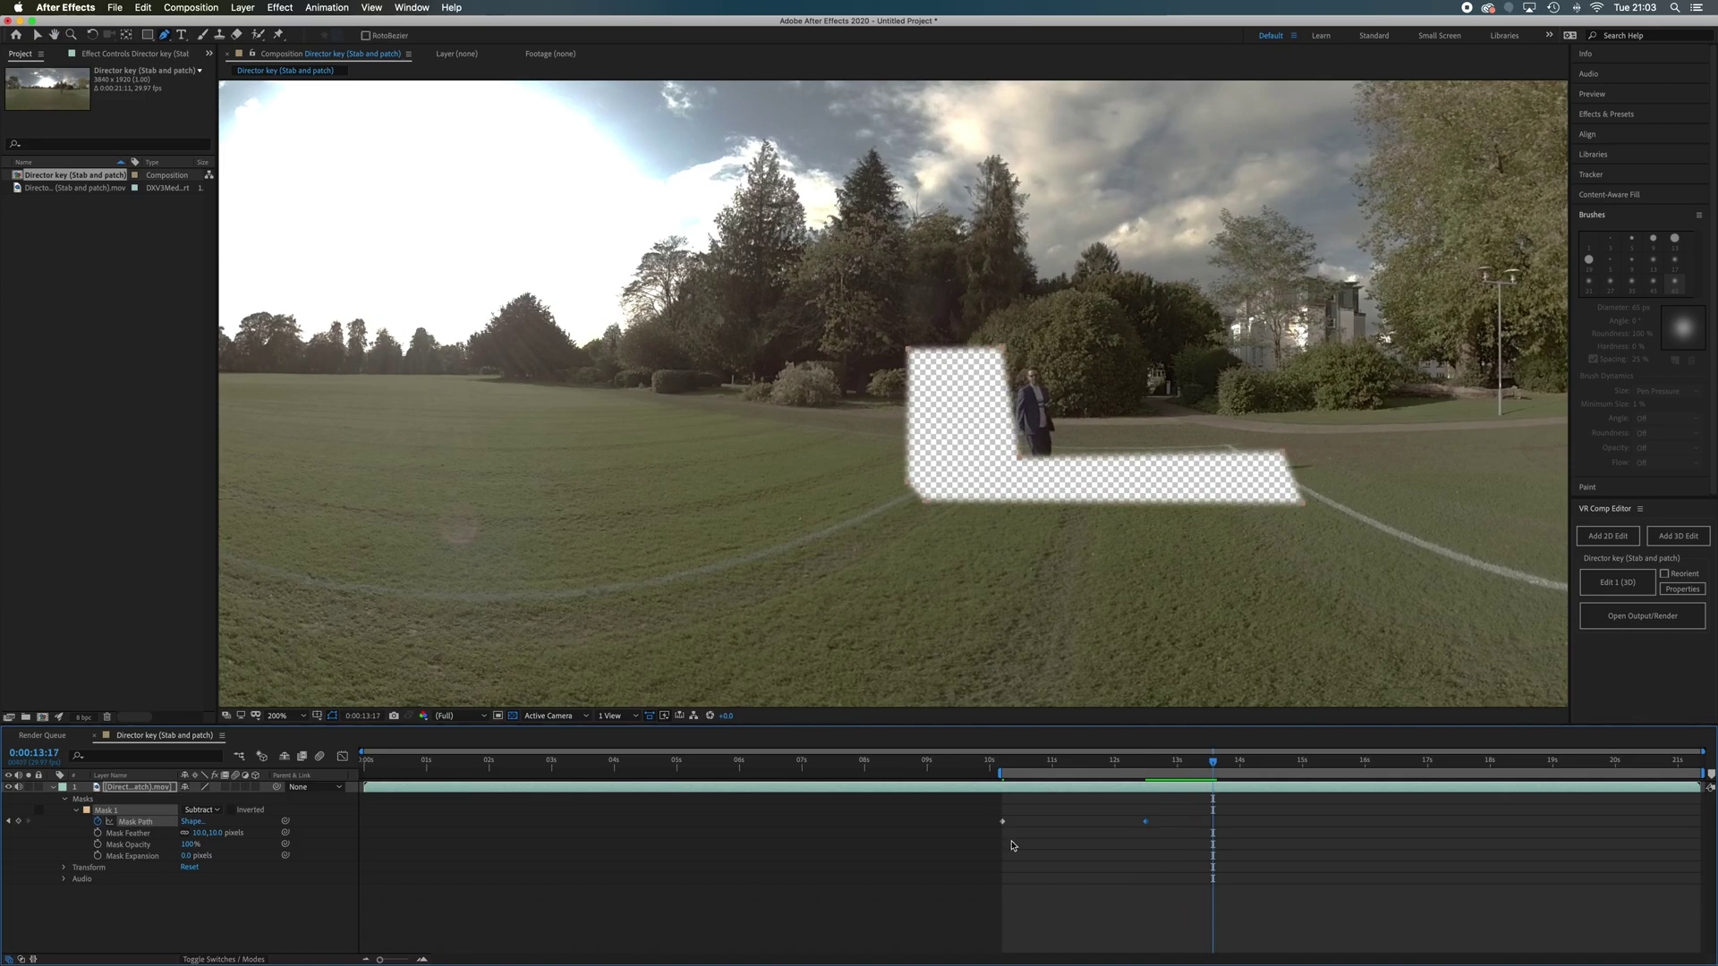
pyautogui.press('super+shift+h')
pyautogui.press('Right')
pyautogui.press('Right')
pyautogui.press('Right')
pyautogui.press('Right')
pyautogui.press('Right')
pyautogui.press('Right')
pyautogui.press('Right')
pyautogui.press('Right')
pyautogui.press('Right')
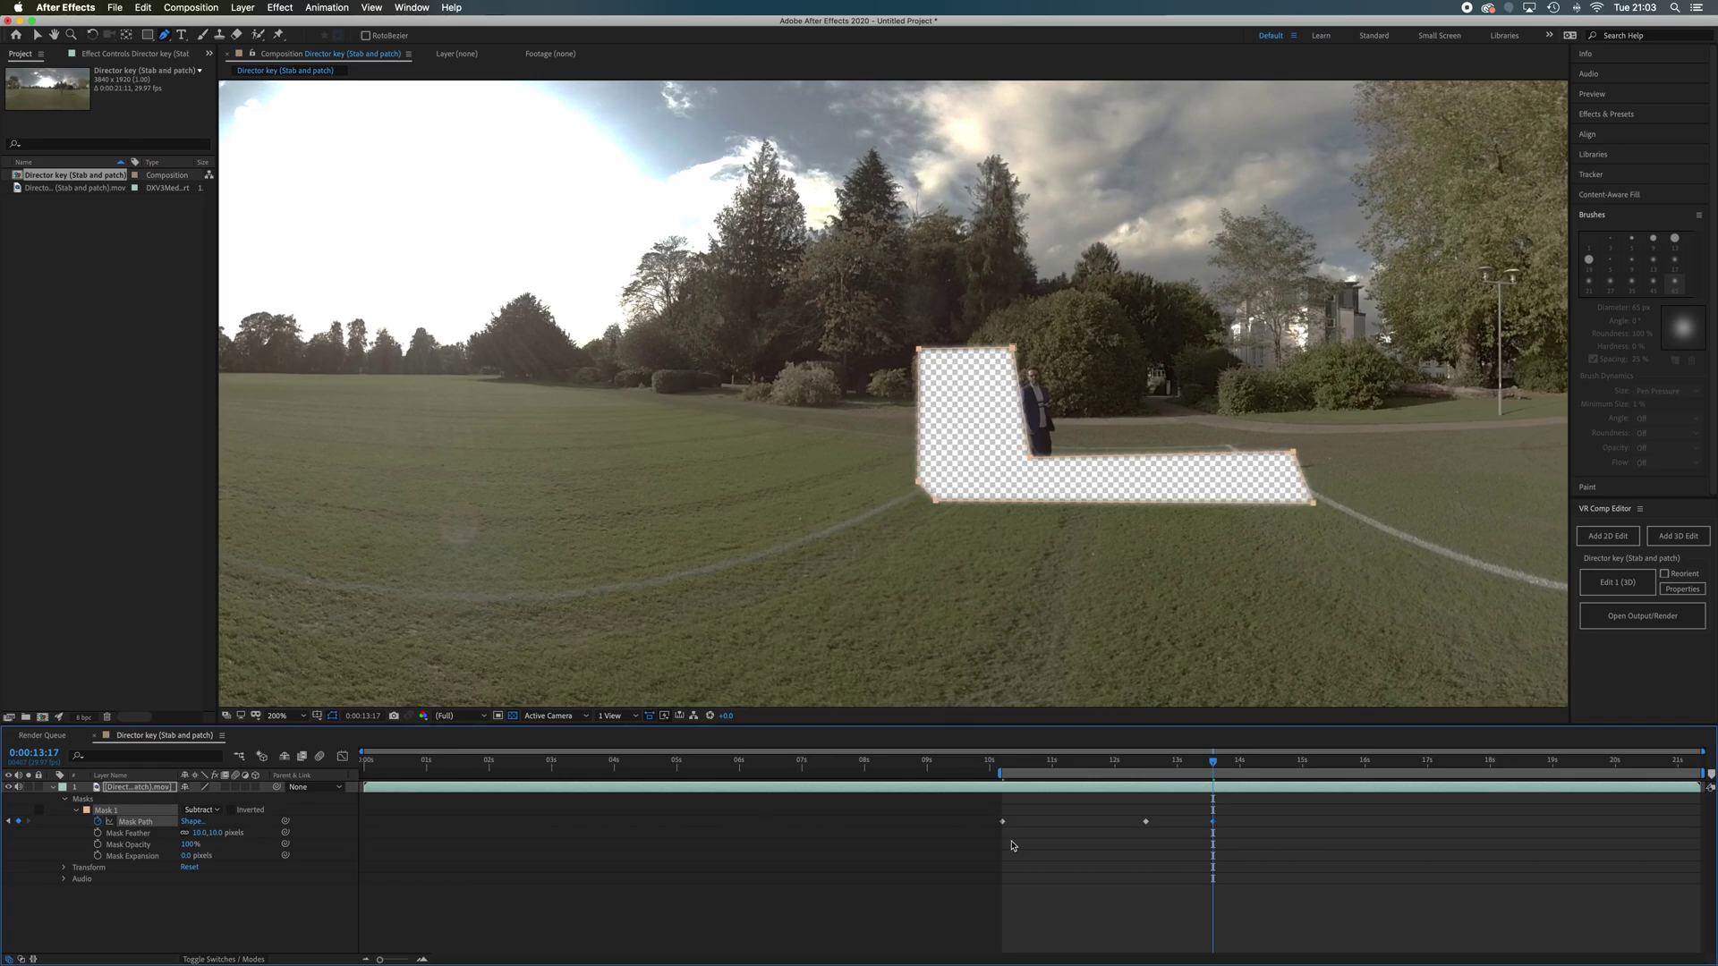
pyautogui.press('Right')
pyautogui.press('Right')
pyautogui.press('Right')
pyautogui.press('Right')
pyautogui.press('Right')
pyautogui.press('Right')
pyautogui.press('Right')
pyautogui.press('Right')
pyautogui.press('Right')
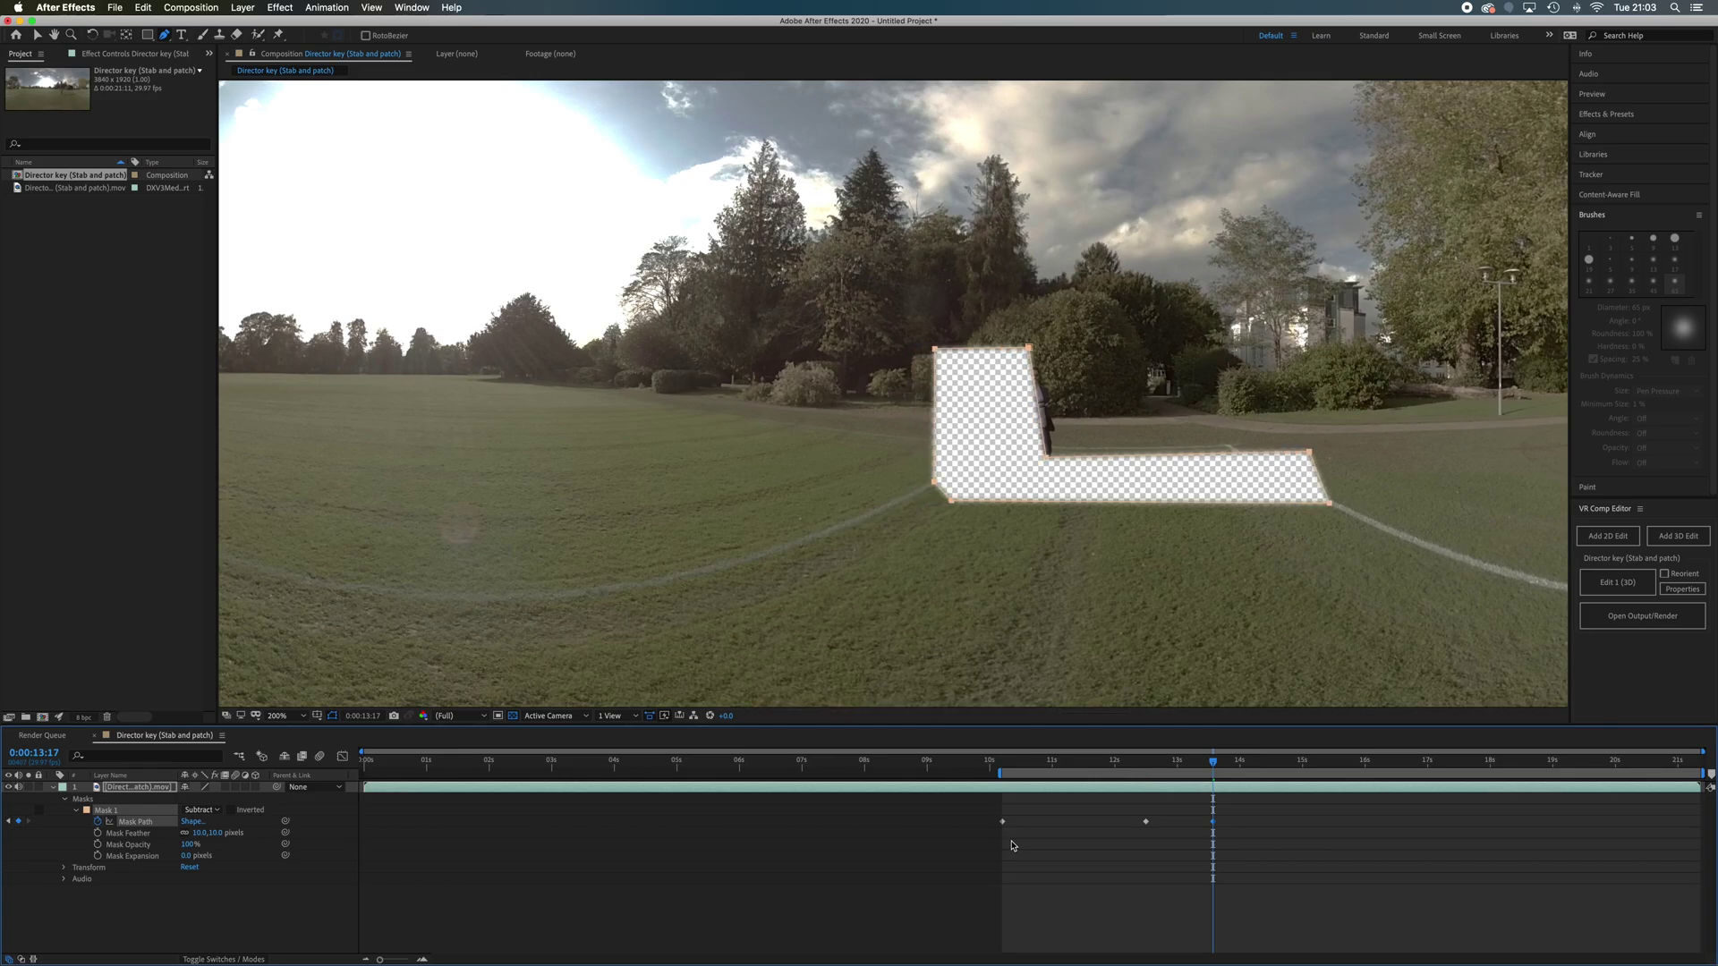
pyautogui.press('Right')
pyautogui.press('Right')
pyautogui.press('Right')
pyautogui.press('Right')
pyautogui.press('Right')
pyautogui.press('Right')
pyautogui.press('Right')
pyautogui.press('Right')
pyautogui.press('Right')
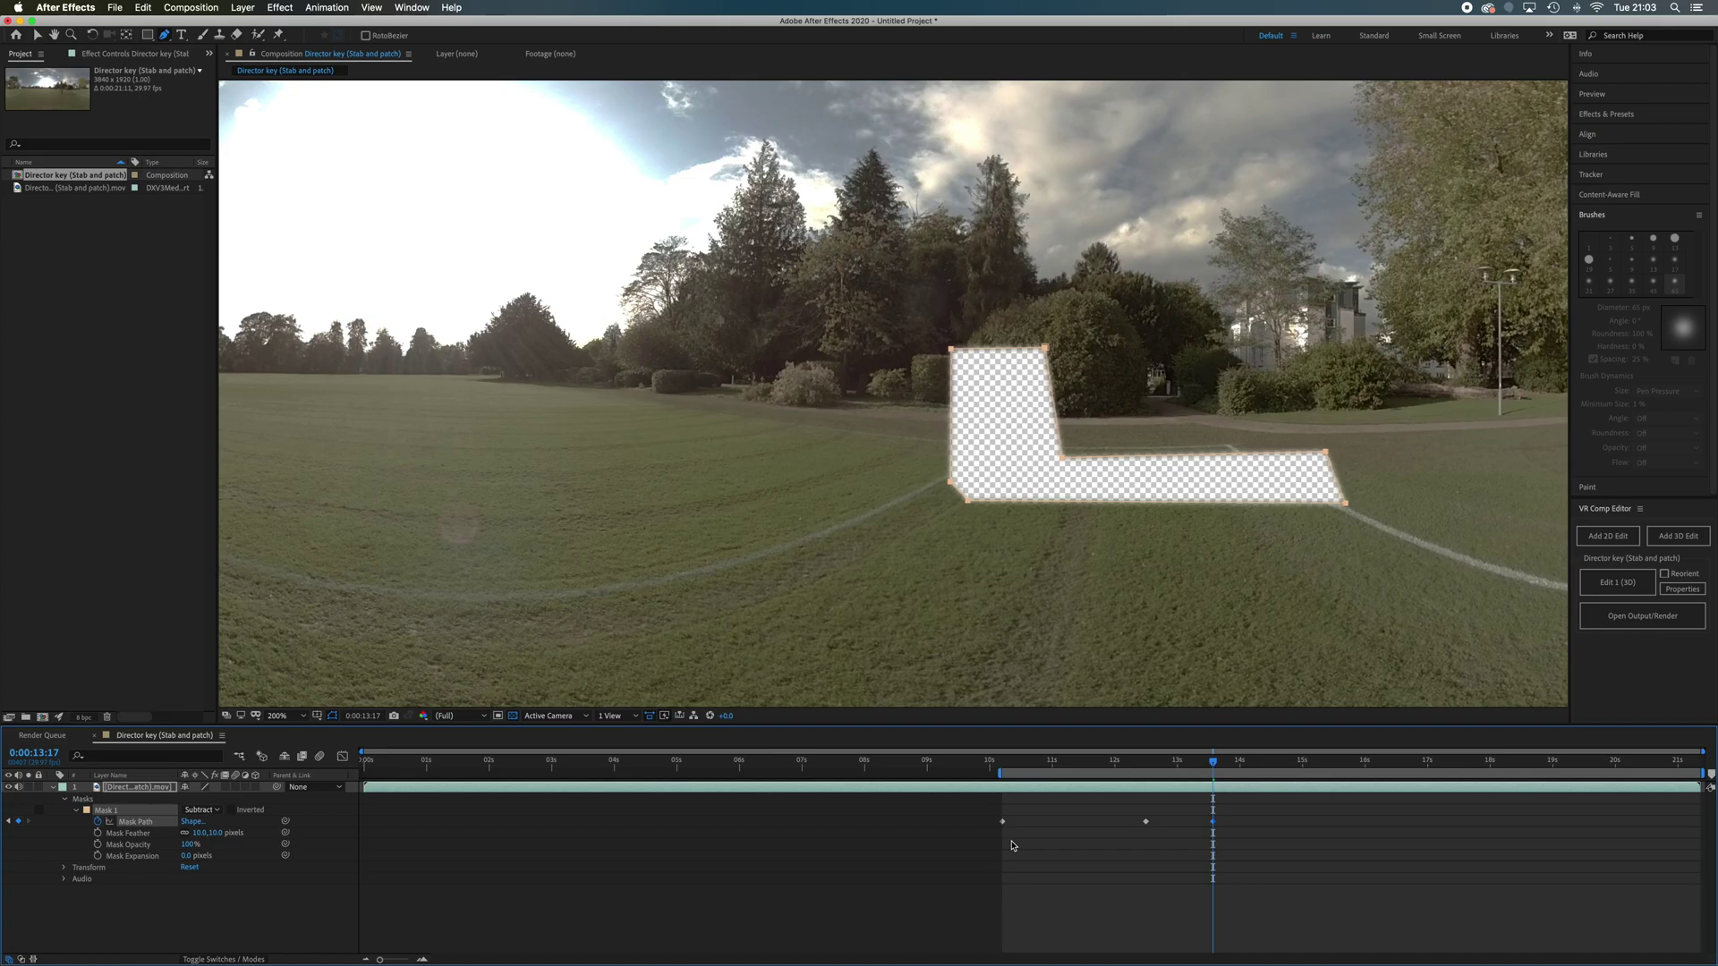
pyautogui.press('Right')
pyautogui.press('Right')
pyautogui.press('Right')
pyautogui.press('Right')
pyautogui.press('Right')
pyautogui.press('Right')
pyautogui.press('Right')
pyautogui.press('Right')
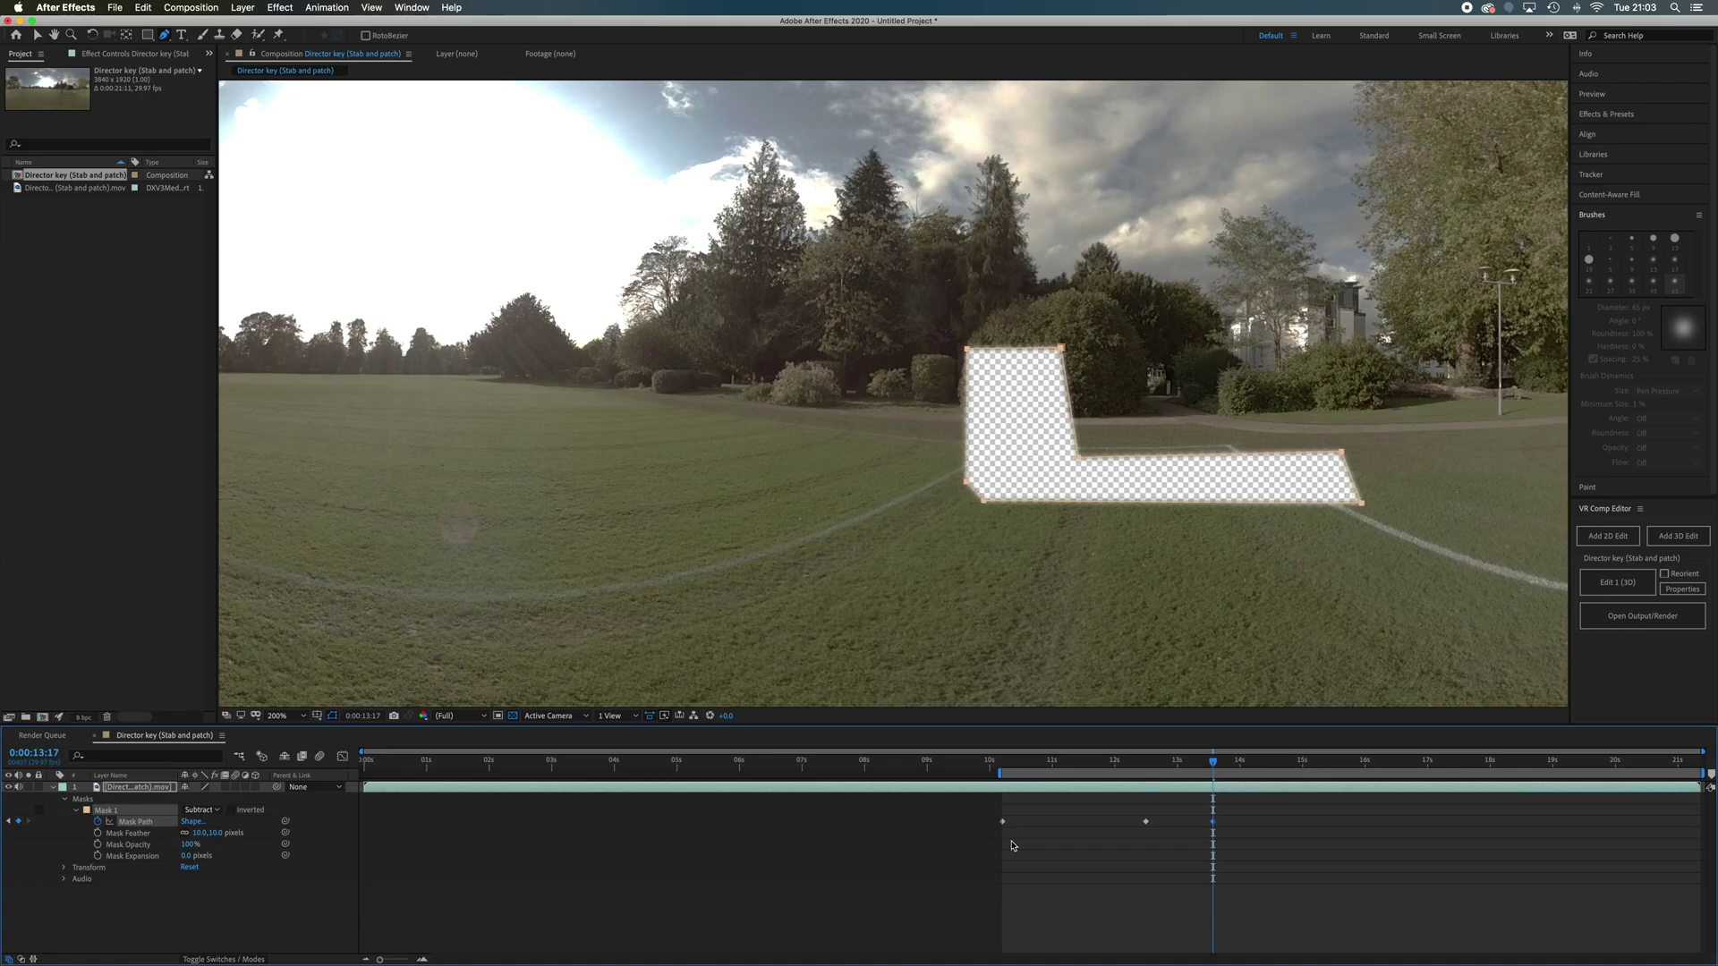
pyautogui.click(1012, 846)
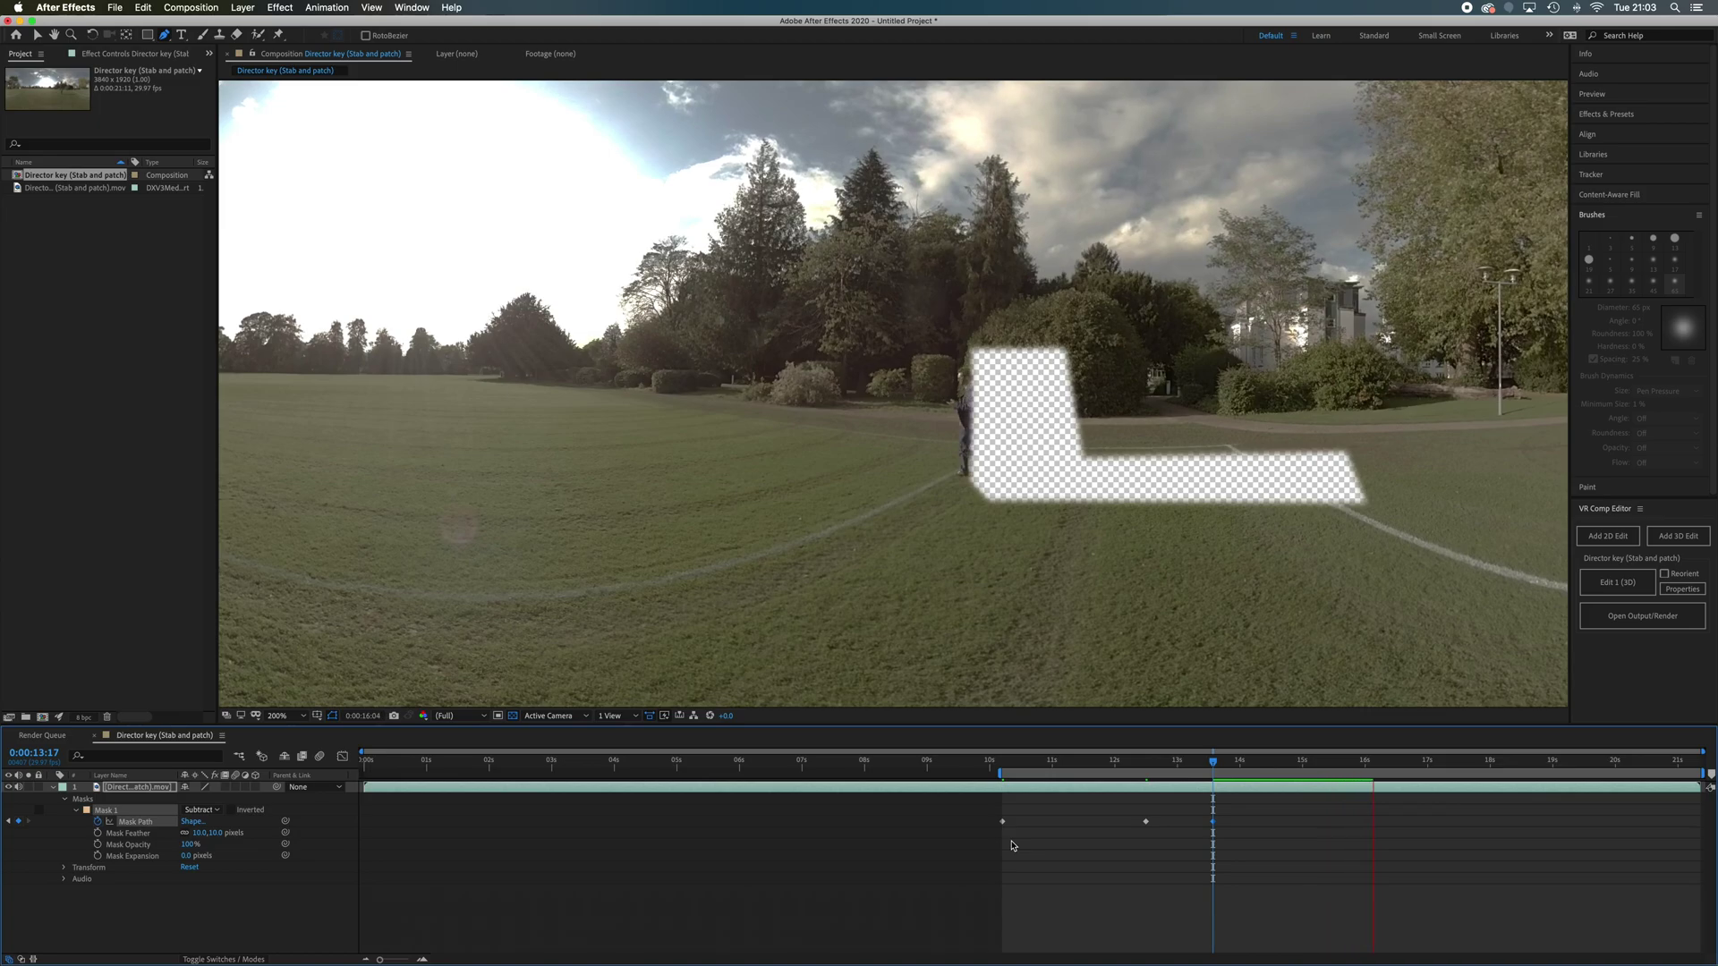
# At 0:00:16:10, nudge the mask left four times back over the director.
pyautogui.press('space')
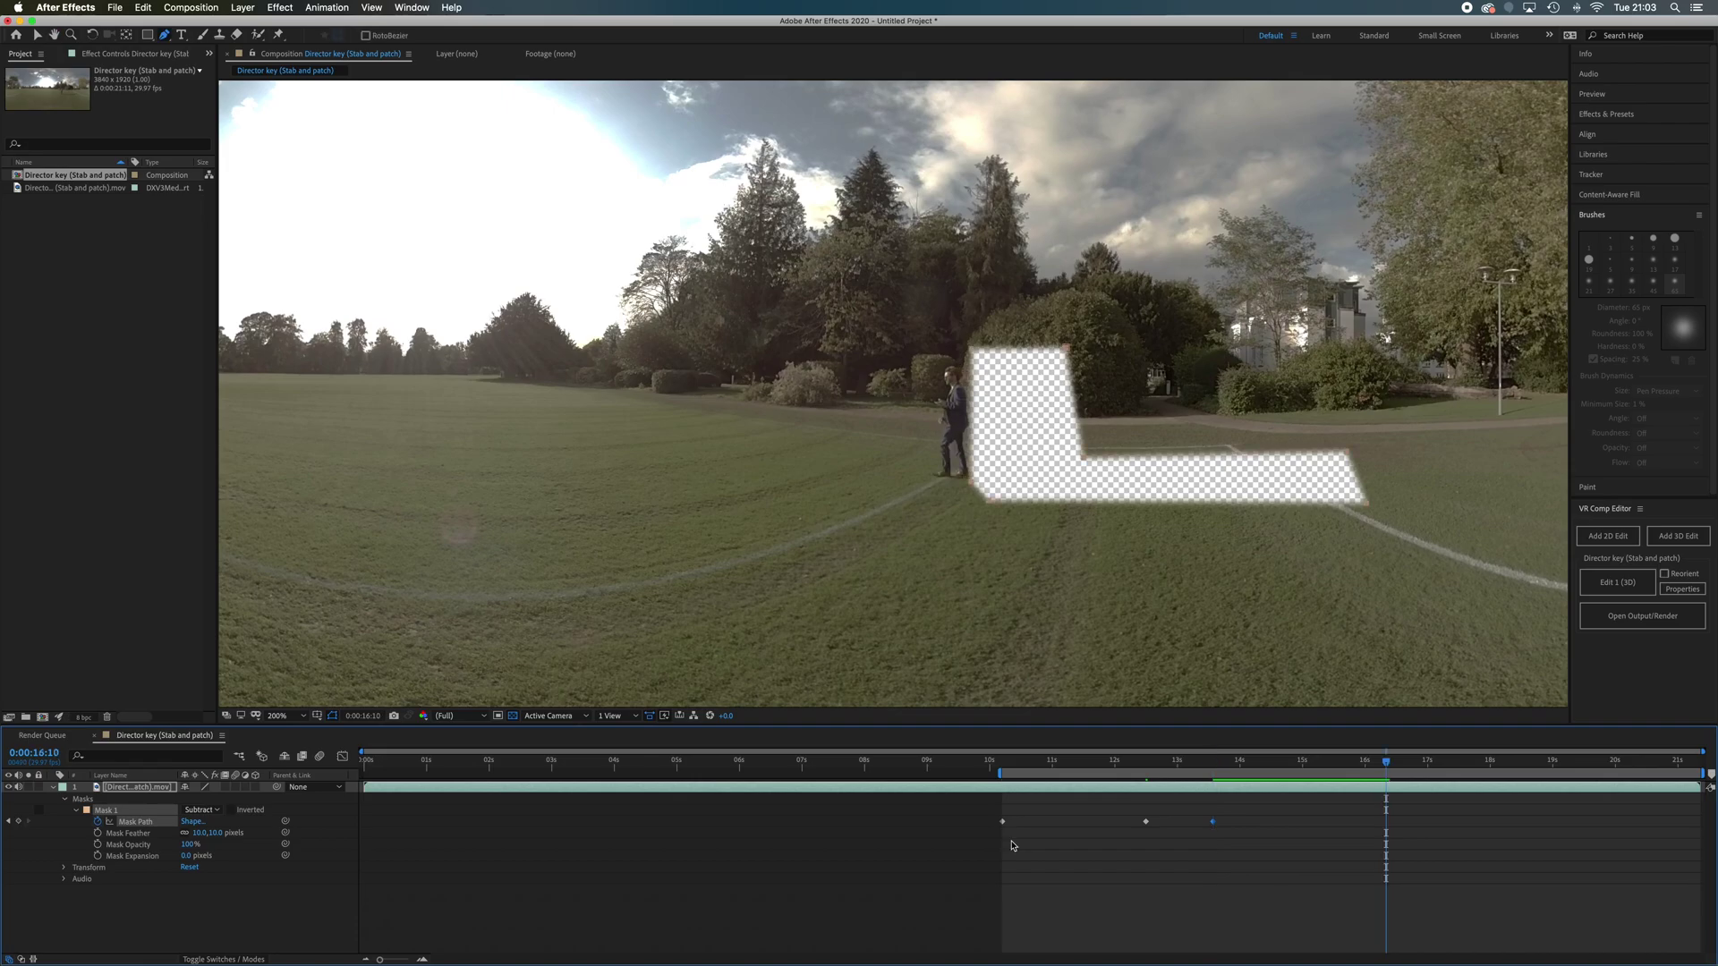
pyautogui.press('Left')
pyautogui.press('Left')
pyautogui.press('Left')
pyautogui.press('Left')
pyautogui.press('Left')
pyautogui.press('Left')
pyautogui.press('Left')
pyautogui.press('Left')
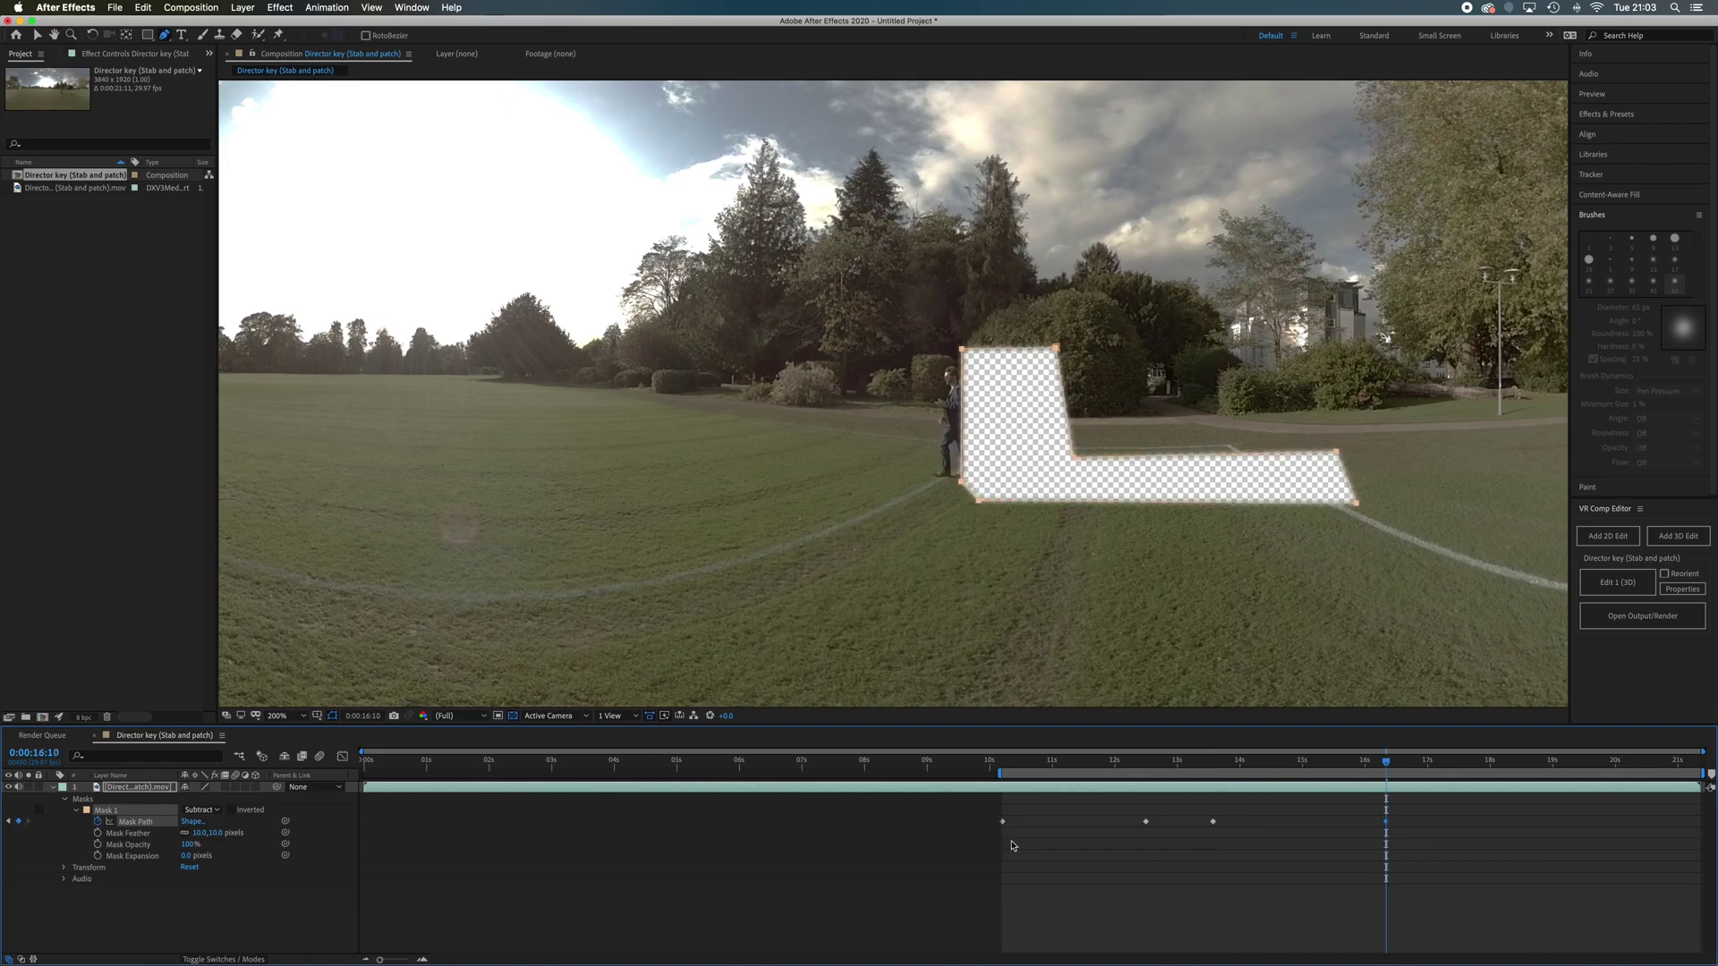
pyautogui.press('Left')
pyautogui.press('Left')
pyautogui.press('Left')
pyautogui.press('Left')
pyautogui.press('Left')
pyautogui.press('Left')
pyautogui.press('Left')
pyautogui.press('Left')
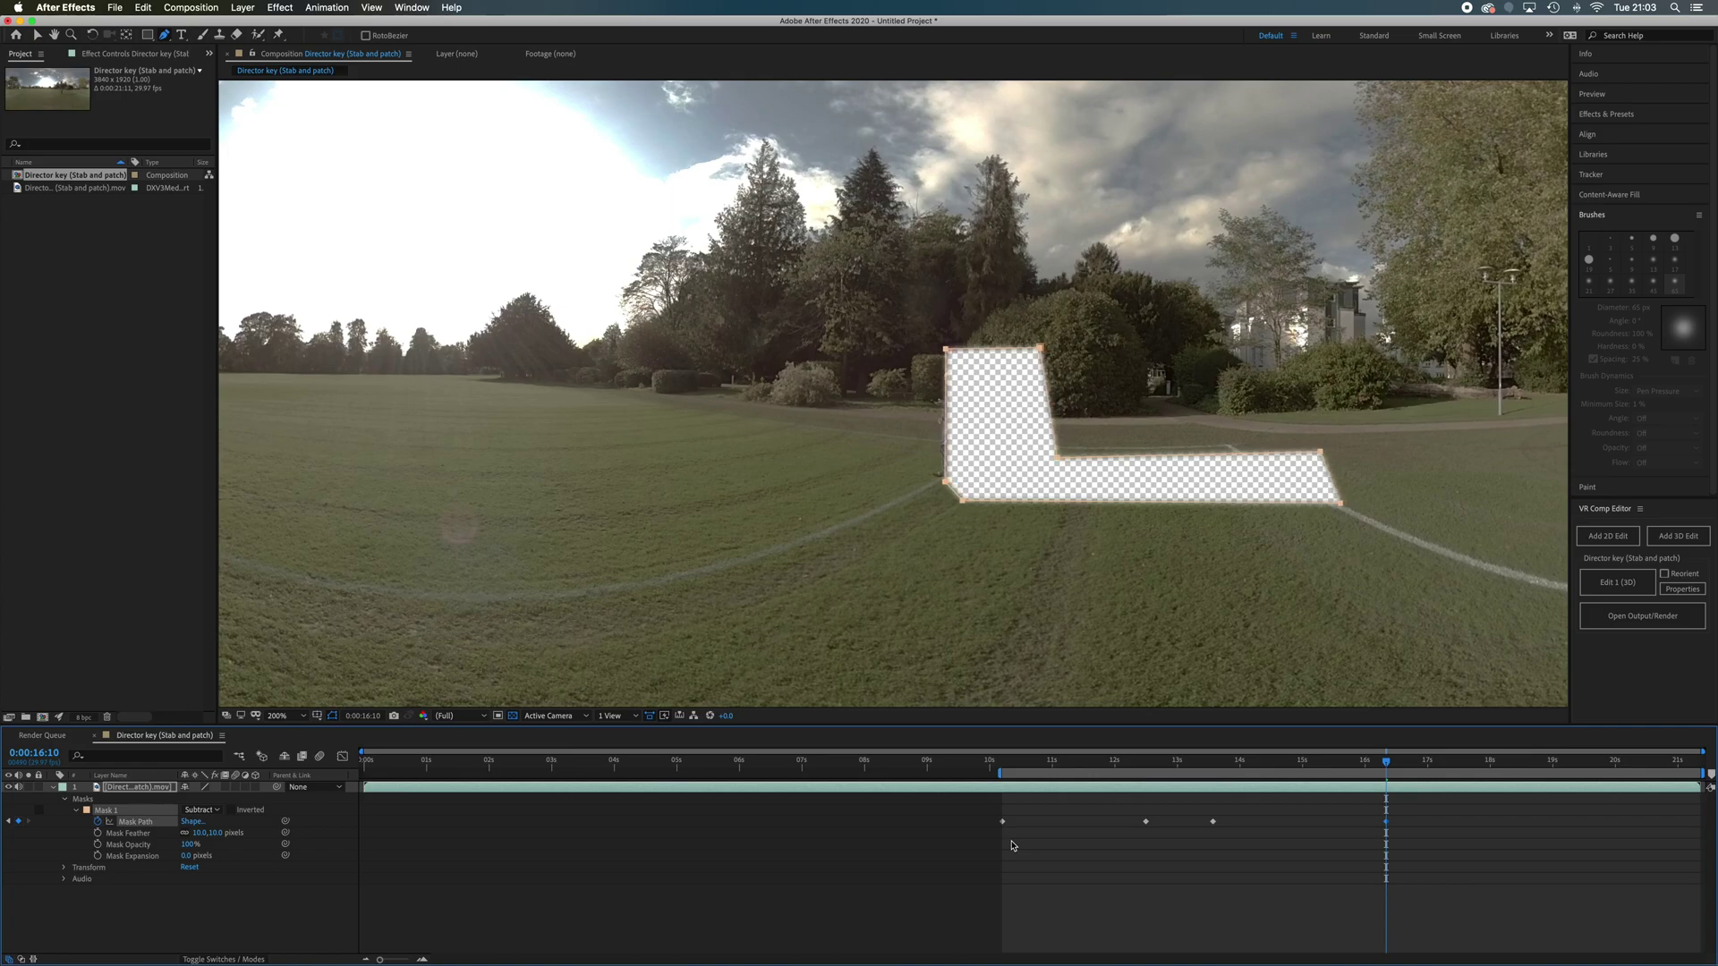
pyautogui.press('Left')
pyautogui.press('Left')
pyautogui.press('Left')
pyautogui.press('Left')
pyautogui.press('Left')
pyautogui.press('Left')
pyautogui.press('Left')
pyautogui.press('Left')
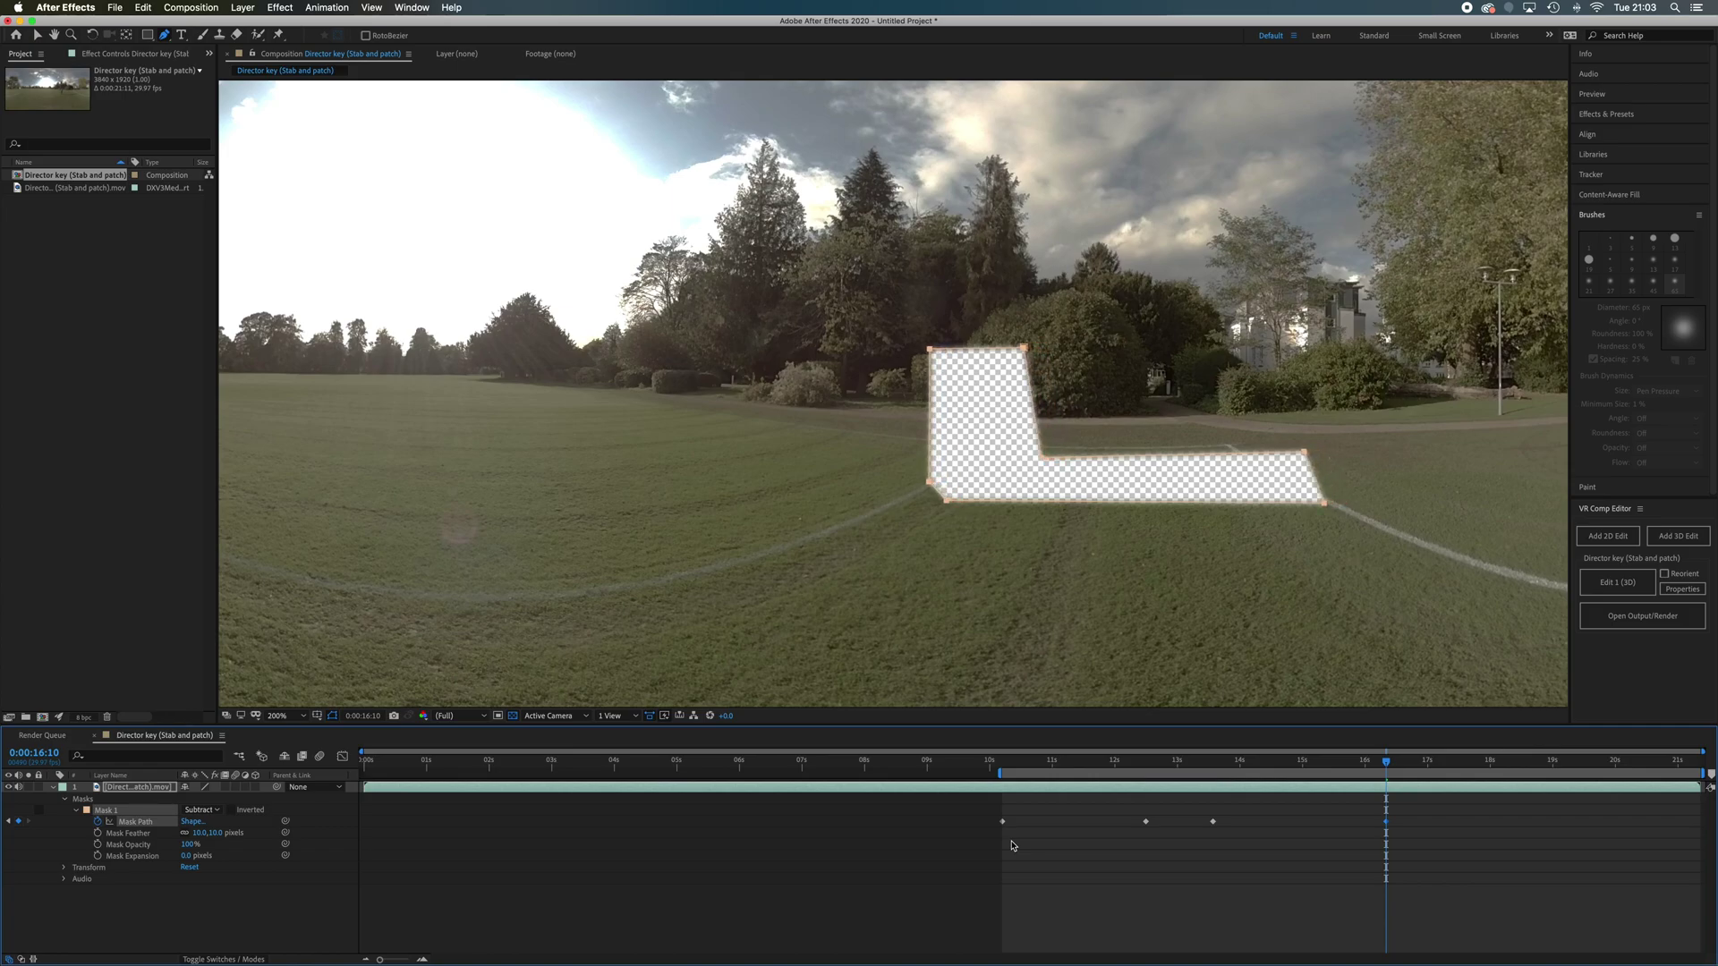
pyautogui.press('Left')
pyautogui.press('Left')
pyautogui.press('Left')
pyautogui.press('Left')
pyautogui.press('Left')
pyautogui.press('Left')
pyautogui.press('Left')
pyautogui.press('Left')
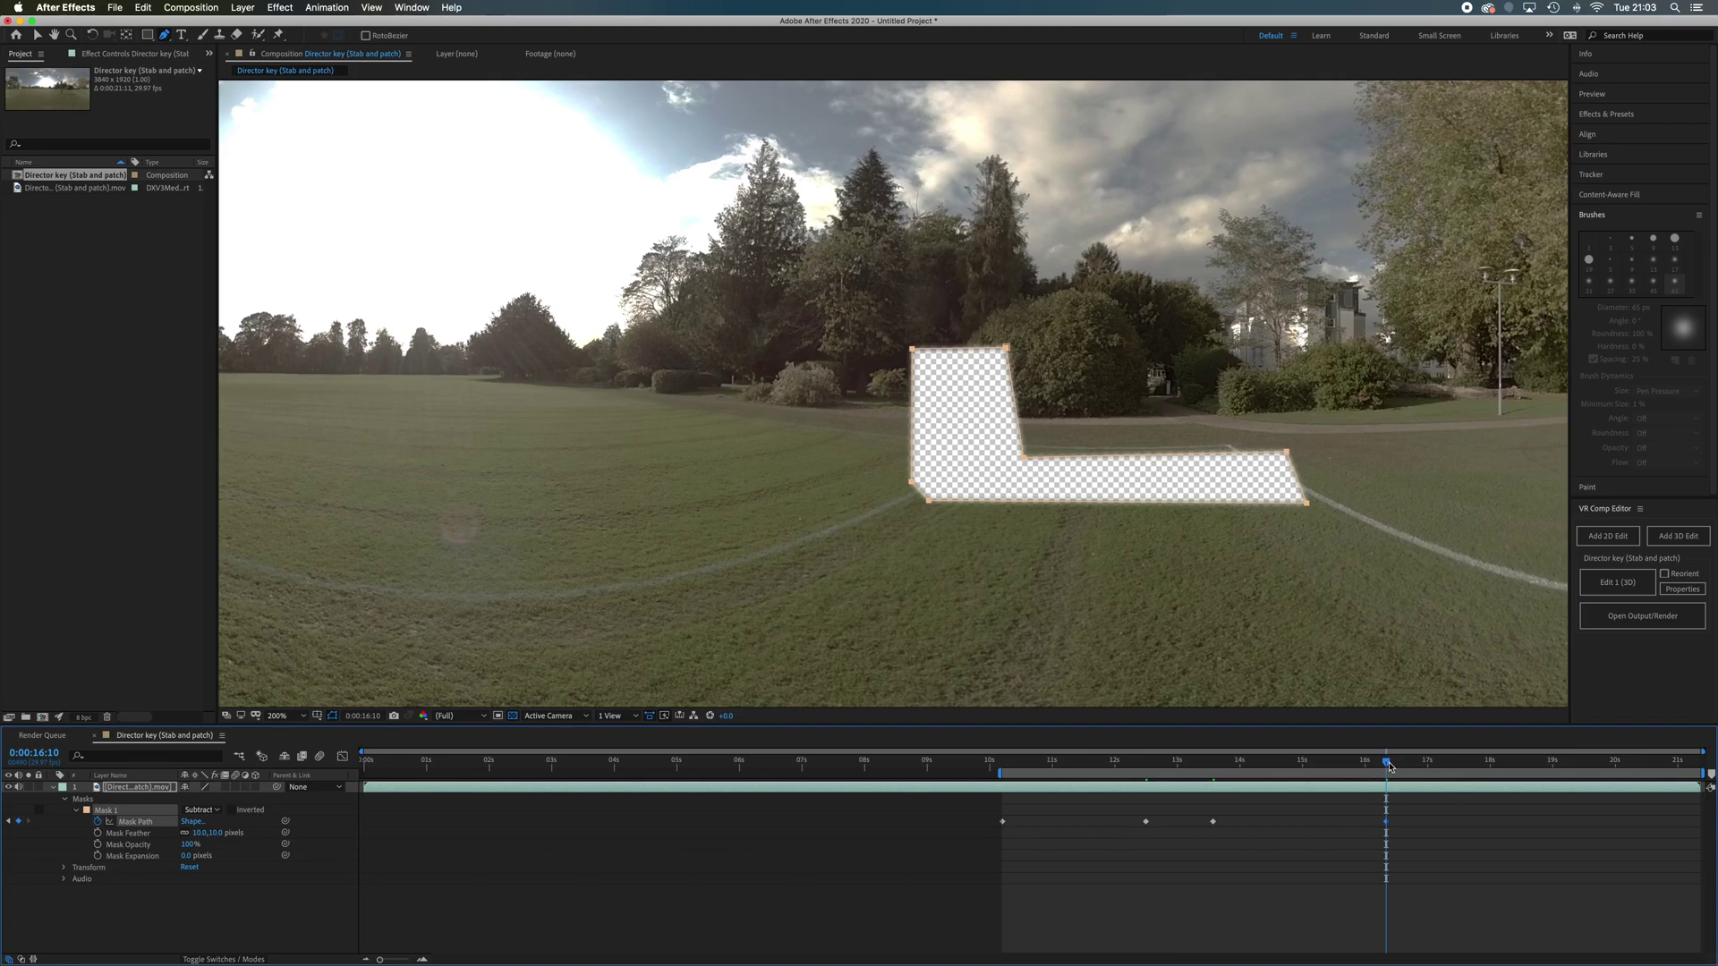
pyautogui.moveTo(1389, 767); pyautogui.dragTo(1501, 772)
# At 0:00:18:04, nudge the L-shaped mask eight steps left over the director, then scrub to 0:00:19:00.
pyautogui.press('Left')
pyautogui.press('Left')
pyautogui.press('Left')
pyautogui.press('Left')
pyautogui.press('Left')
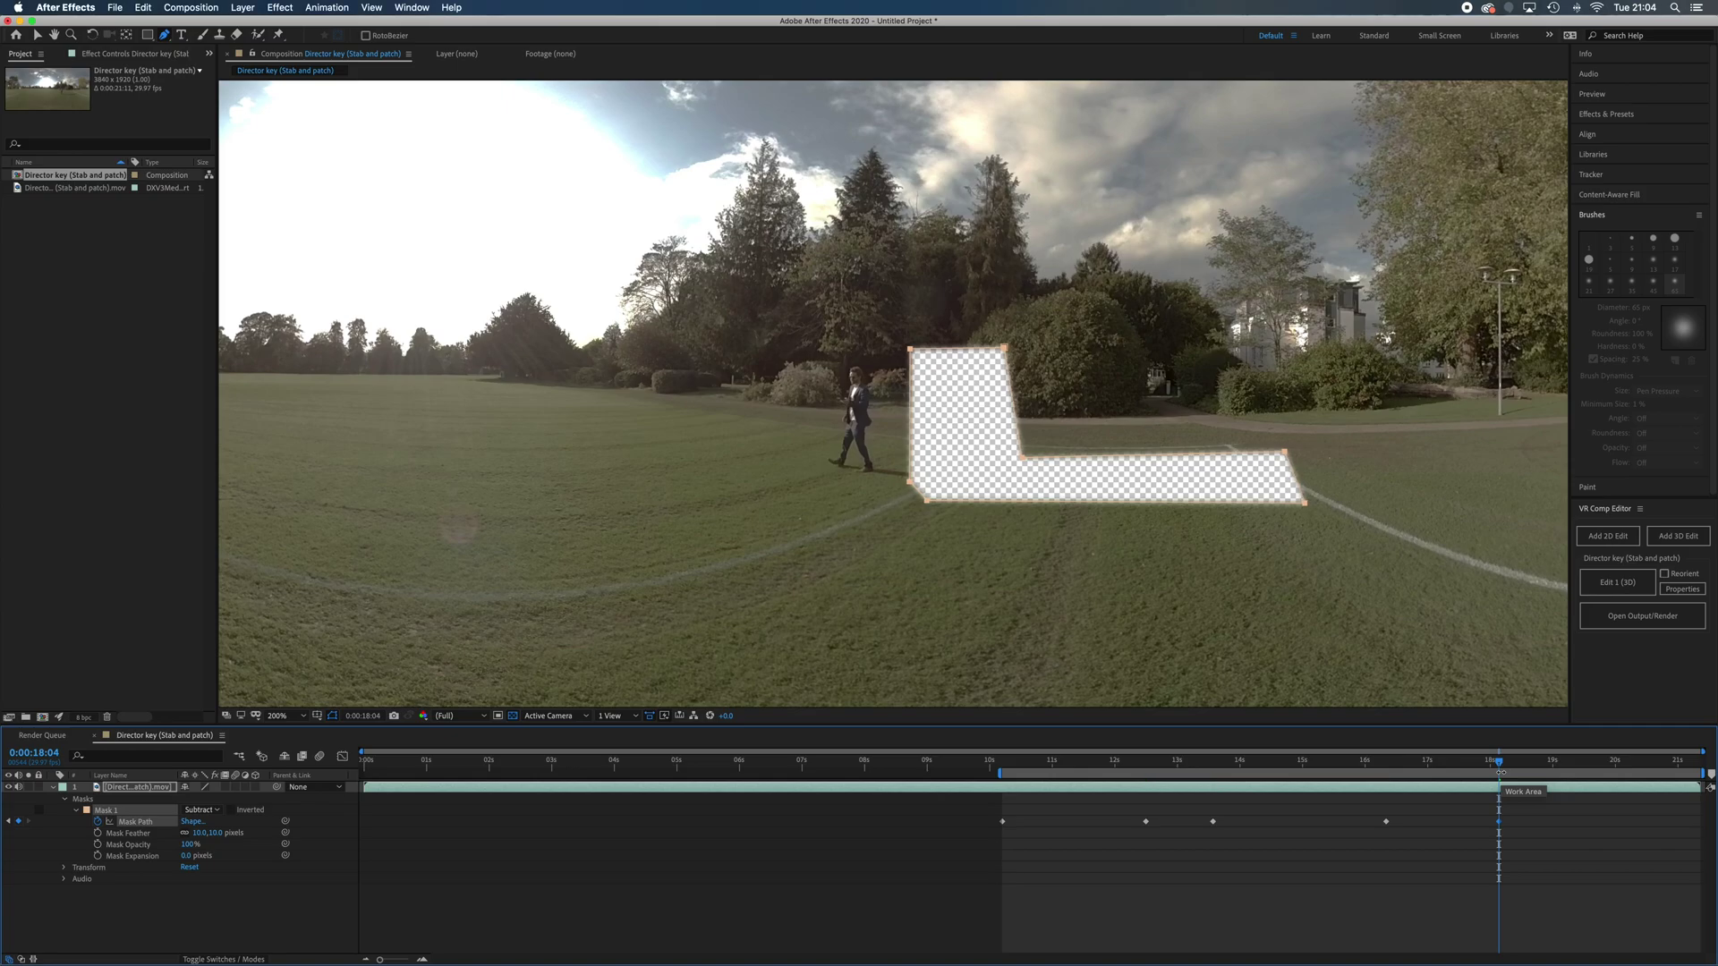
pyautogui.press('Left')
pyautogui.press('Left')
pyautogui.press('Left')
pyautogui.press('Left')
pyautogui.press('Left')
pyautogui.press('Left')
pyautogui.press('Left')
pyautogui.press('Left')
pyautogui.press('Left')
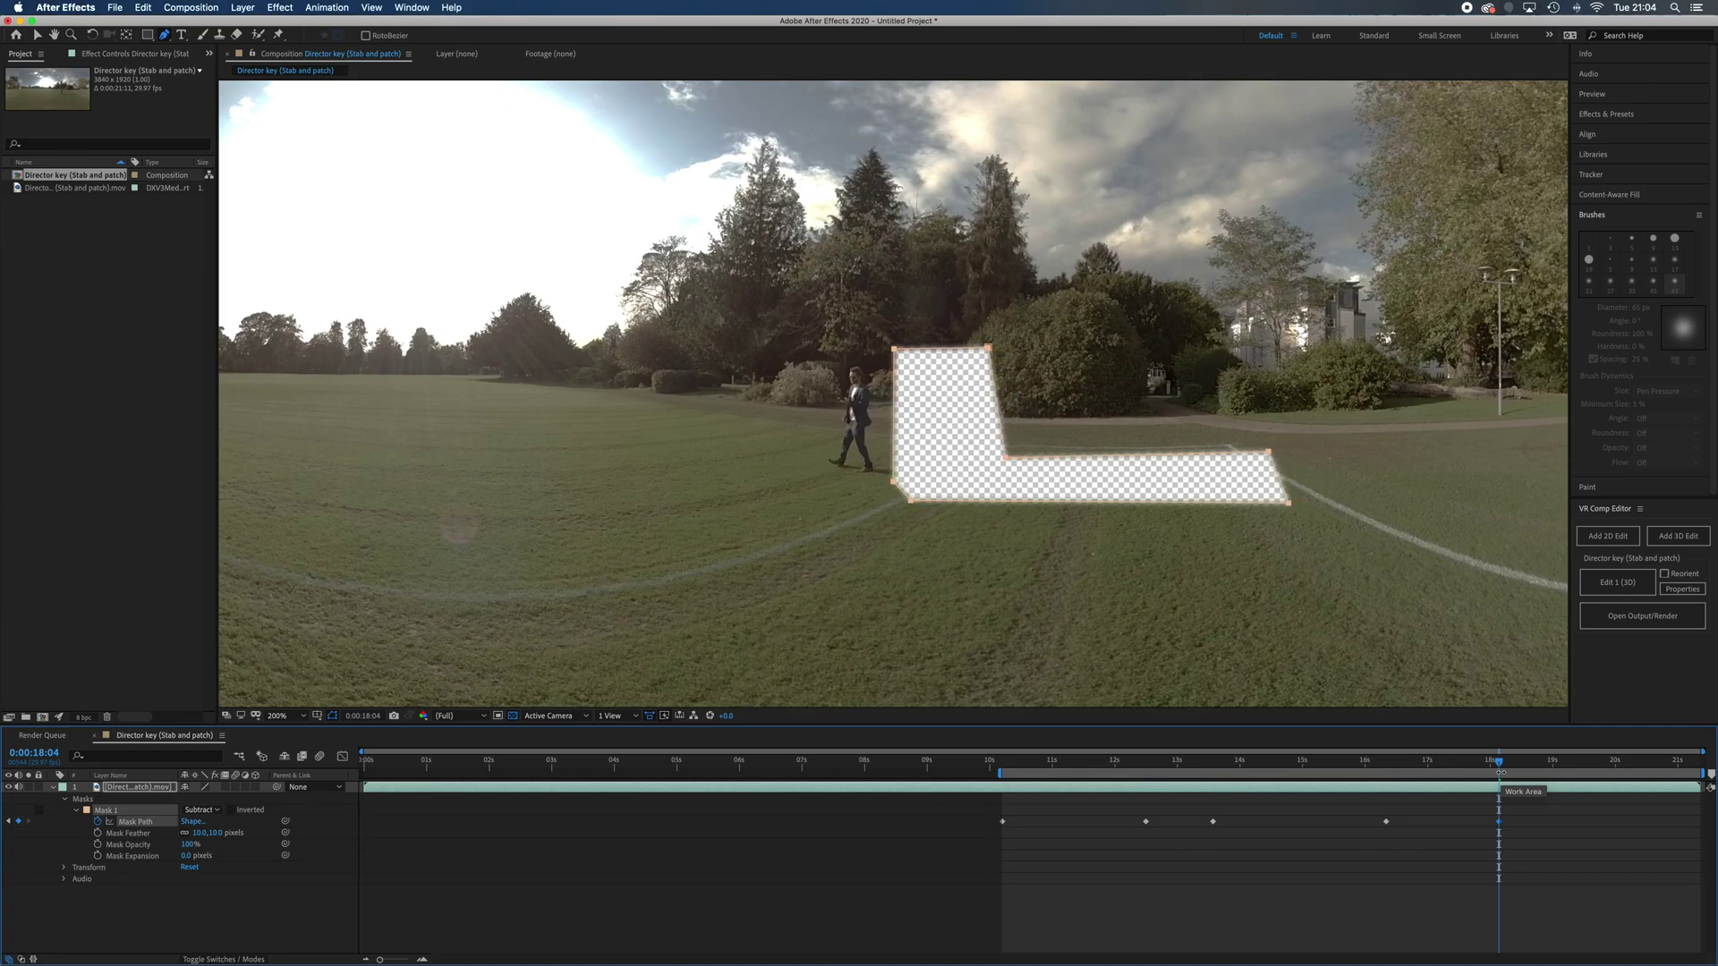
pyautogui.press('Left')
pyautogui.press('Left')
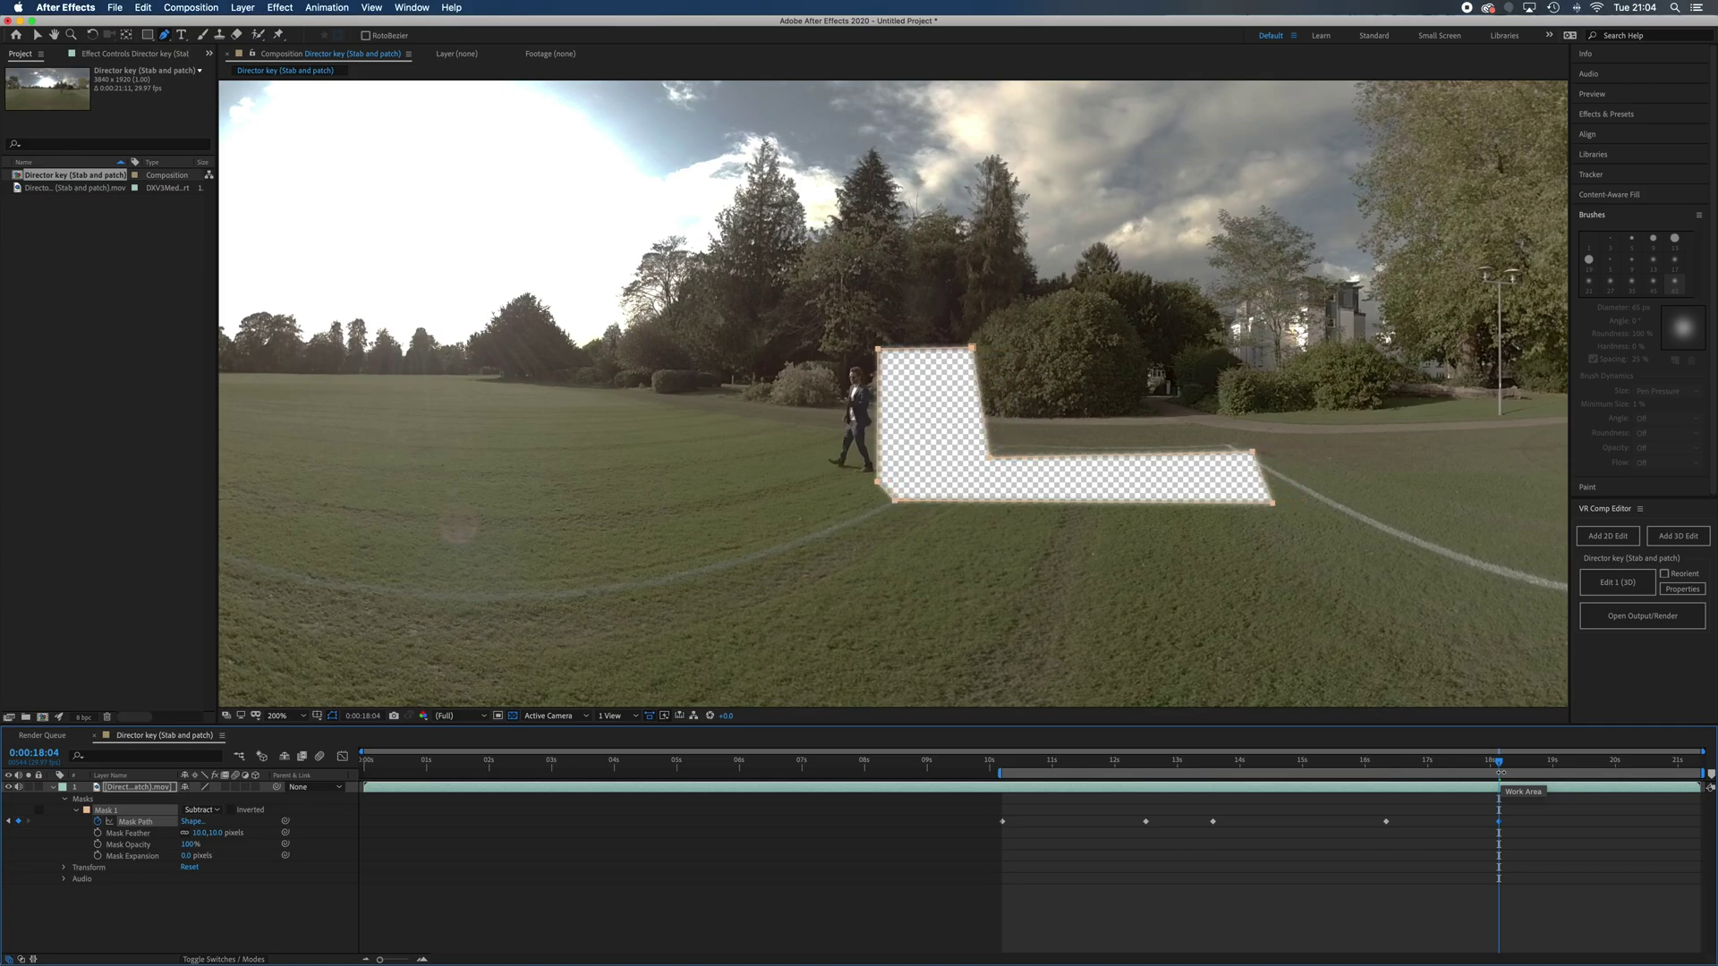
pyautogui.press('Left')
pyautogui.press('Left')
pyautogui.press('Left')
pyautogui.press('Left')
pyautogui.press('Left')
pyautogui.press('Left')
pyautogui.press('Left')
pyautogui.press('Left')
pyautogui.press('Left')
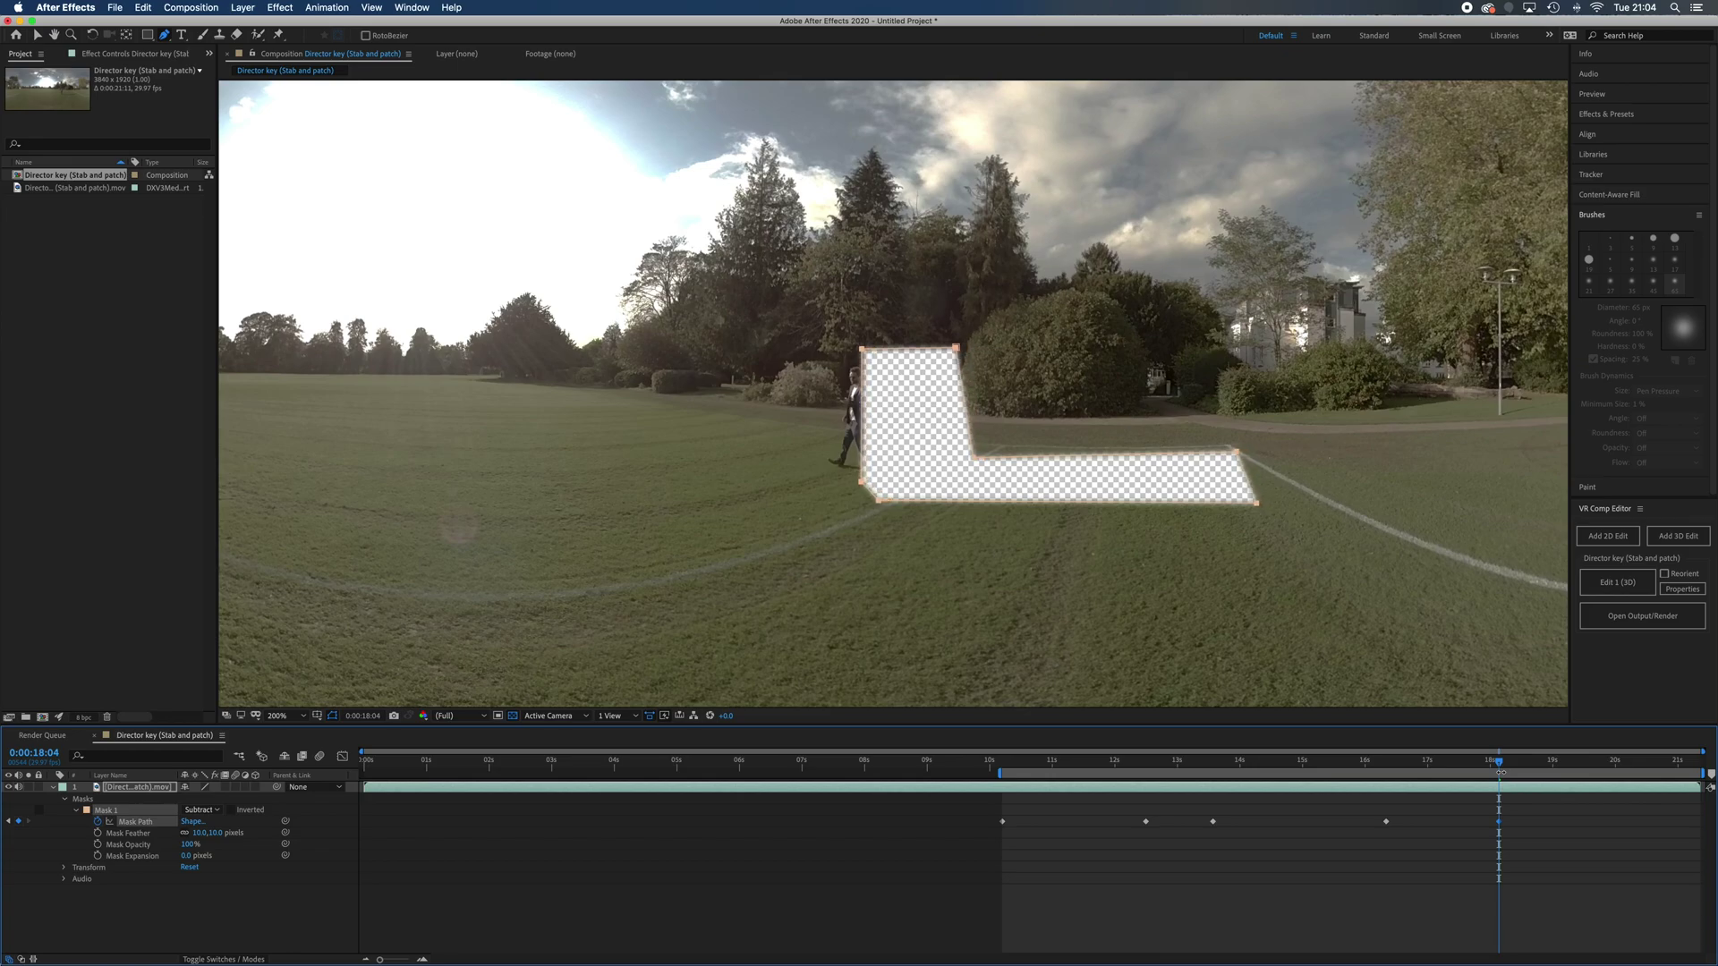
pyautogui.press('Left')
pyautogui.press('Left')
pyautogui.press('Left')
pyautogui.press('Left')
pyautogui.press('Left')
pyautogui.press('Left')
pyautogui.press('Left')
pyautogui.press('Left')
pyautogui.press('Left')
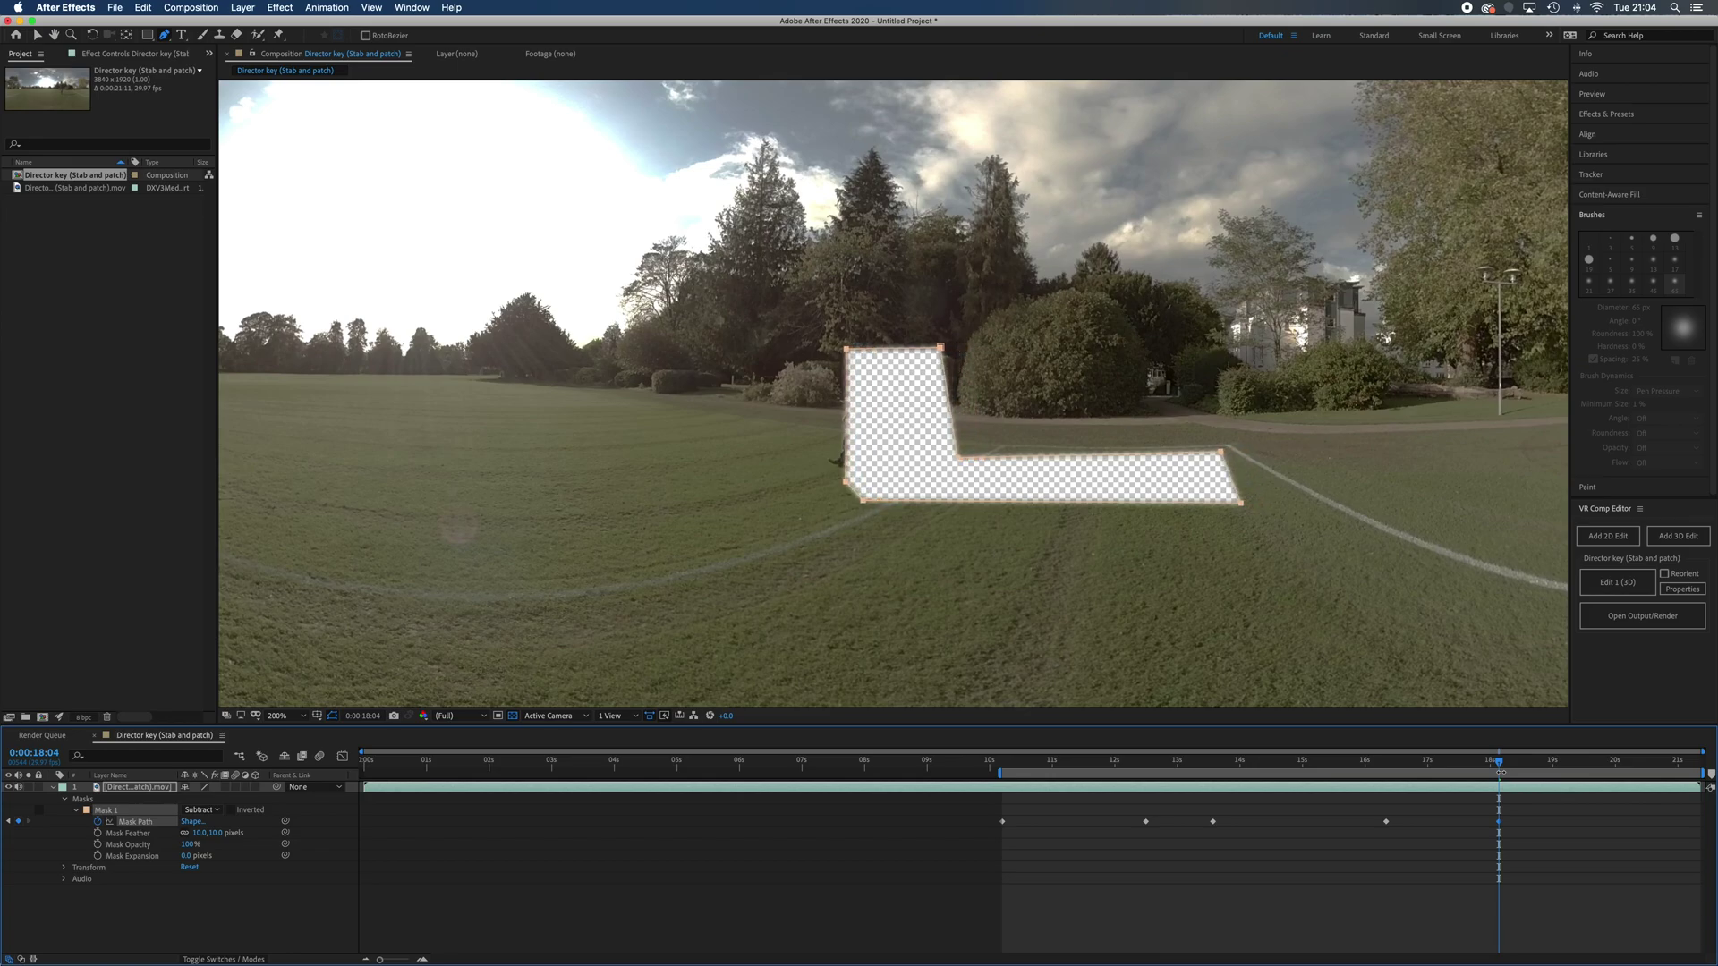
pyautogui.press('Left')
pyautogui.press('Left')
pyautogui.press('Left')
pyautogui.press('Left')
pyautogui.press('Left')
pyautogui.press('Left')
pyautogui.press('Left')
pyautogui.press('Left')
pyautogui.press('Left')
pyautogui.press('Left')
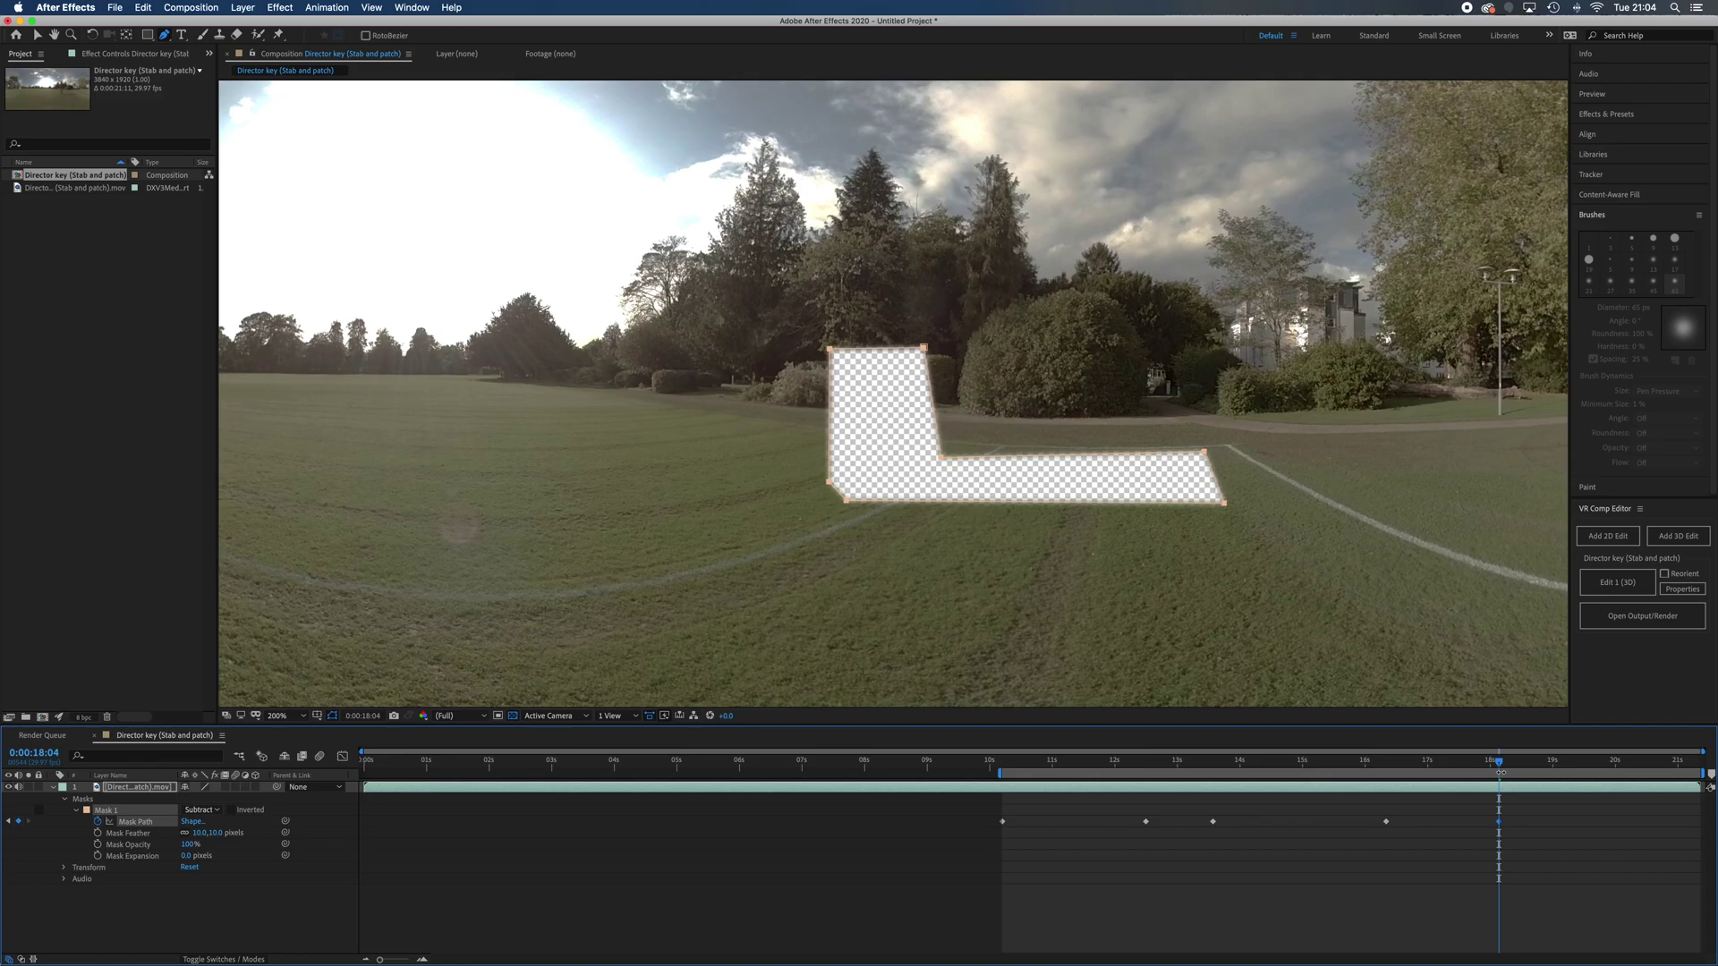
pyautogui.press('Left')
pyautogui.press('Left')
pyautogui.press('Left')
pyautogui.press('Left')
pyautogui.press('Left')
pyautogui.press('Left')
pyautogui.press('Left')
pyautogui.press('Left')
pyautogui.press('Left')
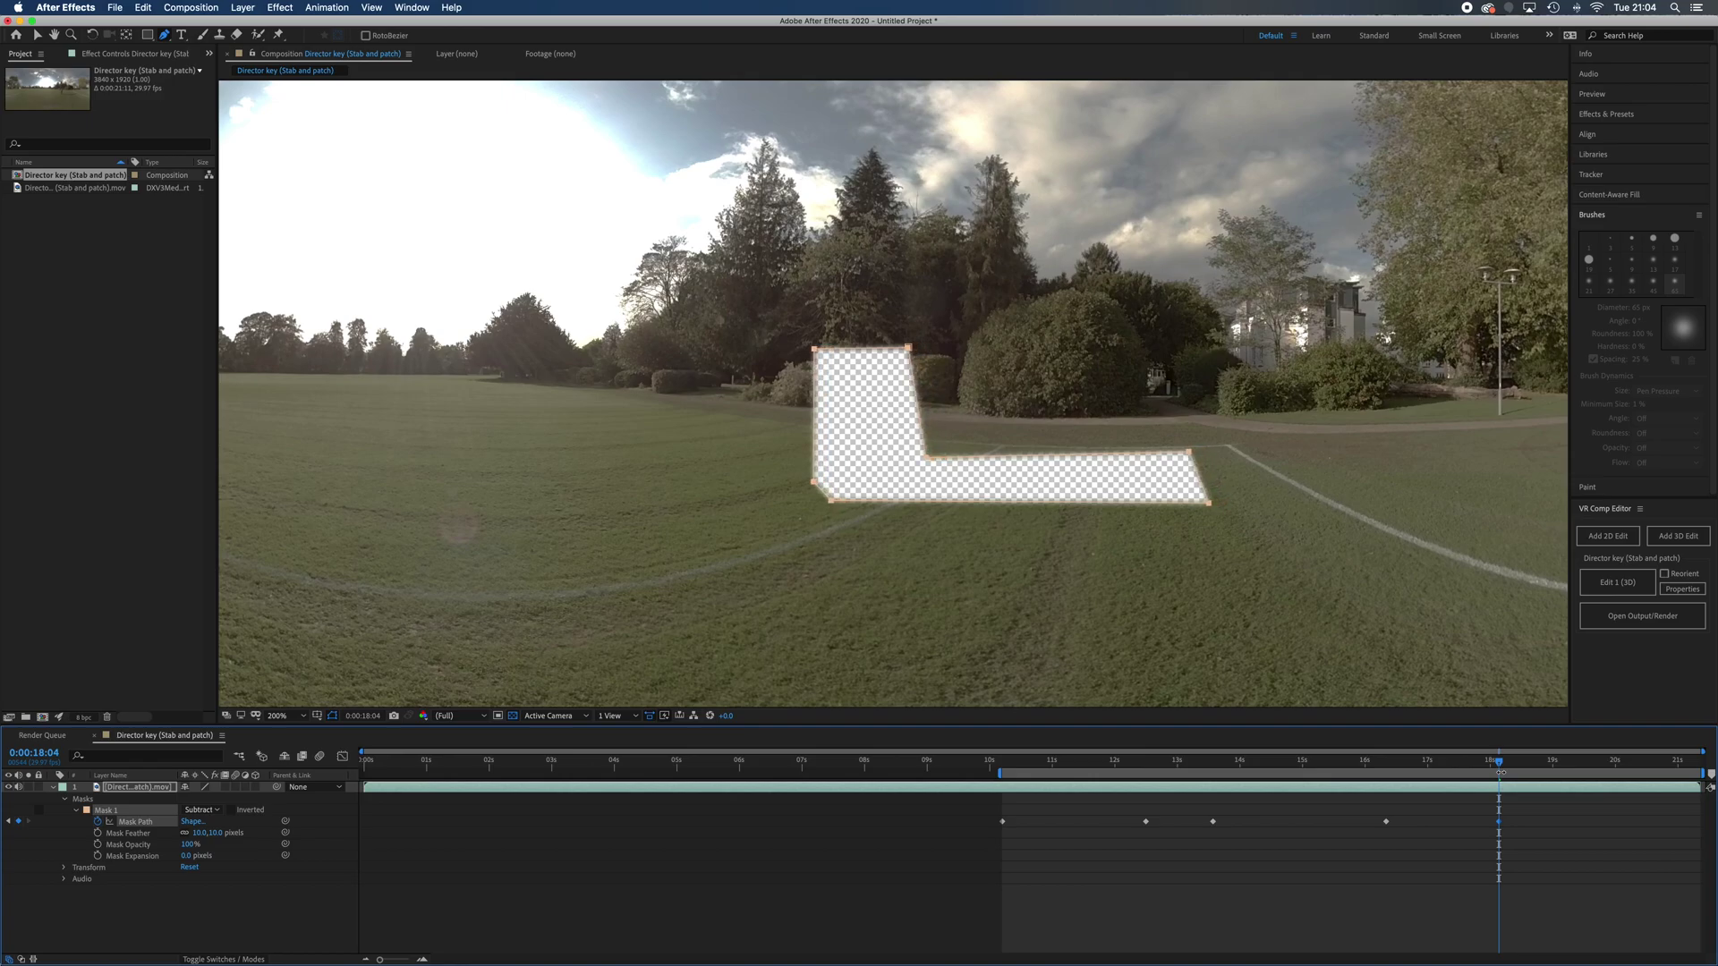
pyautogui.press('Left')
pyautogui.press('Left')
pyautogui.press('Left')
pyautogui.press('Left')
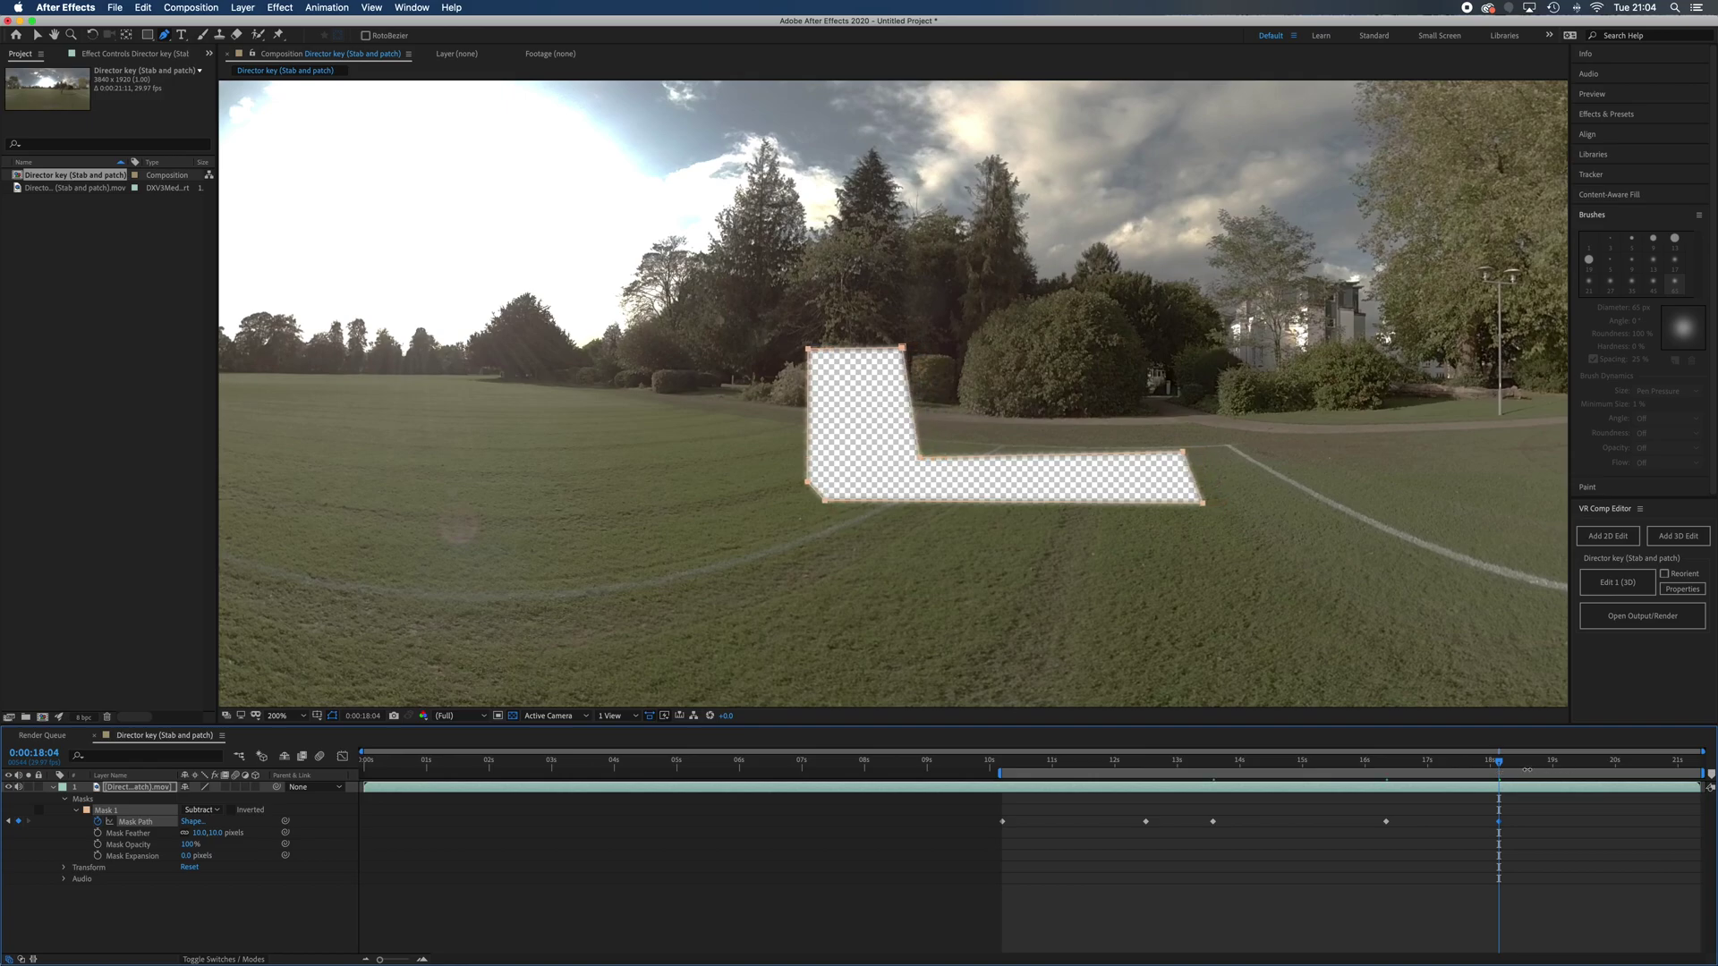
pyautogui.moveTo(1500, 767); pyautogui.dragTo(1558, 771)
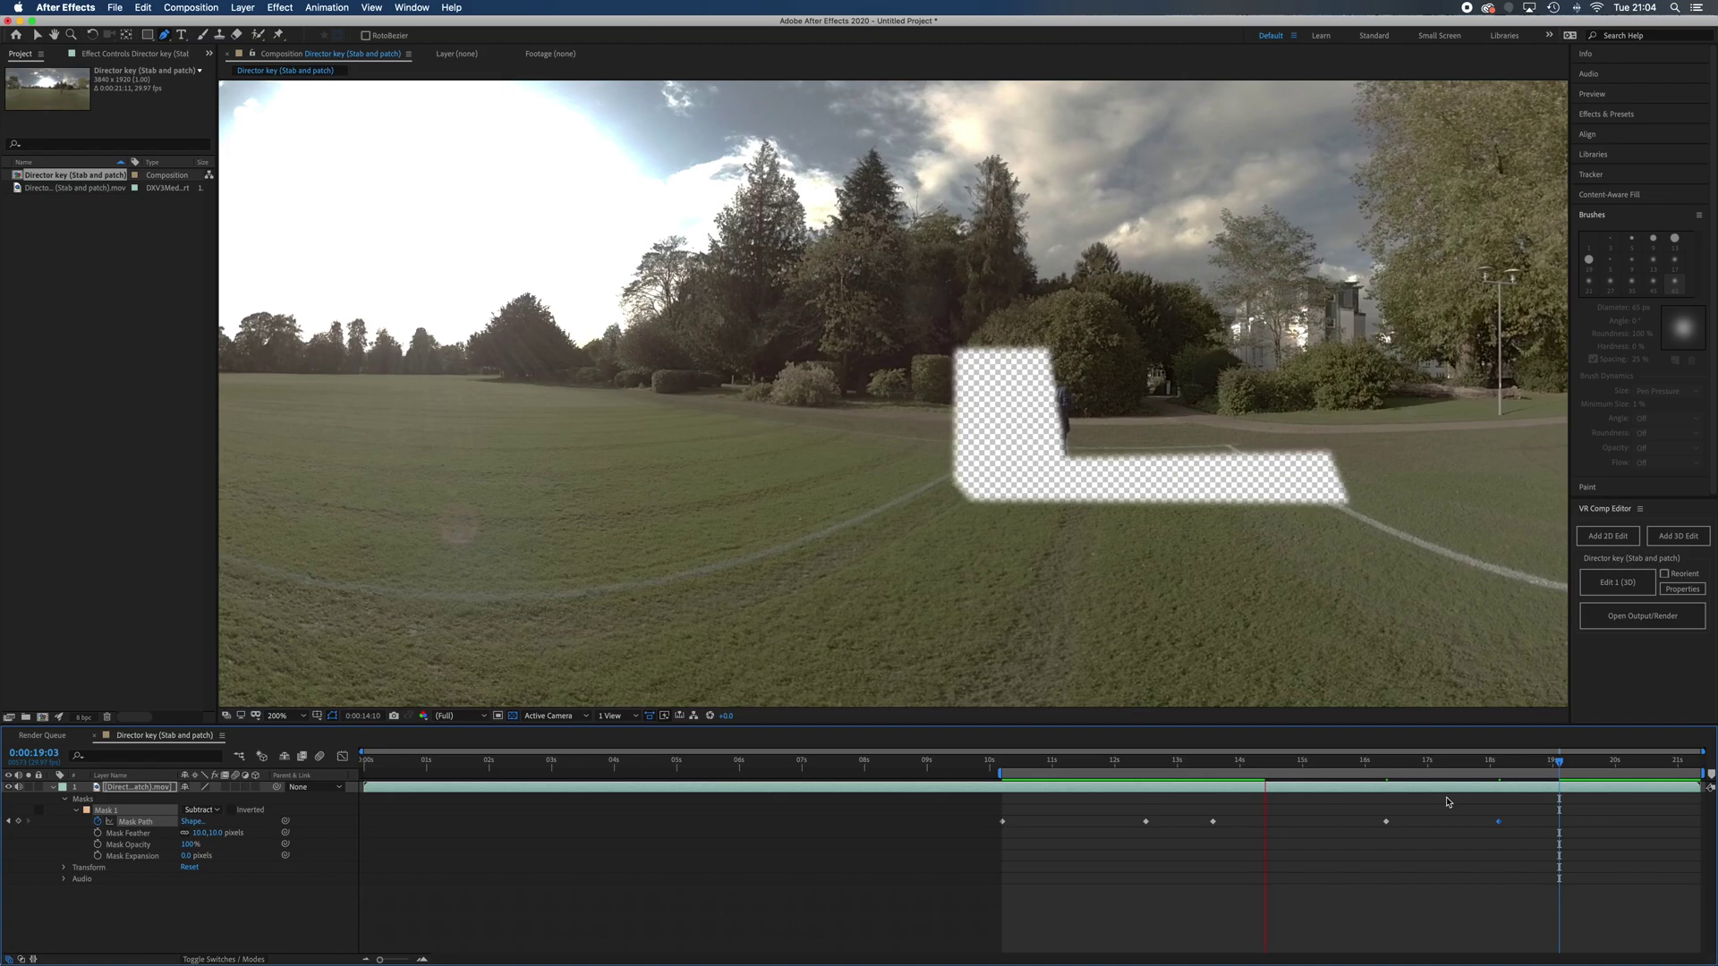
pyautogui.press('space')
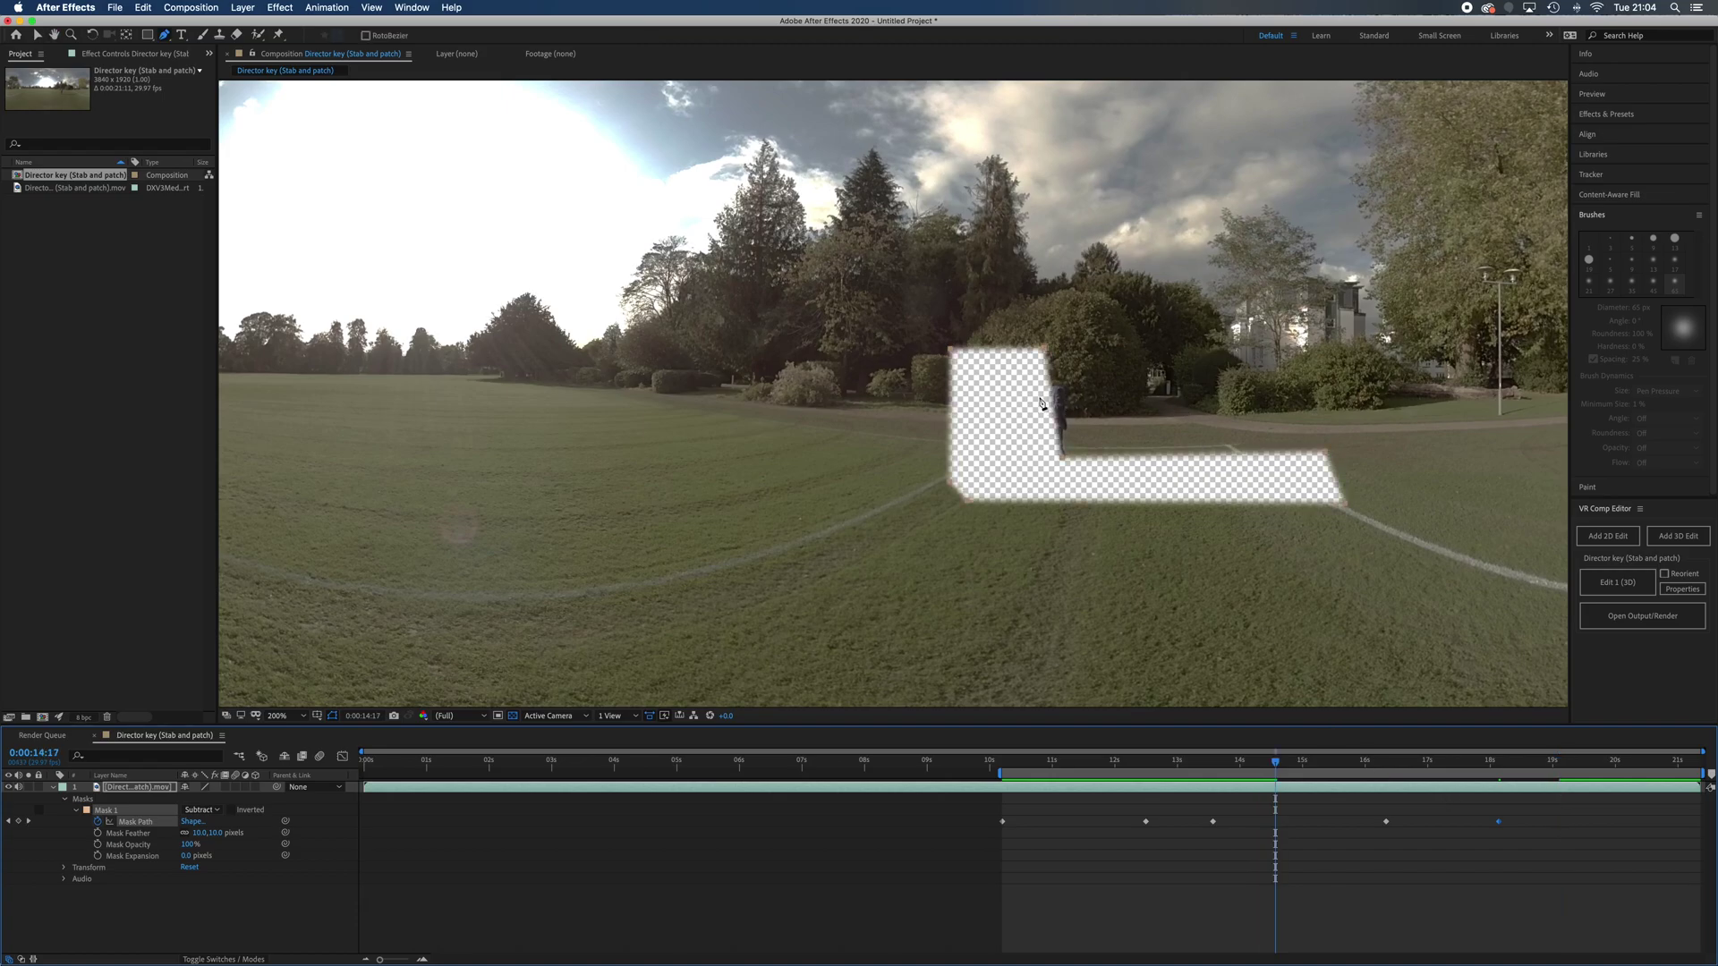
# At 0:00:14:17, nudge the mask three steps right to add a keyframe.
pyautogui.press('Right')
pyautogui.press('Right')
pyautogui.press('Right')
pyautogui.press('Right')
pyautogui.press('Right')
pyautogui.press('Right')
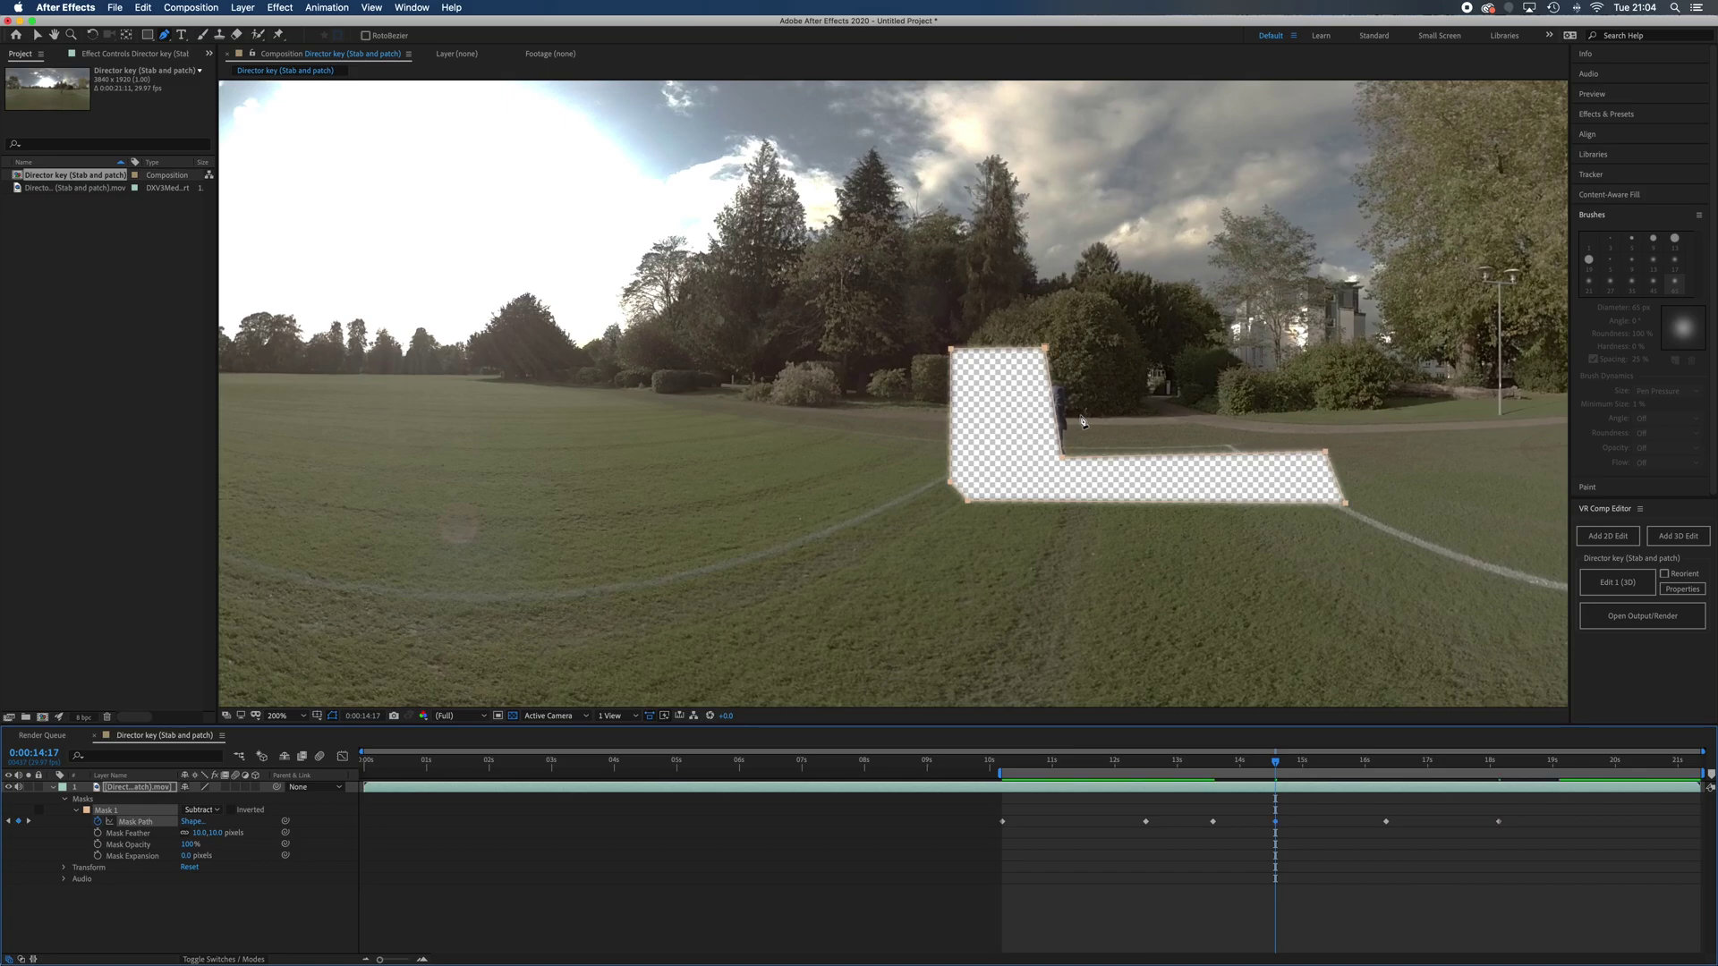
pyautogui.press('Right')
pyautogui.press('Right')
pyautogui.press('Right')
pyautogui.press('Right')
pyautogui.press('Right')
pyautogui.press('Right')
pyautogui.press('Right')
pyautogui.press('Right')
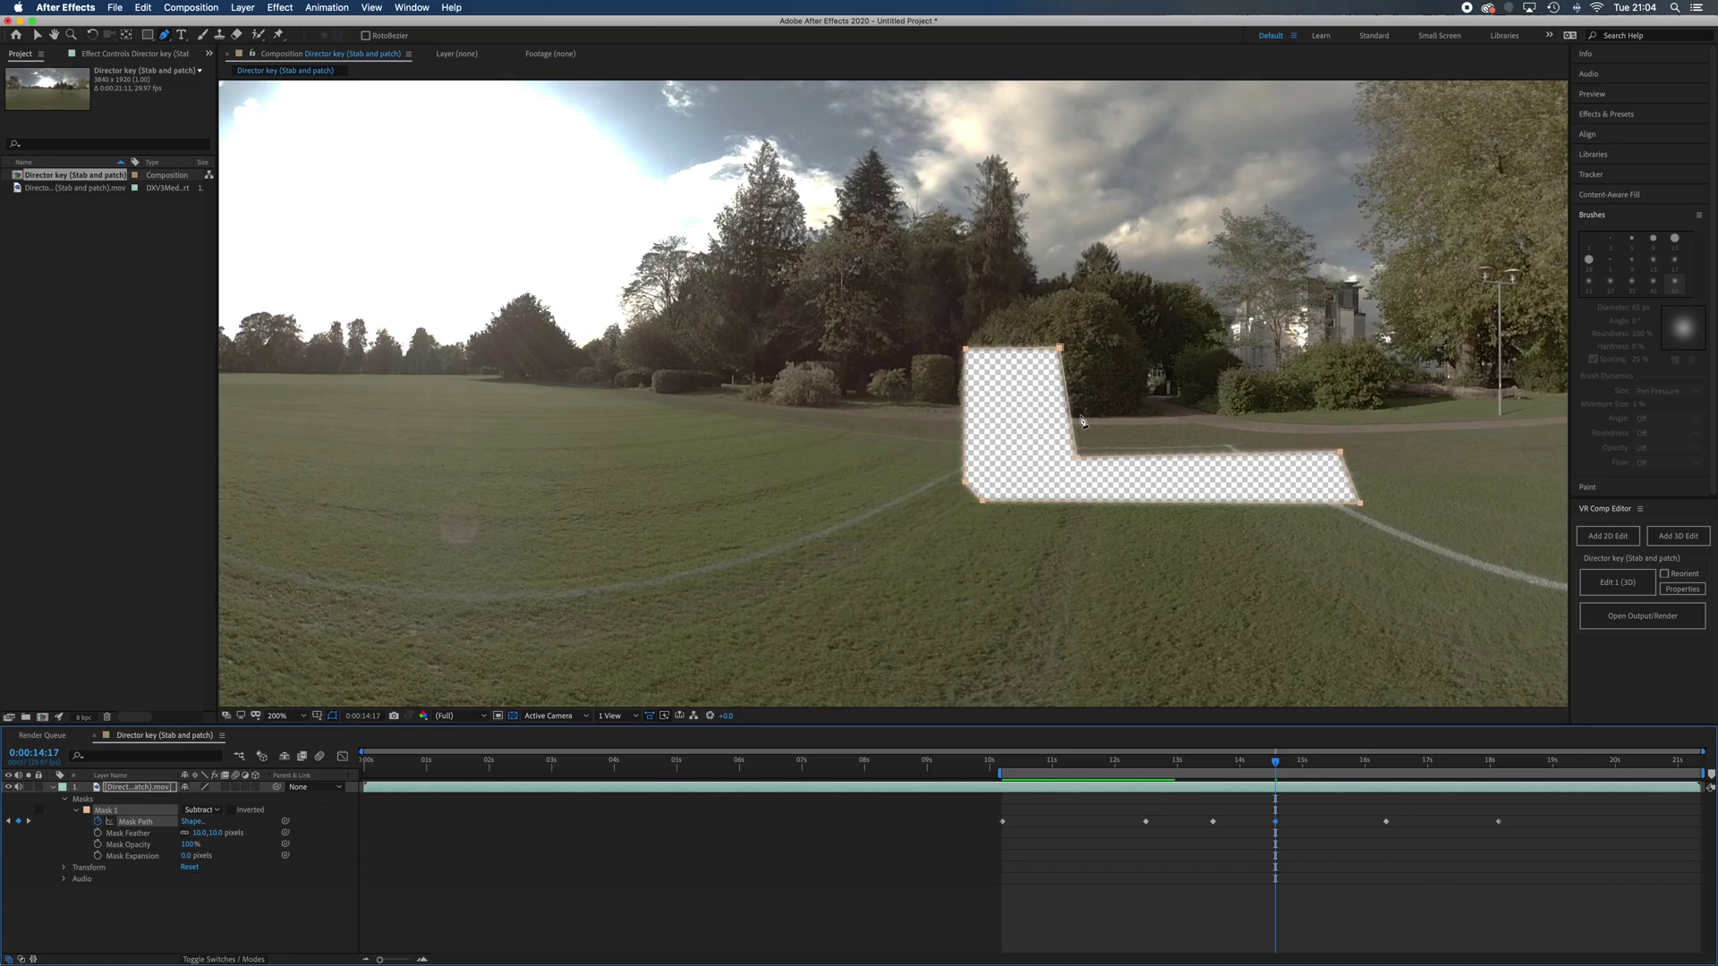
pyautogui.press('Right')
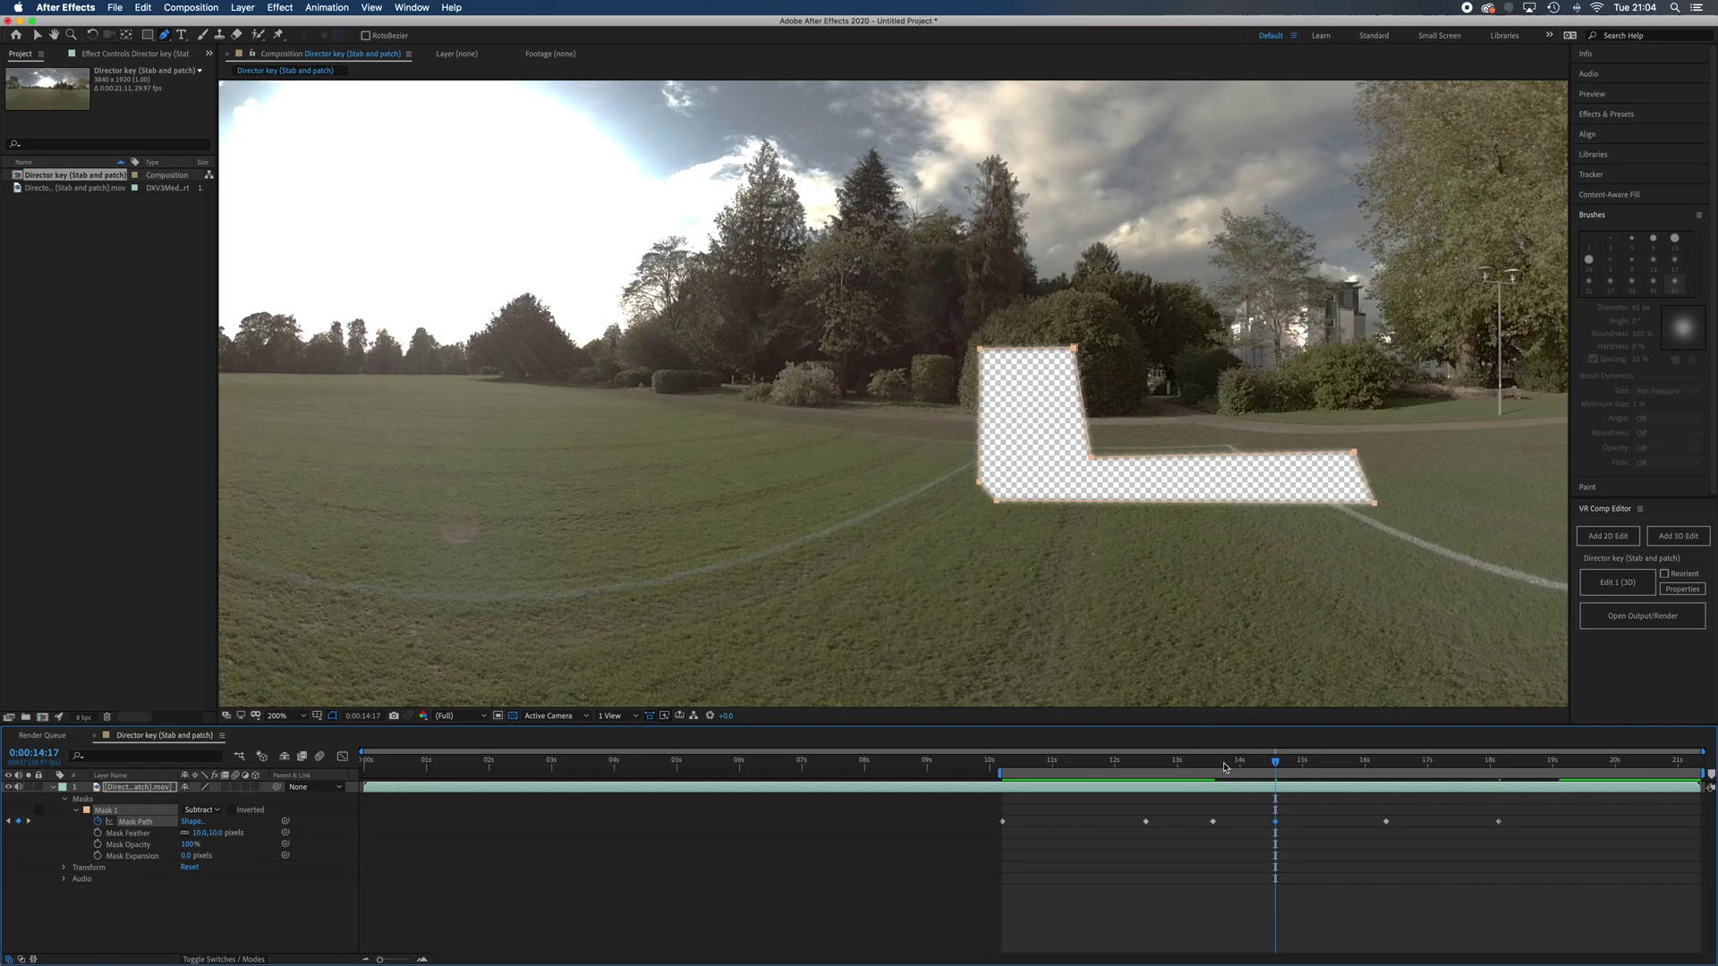
# Preview the animated mask from 0:00:13:08.
pyautogui.moveTo(1225, 767)
pyautogui.mouseDown()
pyautogui.moveTo(1202, 768)
pyautogui.moveTo(1219, 768)
pyautogui.mouseUp()
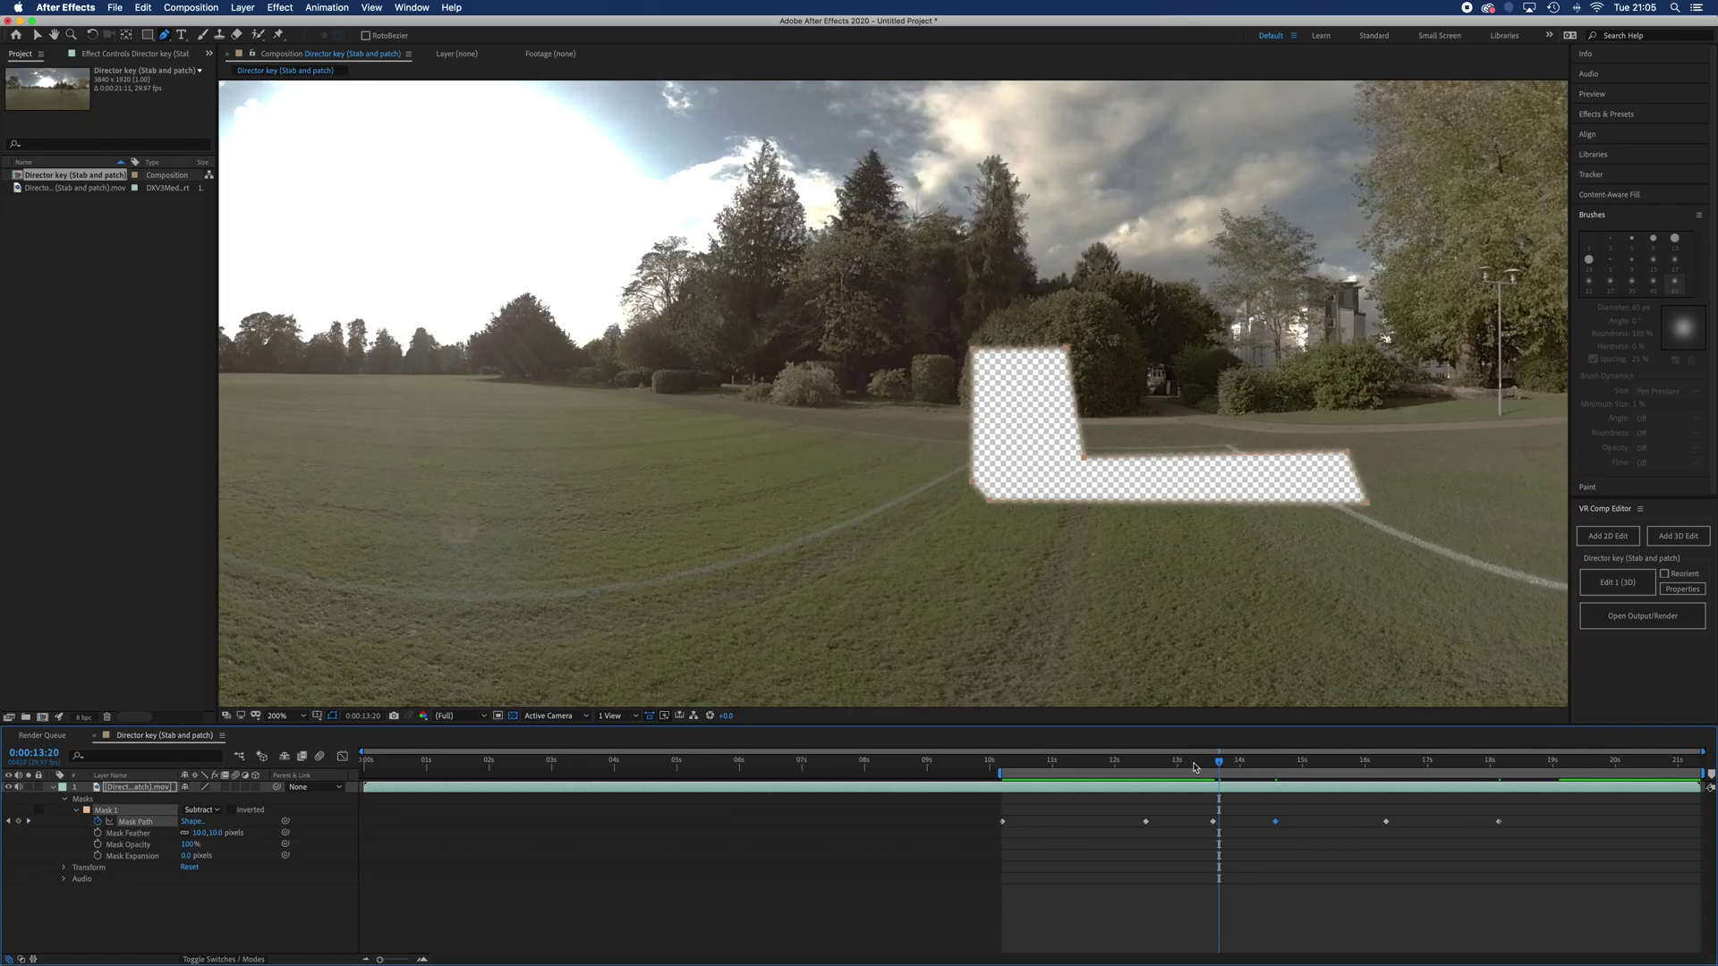
pyautogui.click(1195, 767)
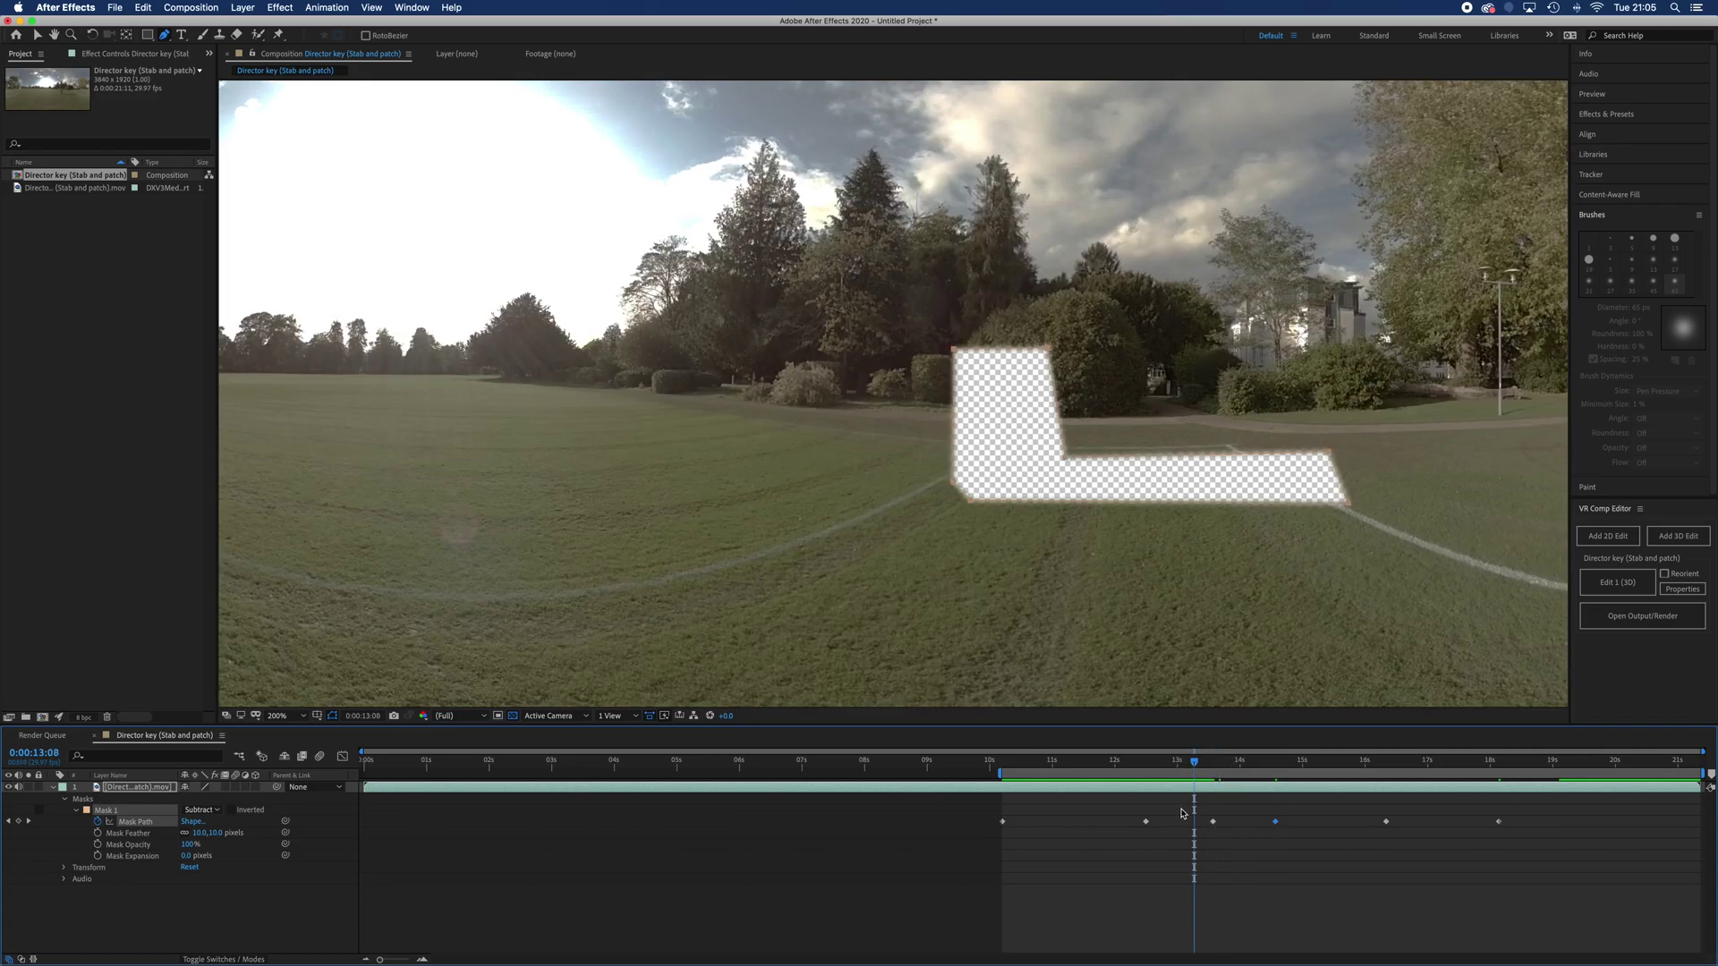
pyautogui.press('space')
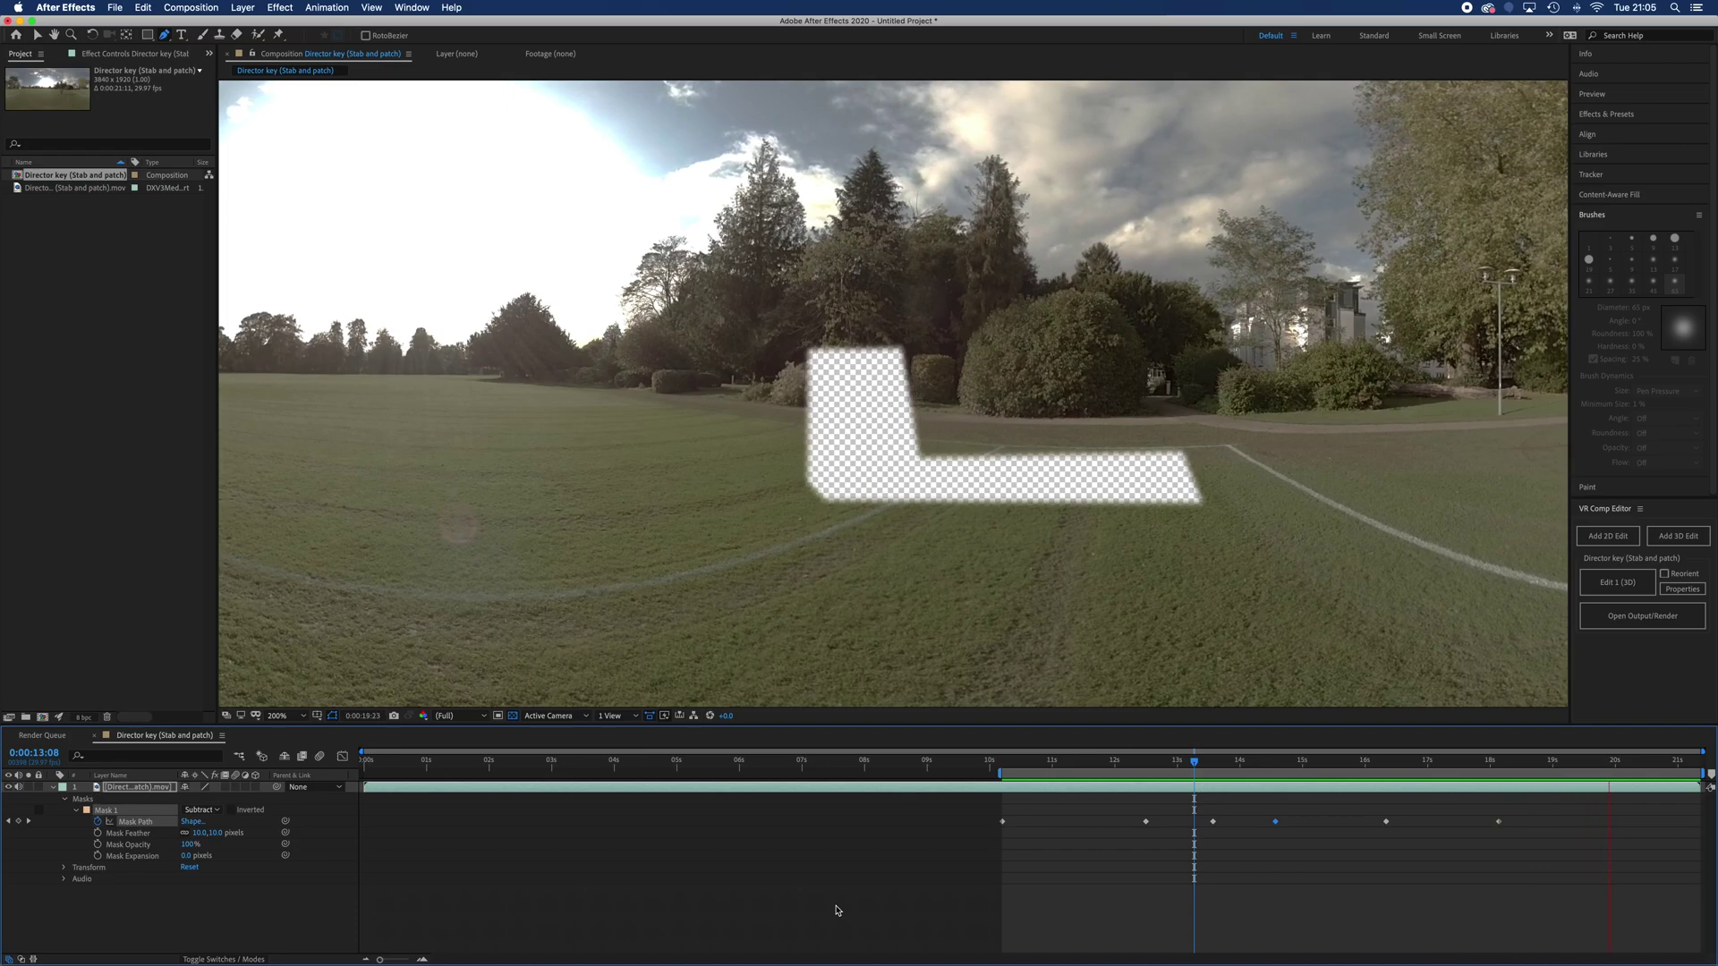
# Return to 0:00:10:06, keep the Content-Aware Fill method on Object, and generate a fill layer.
pyautogui.press('space')
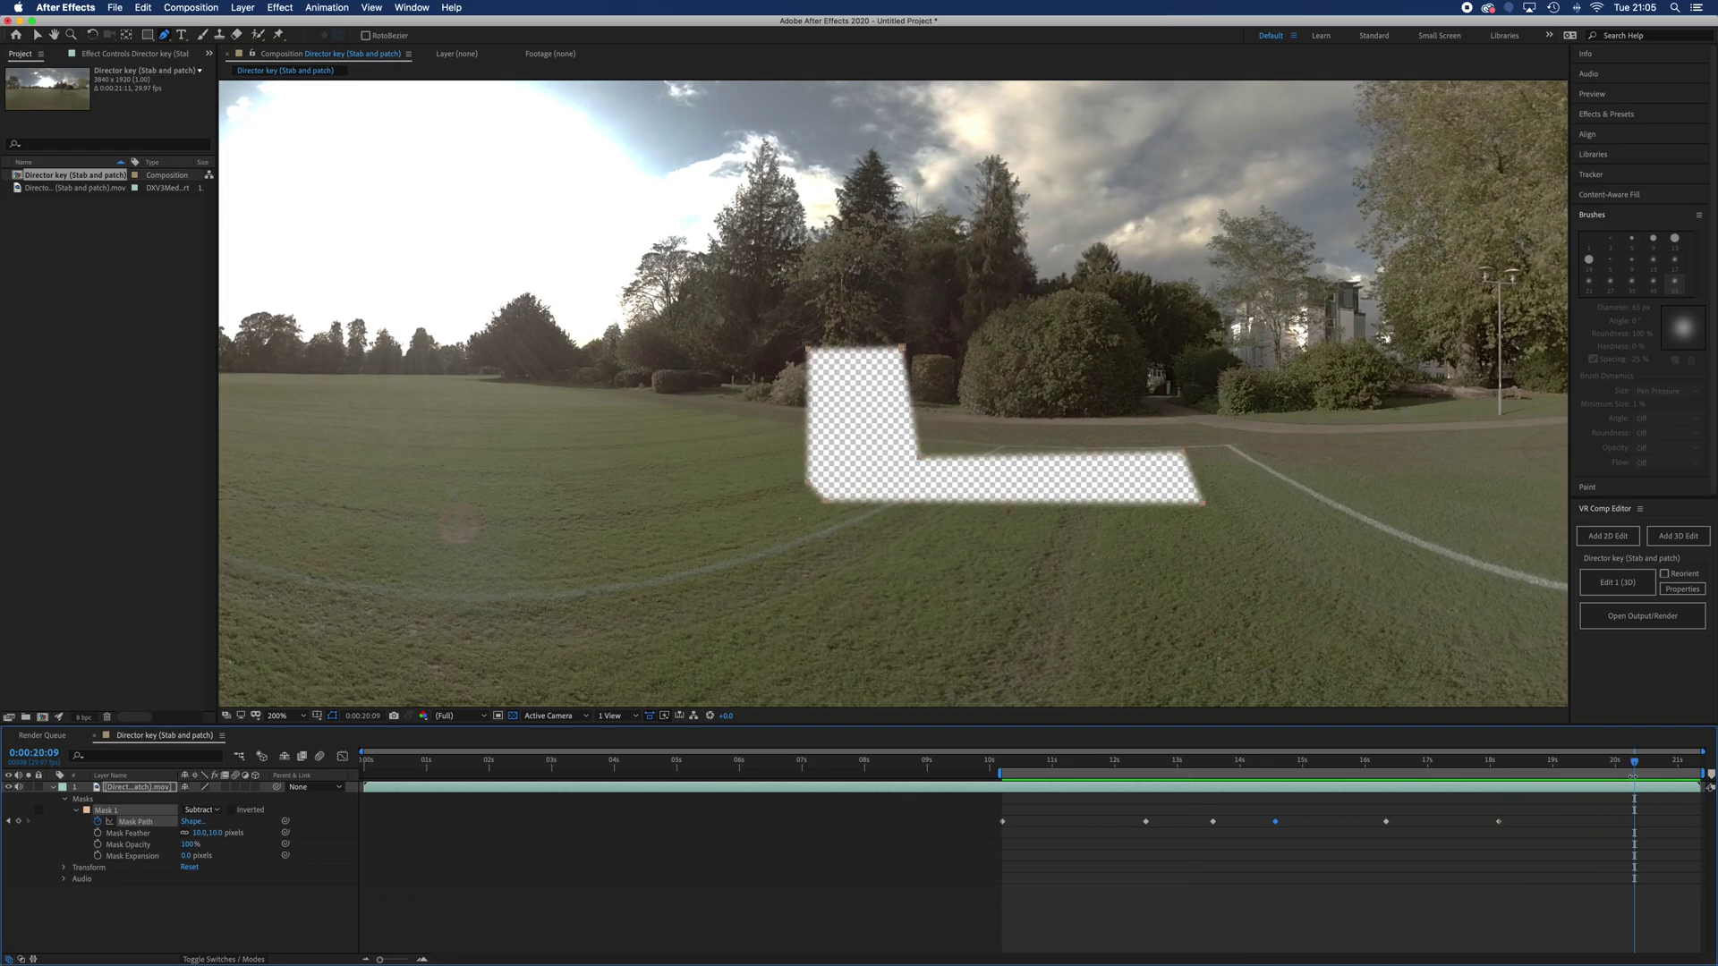
pyautogui.moveTo(1634, 766); pyautogui.dragTo(1002, 831)
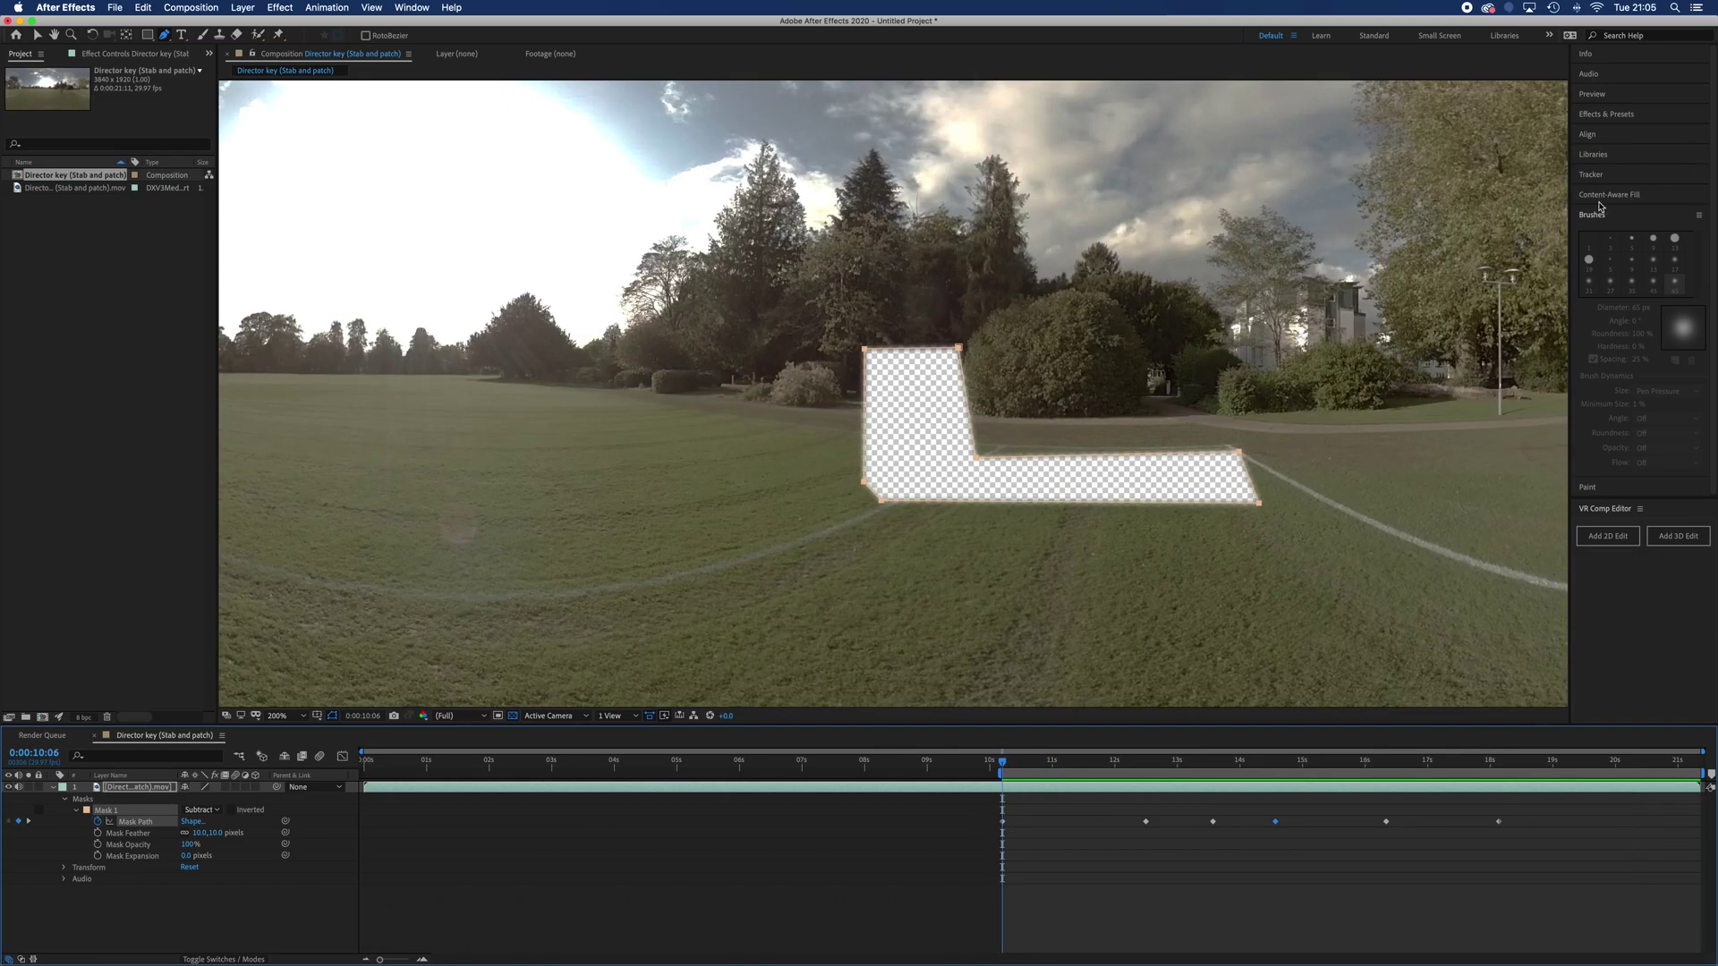
pyautogui.click(1628, 195)
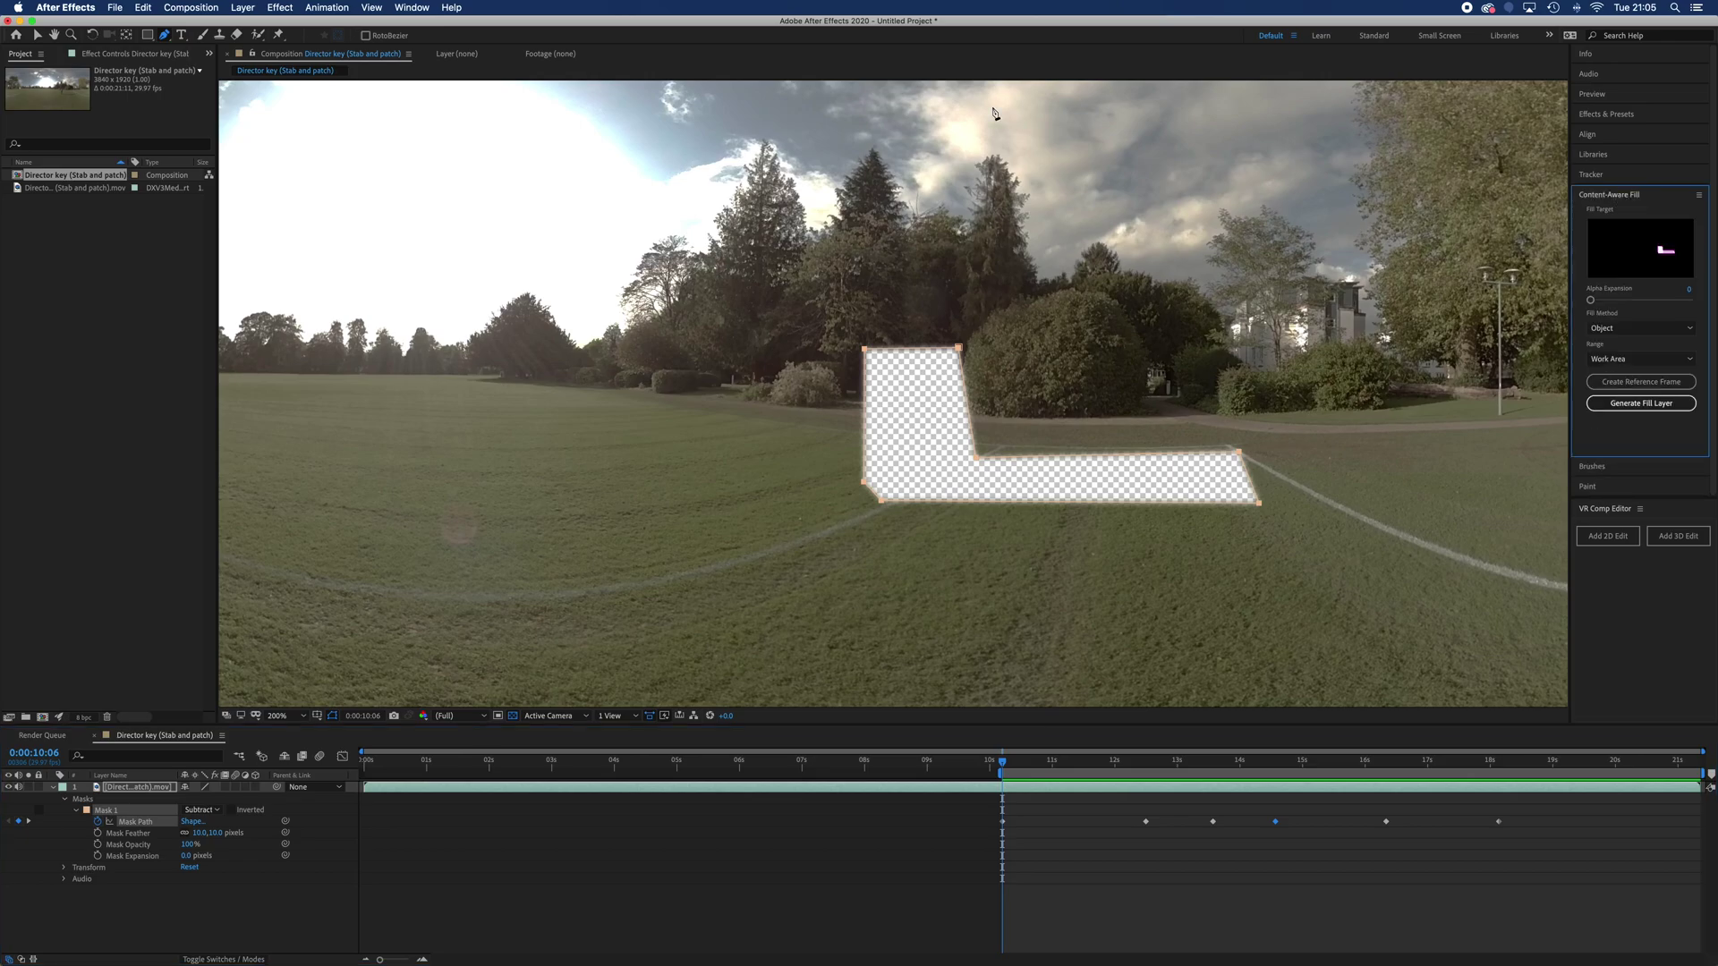
pyautogui.click(412, 8)
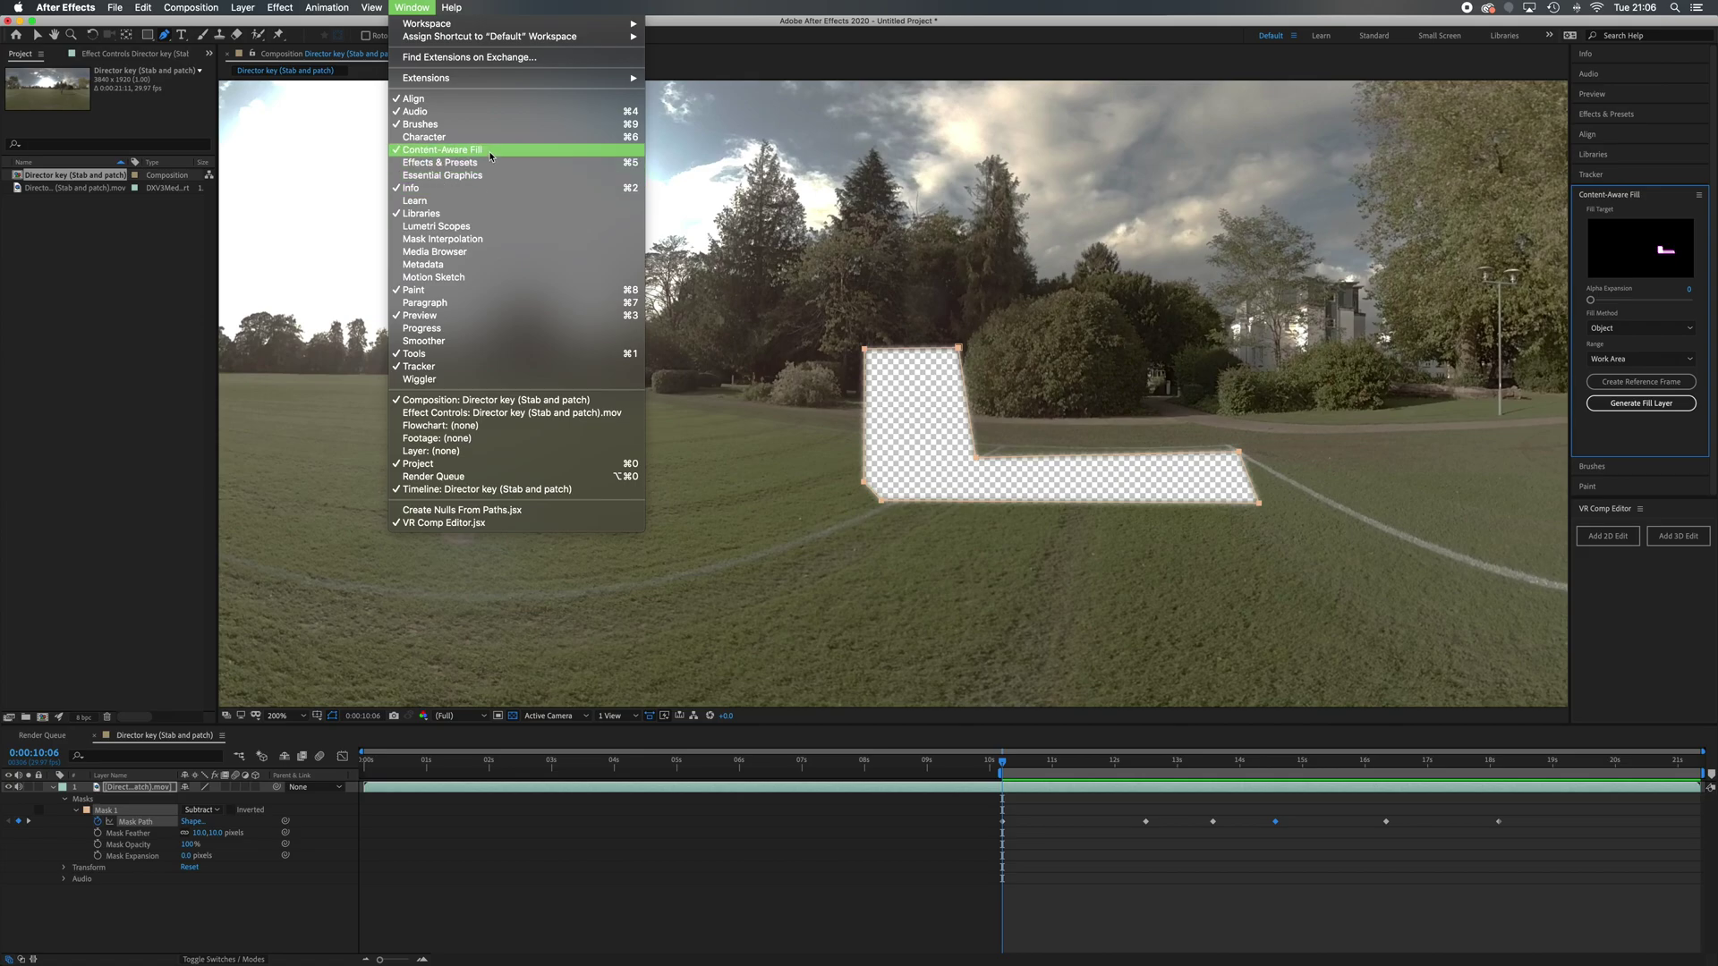
pyautogui.press('Escape')
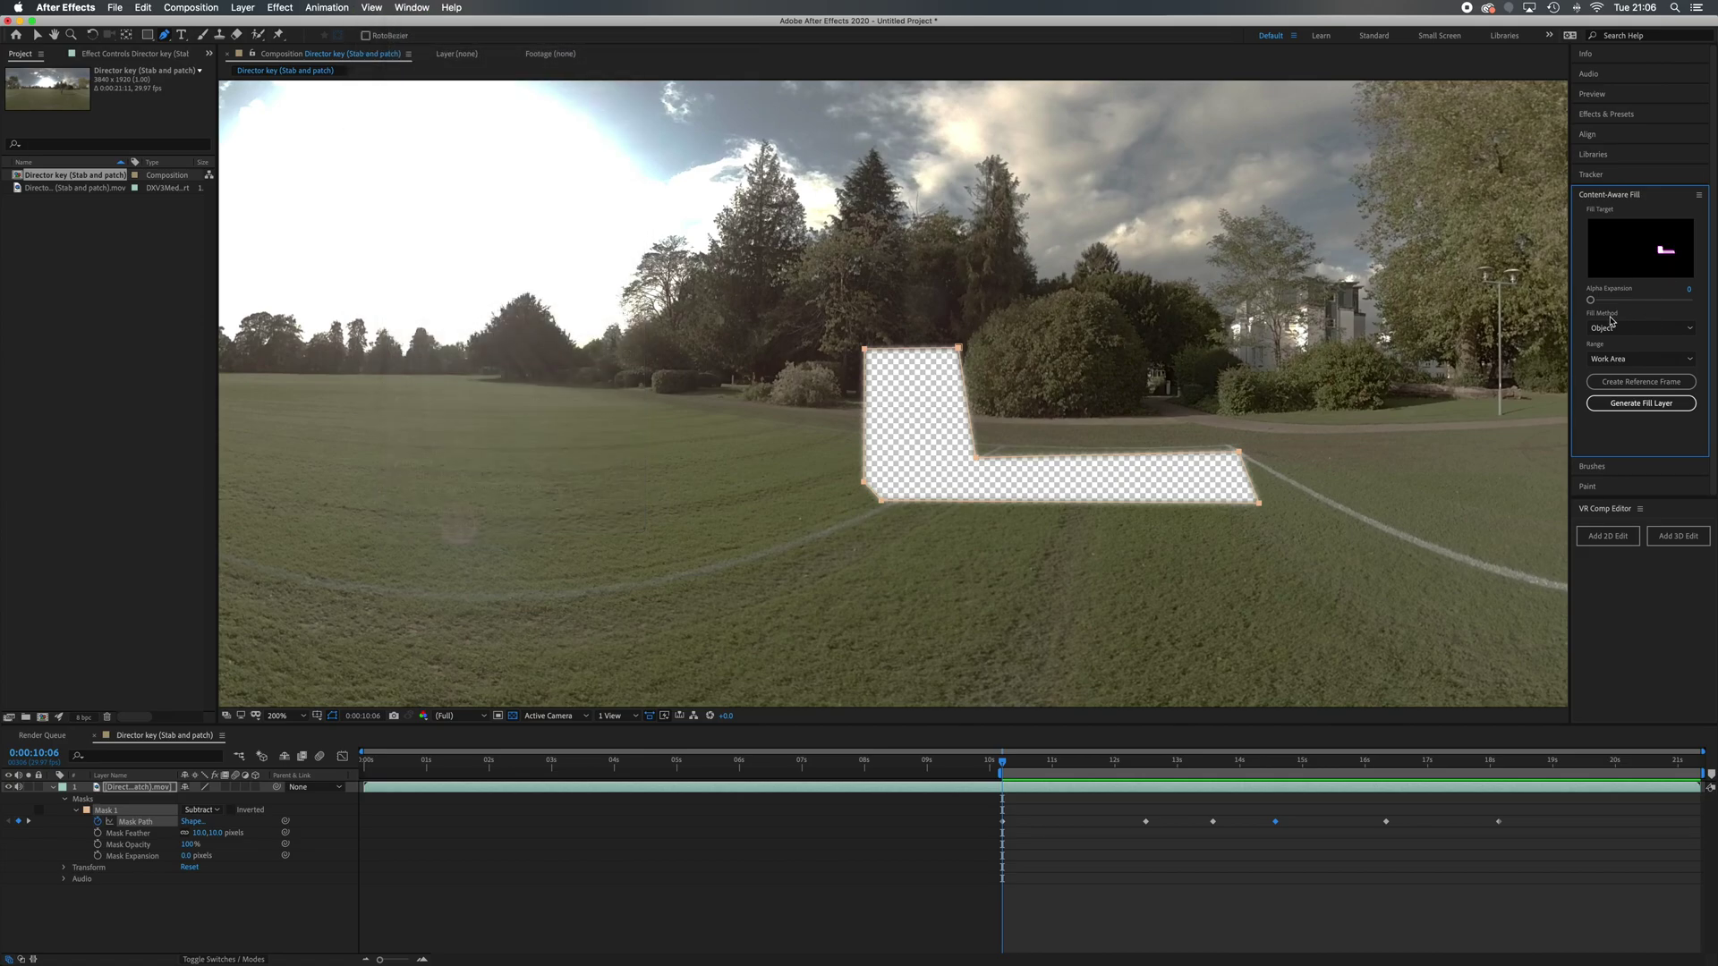
pyautogui.click(1638, 329)
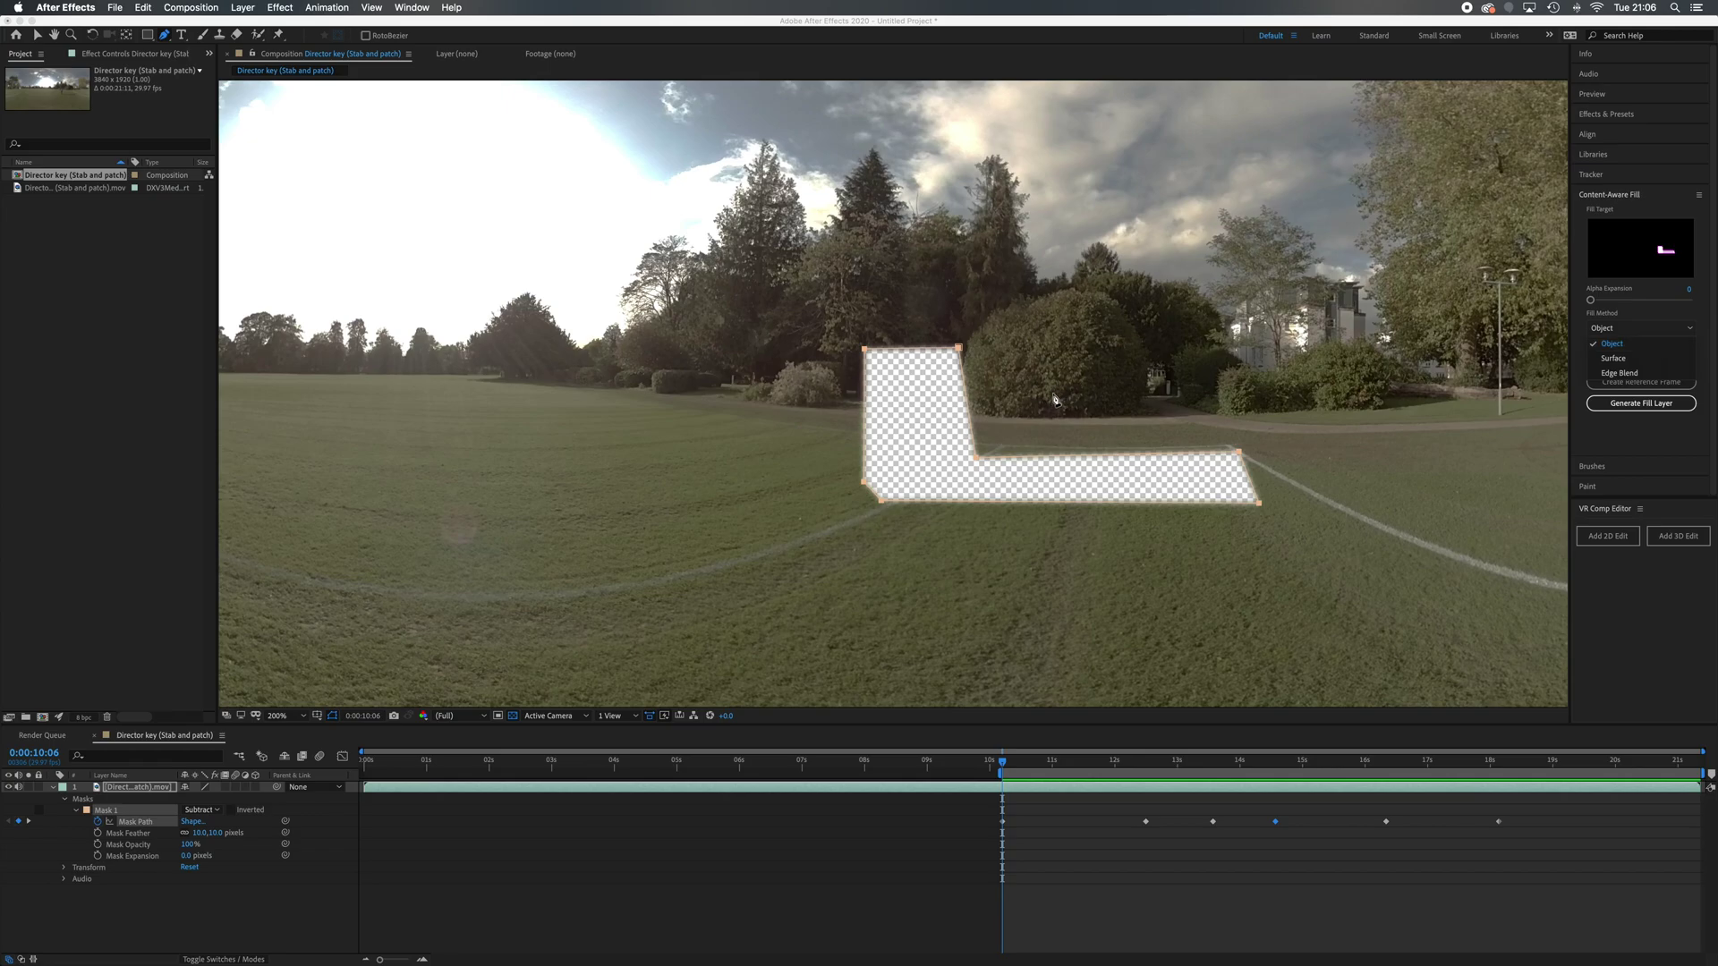
pyautogui.click(1646, 343)
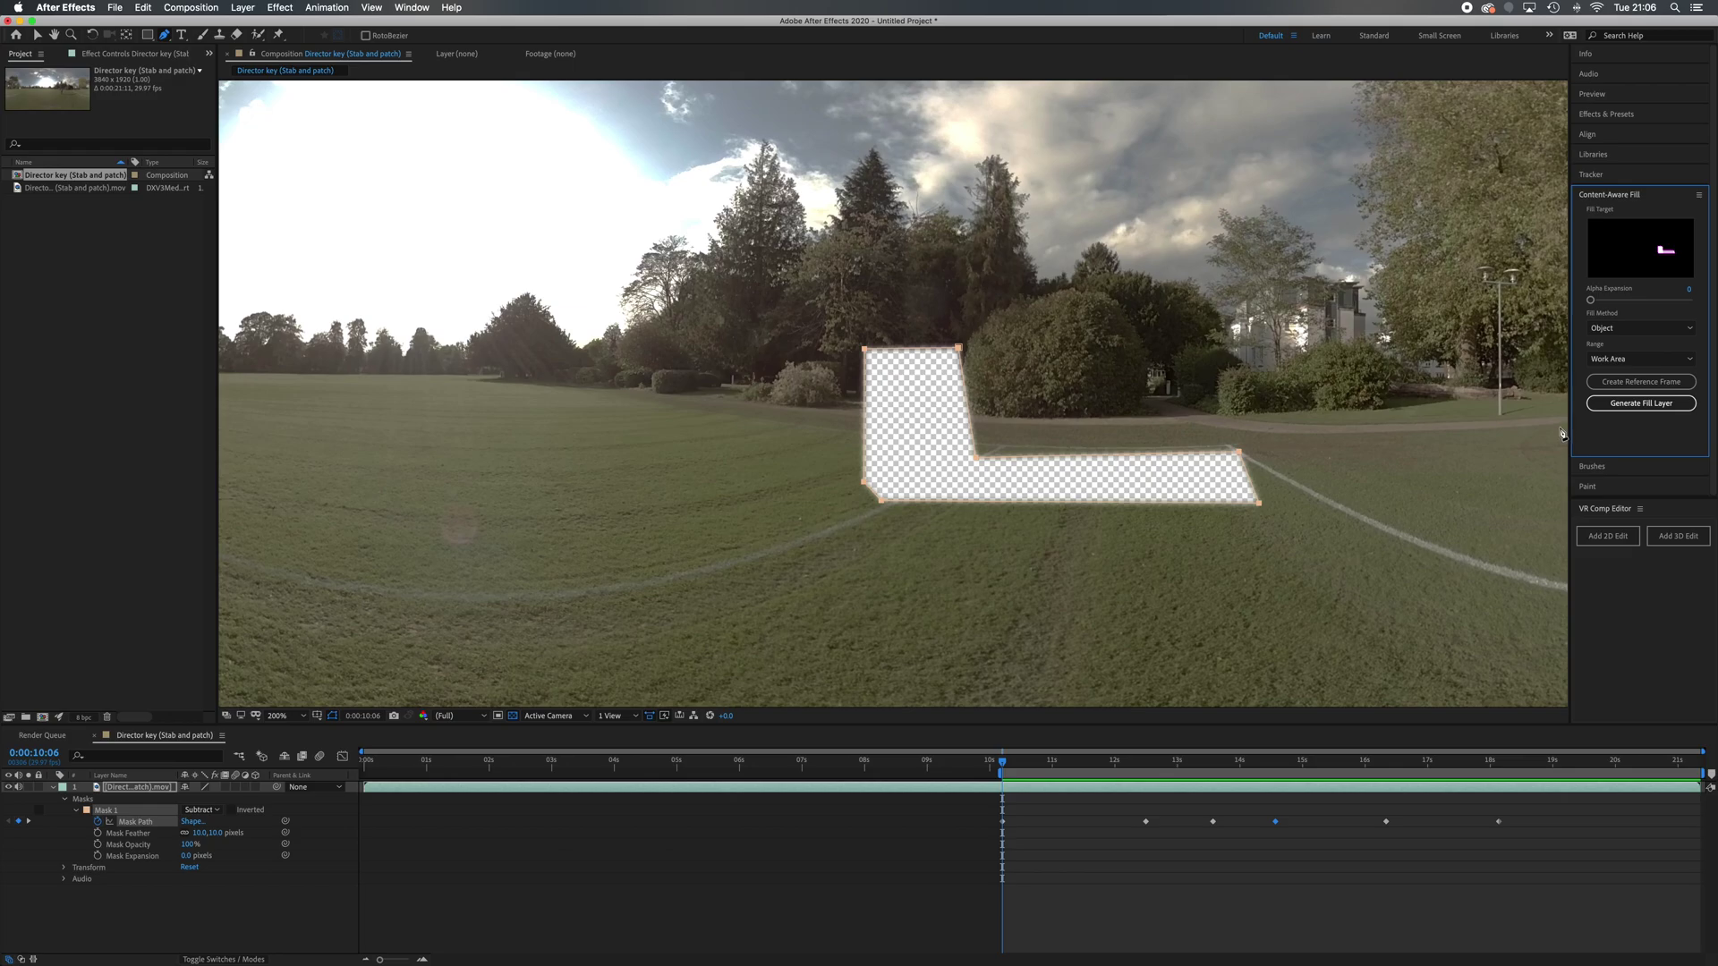
pyautogui.click(1653, 411)
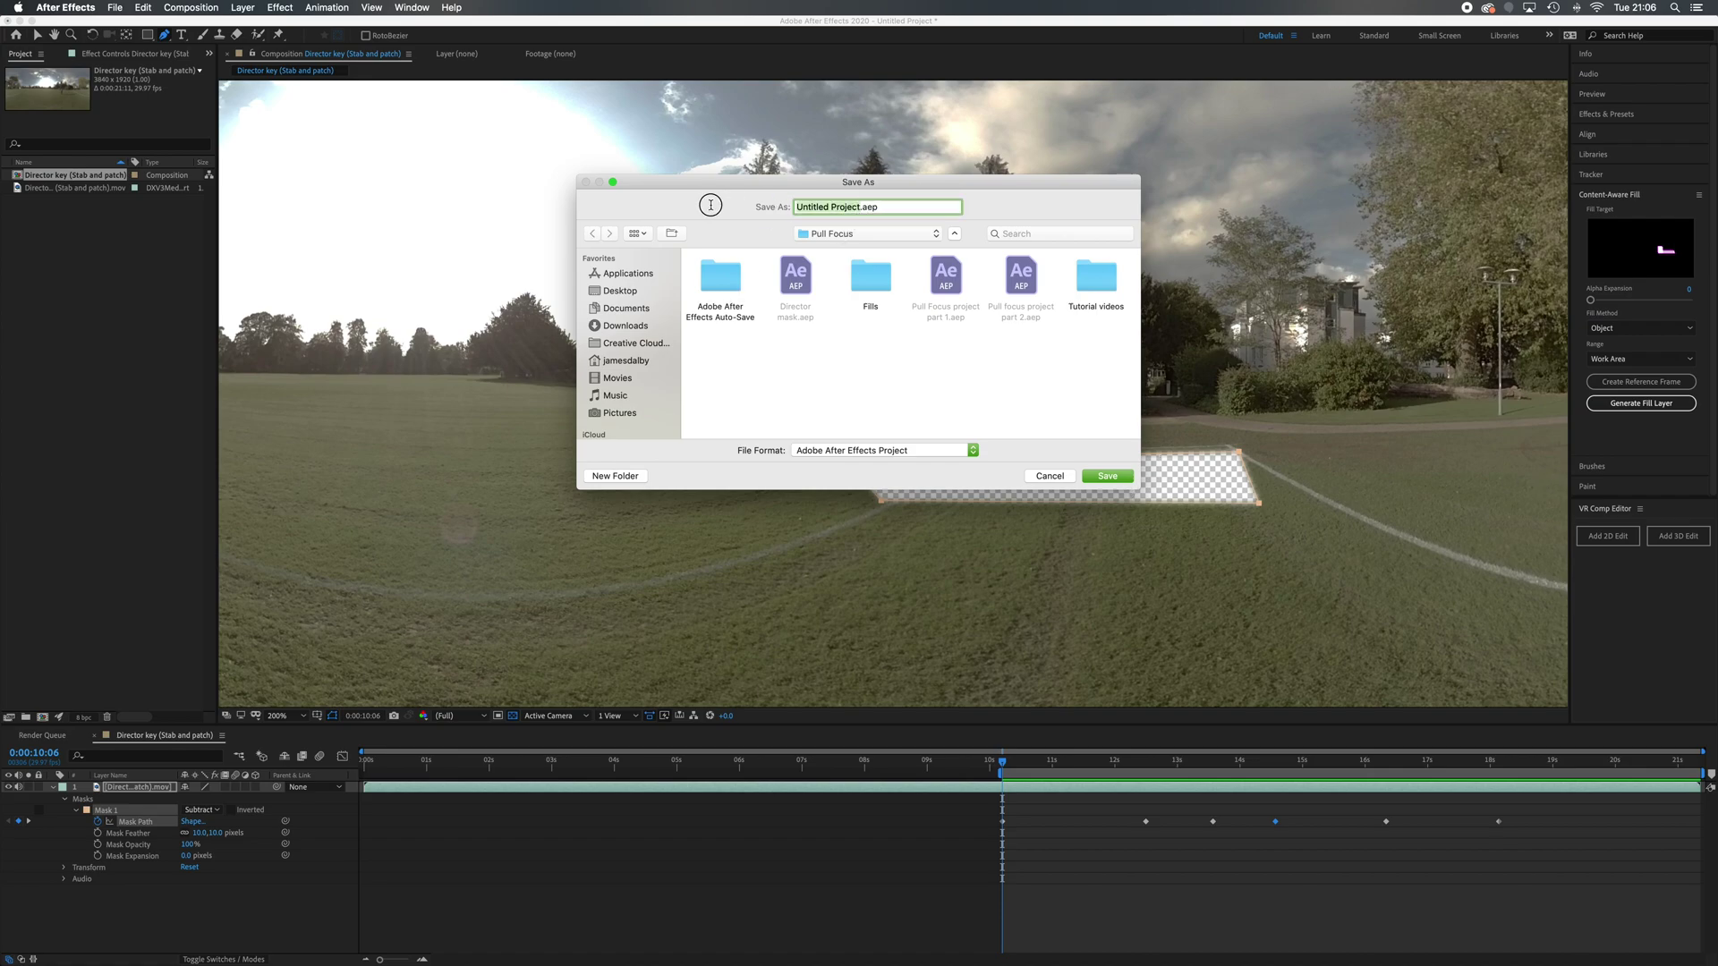
# Save the project as 'Director mask 2.aep' rather than overwriting 'Director mask.aep'.
pyautogui.write('Director mask')
pyautogui.click(1115, 481)
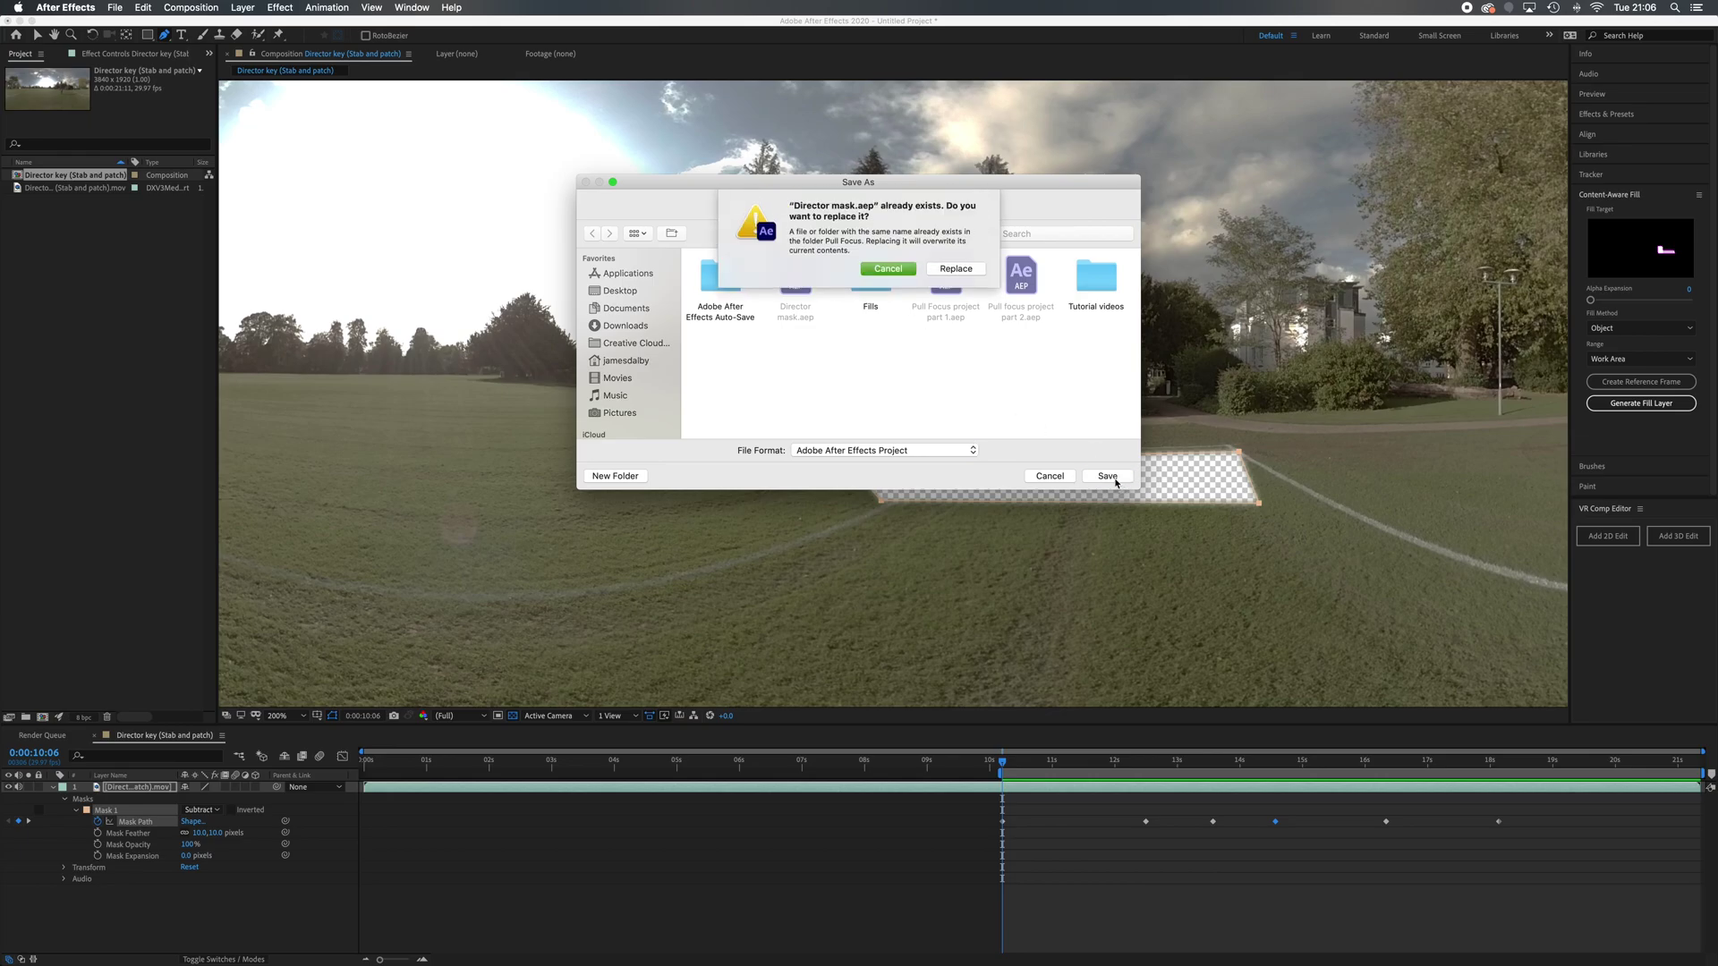
pyautogui.click(890, 271)
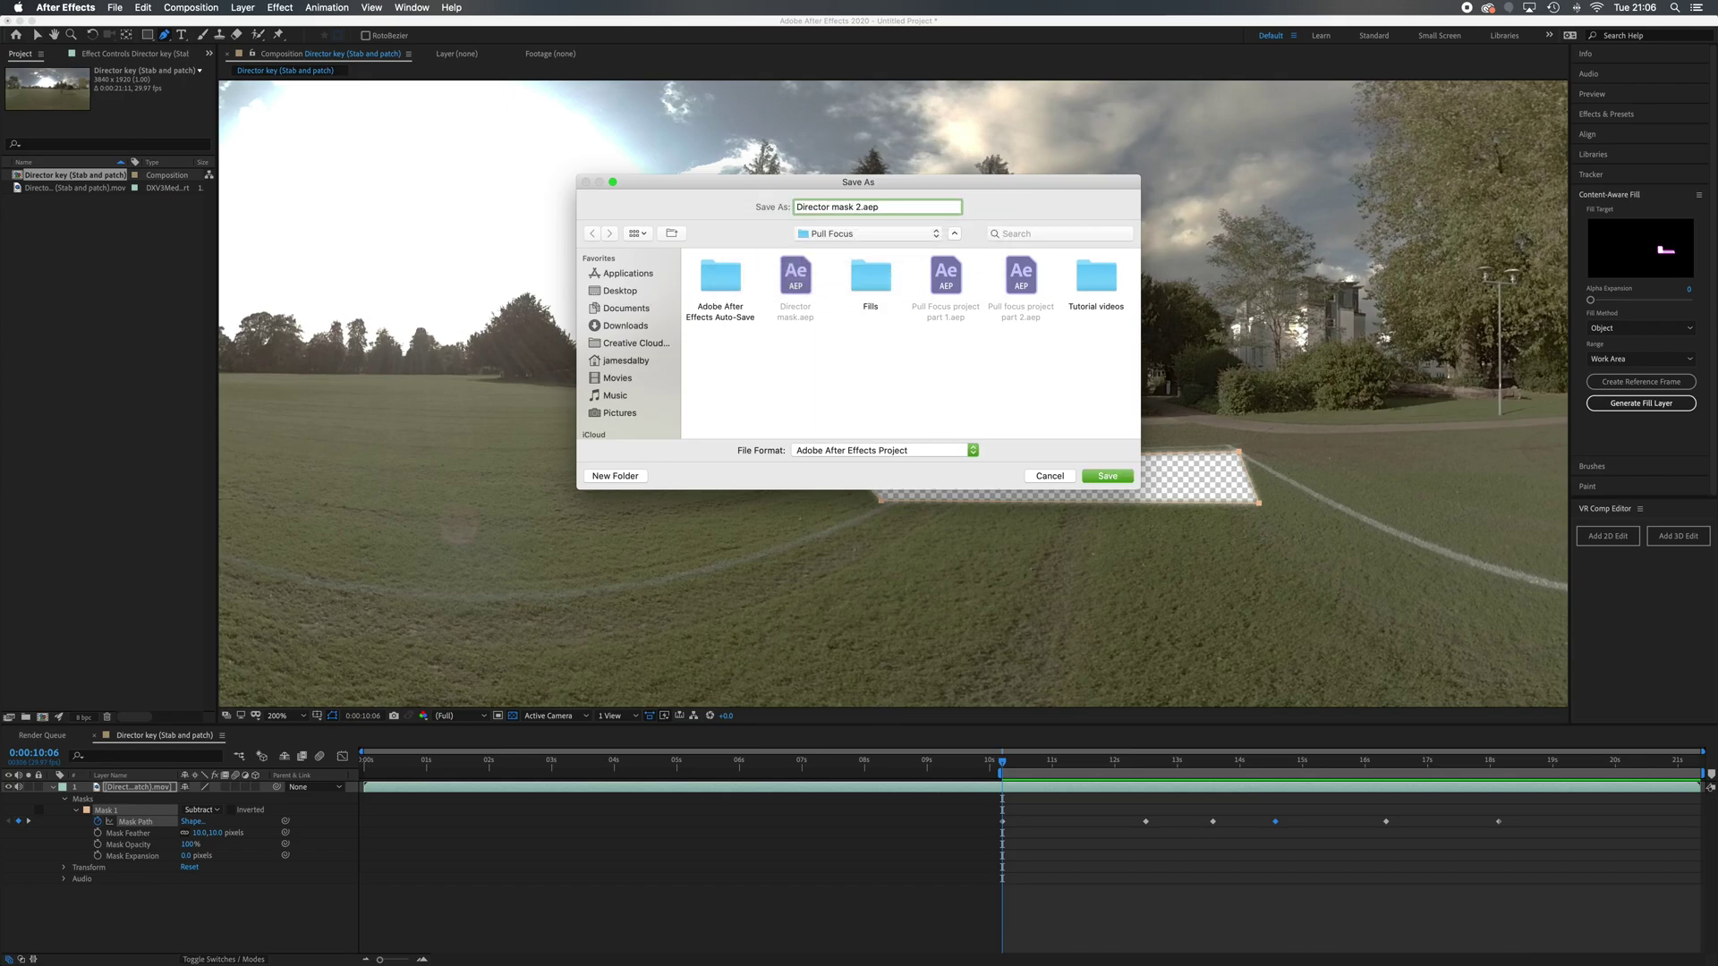
pyautogui.press('Return')
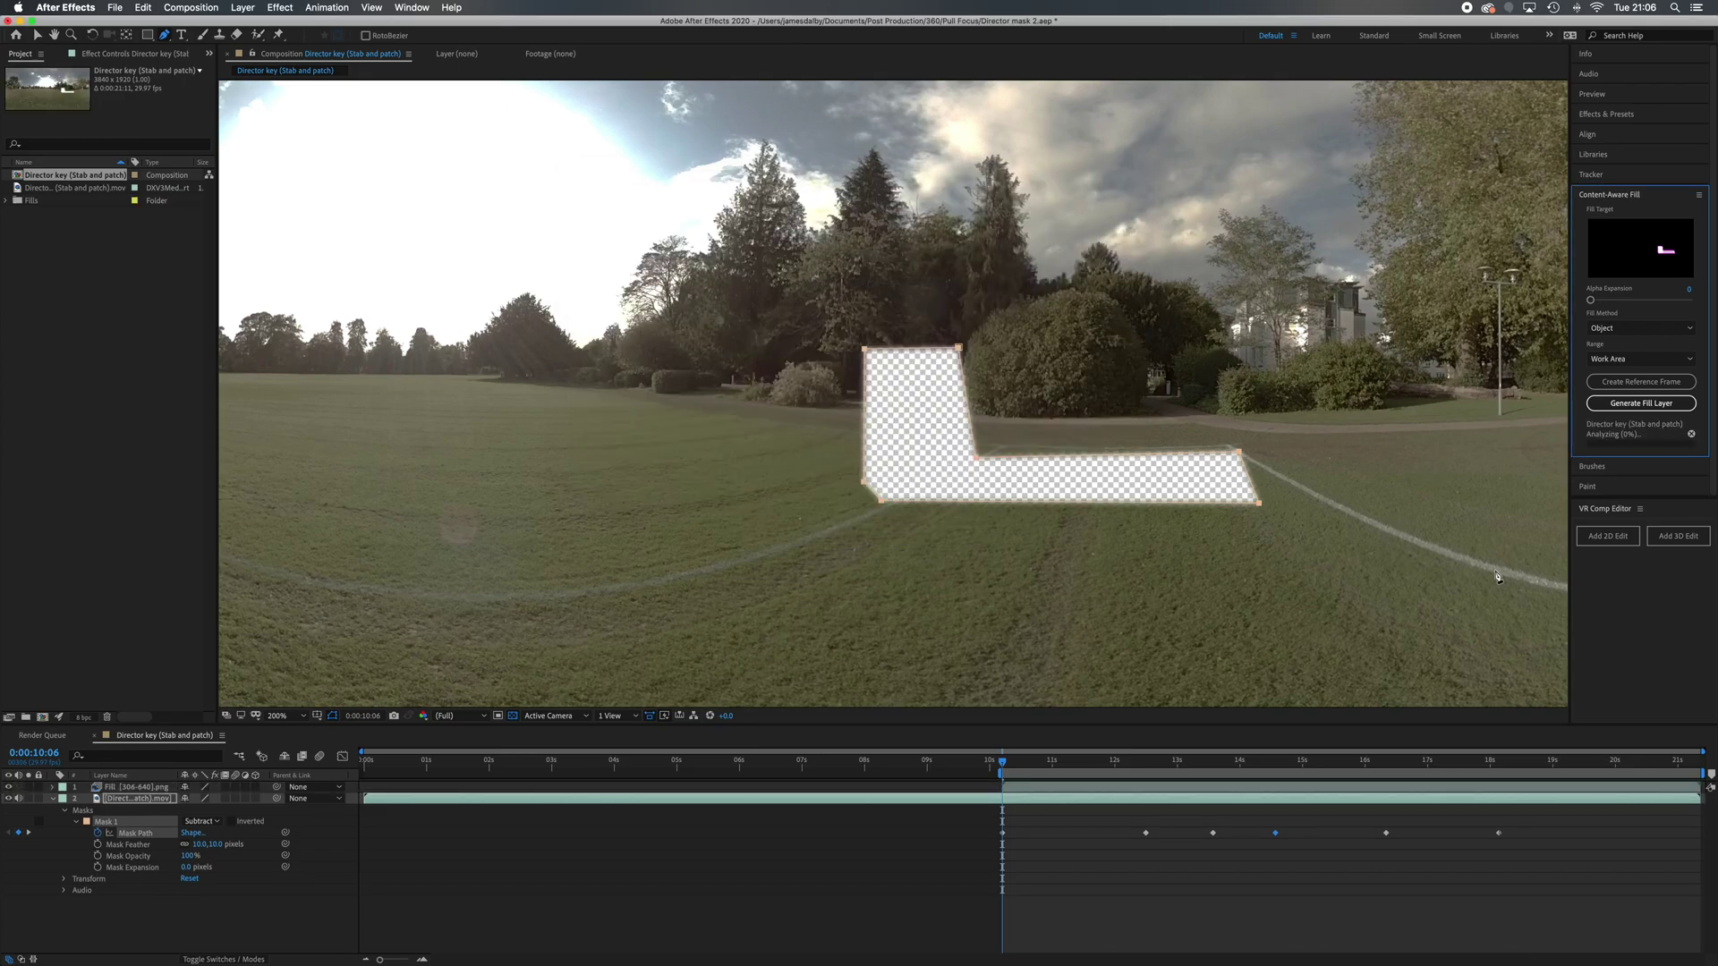